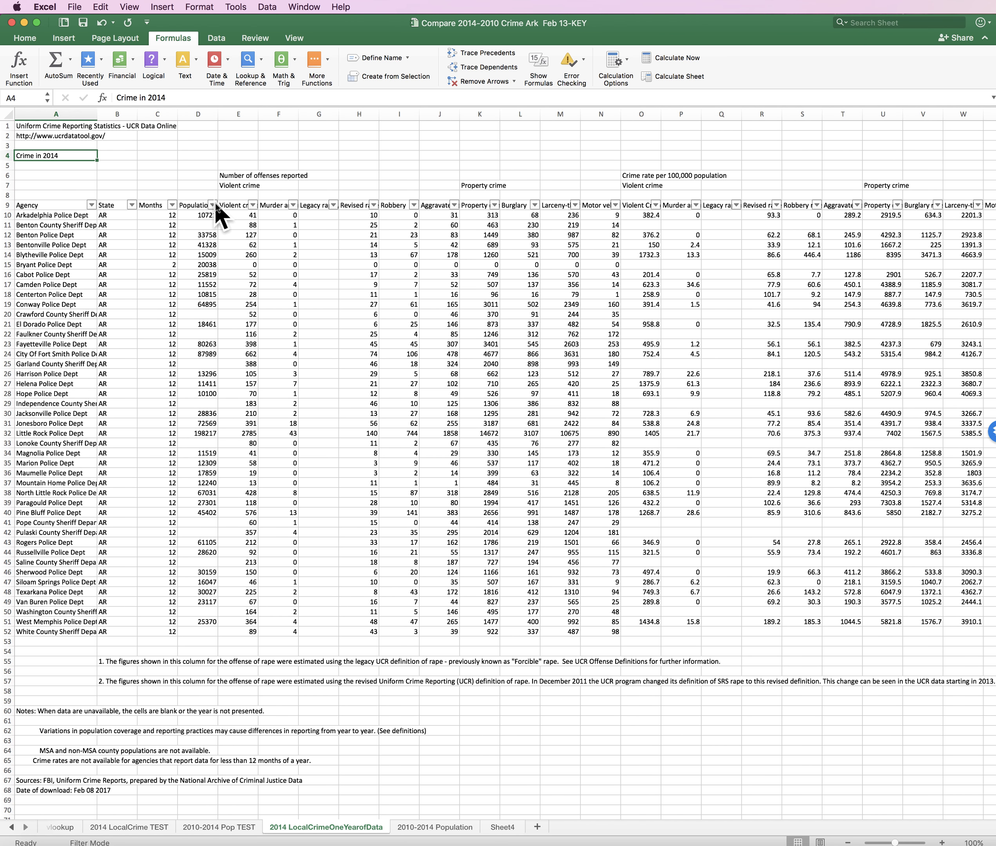
- Turn the crime table's filter off and reapply it to the whole data range with headers in row 9
{"action": "left_click", "coordinate": [212, 205]}
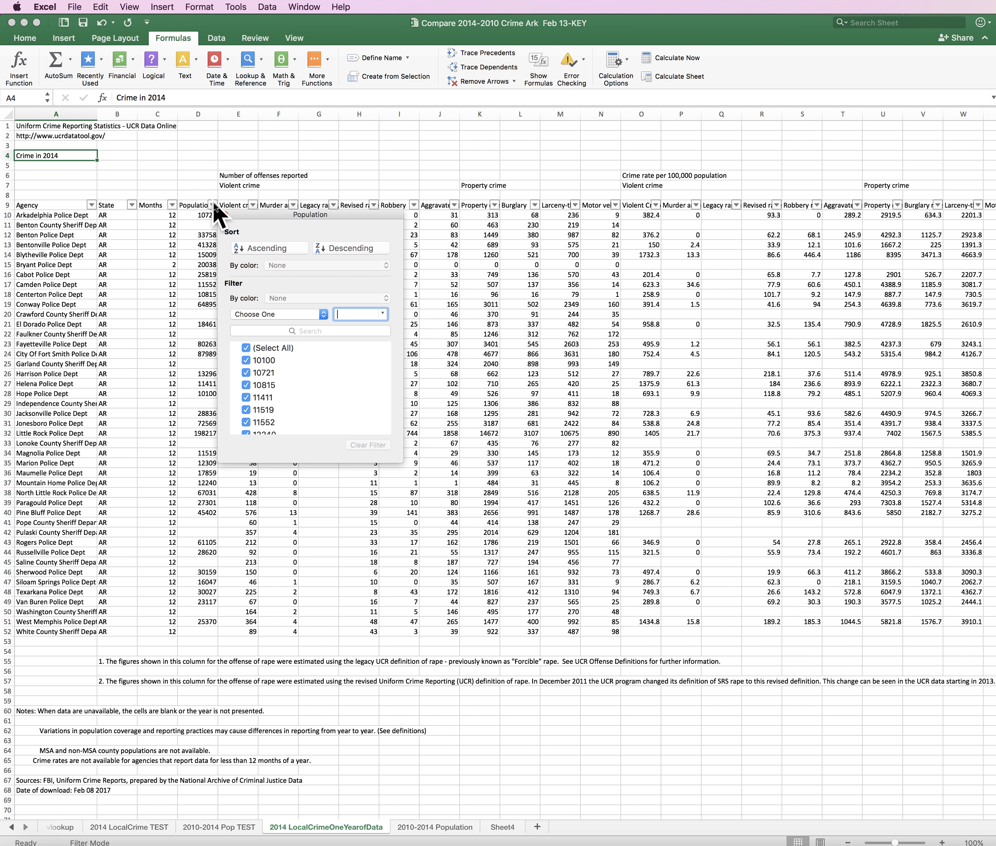
{"action": "left_click", "coordinate": [178, 191]}
{"action": "left_click", "coordinate": [34, 211]}
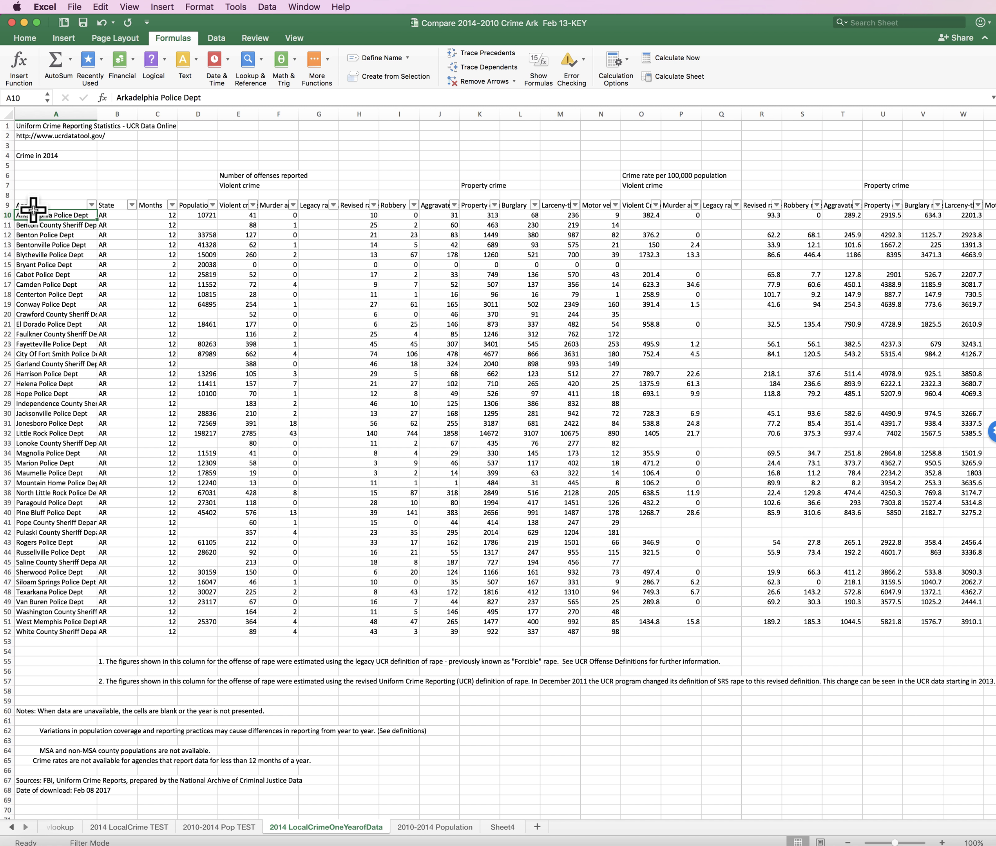
{"action": "left_click", "coordinate": [34, 210]}
{"action": "key", "text": "super+a"}
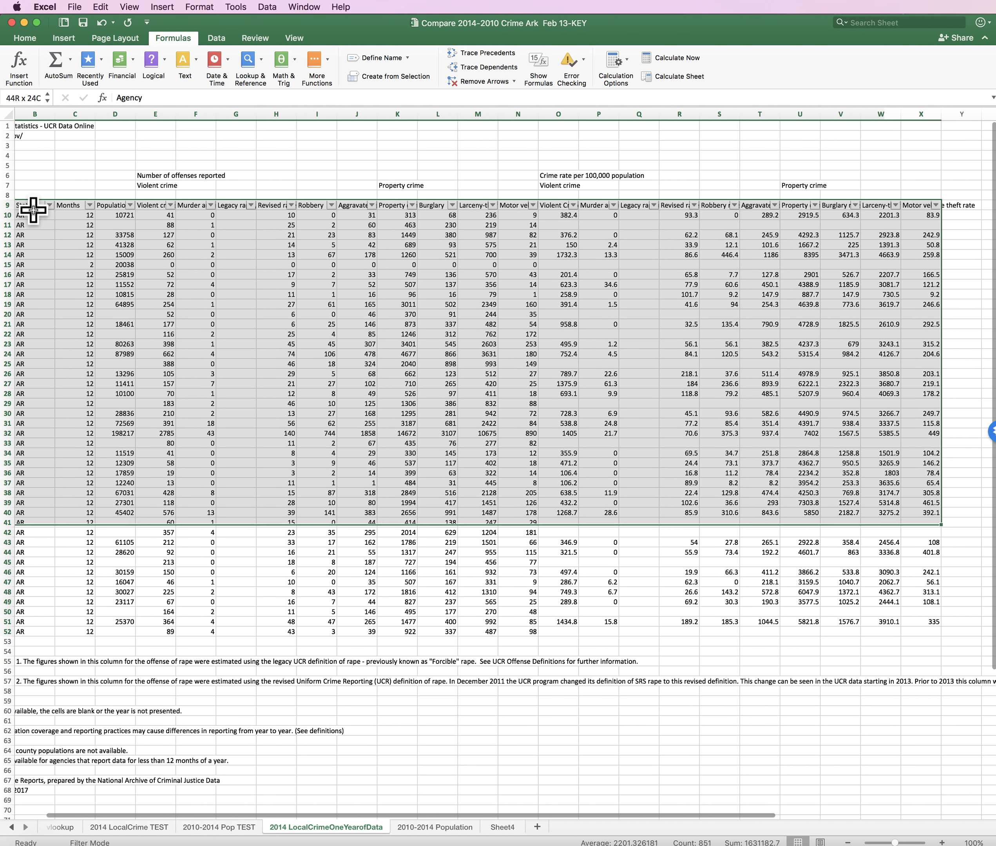
{"action": "left_click", "coordinate": [269, 6]}
{"action": "left_click", "coordinate": [269, 30]}
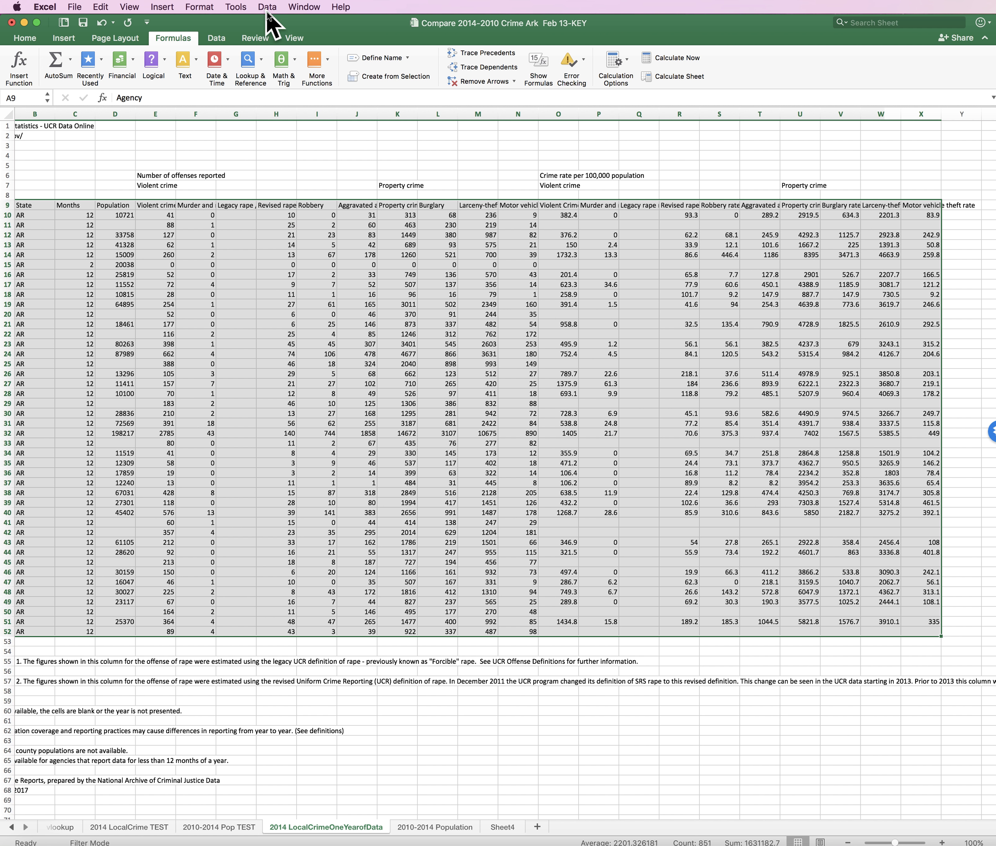
{"action": "left_click", "coordinate": [268, 7]}
{"action": "left_click", "coordinate": [276, 42]}
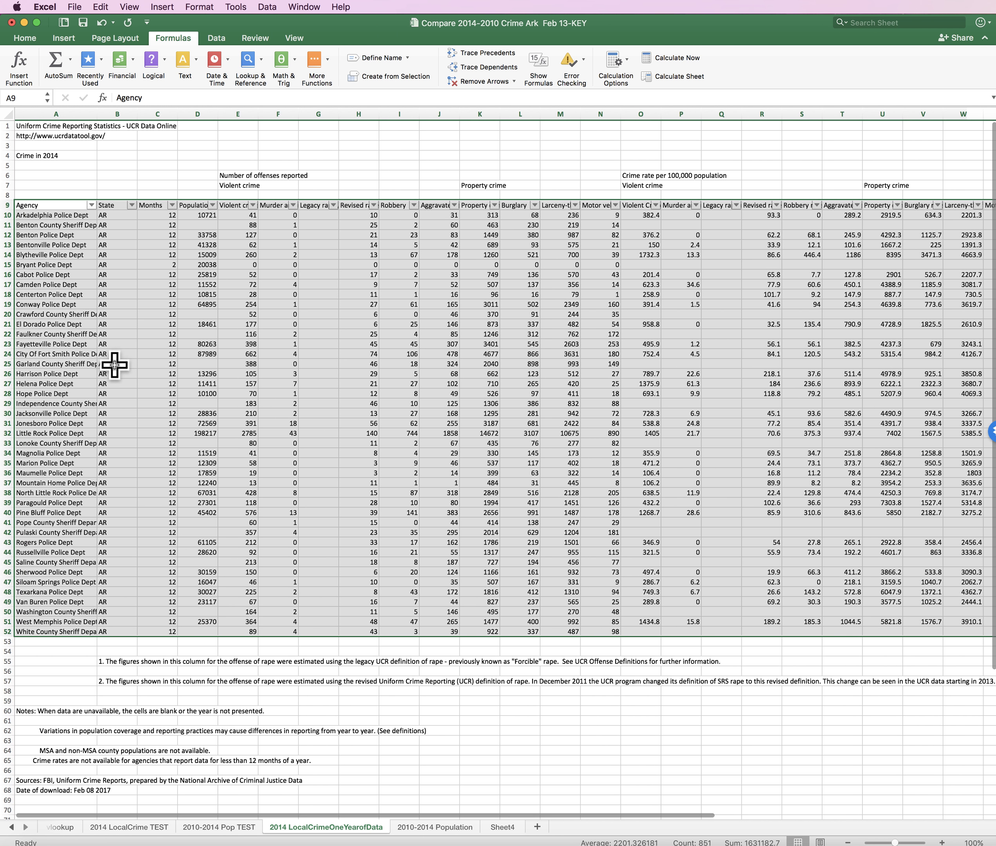
{"action": "left_click", "coordinate": [248, 217]}
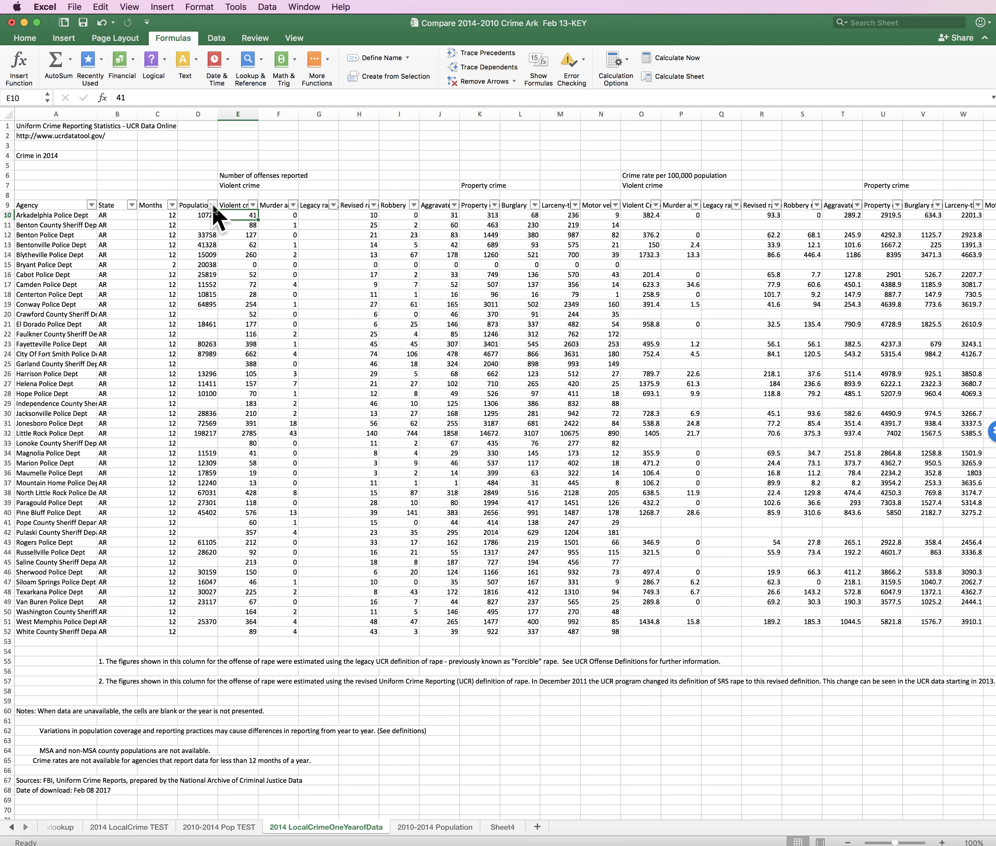
- Filter the Population column to show only the agencies with blank population values
{"action": "left_click", "coordinate": [212, 206]}
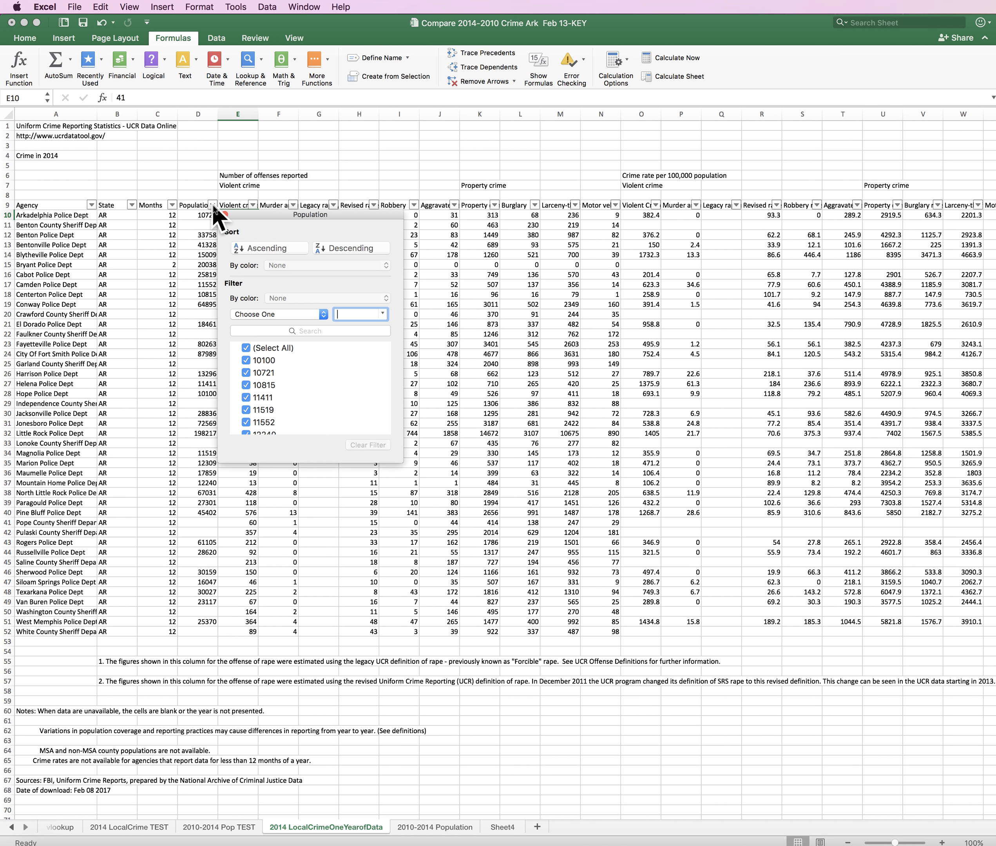
{"action": "left_click", "coordinate": [249, 348]}
{"action": "scroll", "coordinate": [251, 374], "scroll_direction": "down", "scroll_amount": 5}
{"action": "scroll", "coordinate": [252, 380], "scroll_direction": "down", "scroll_amount": 8}
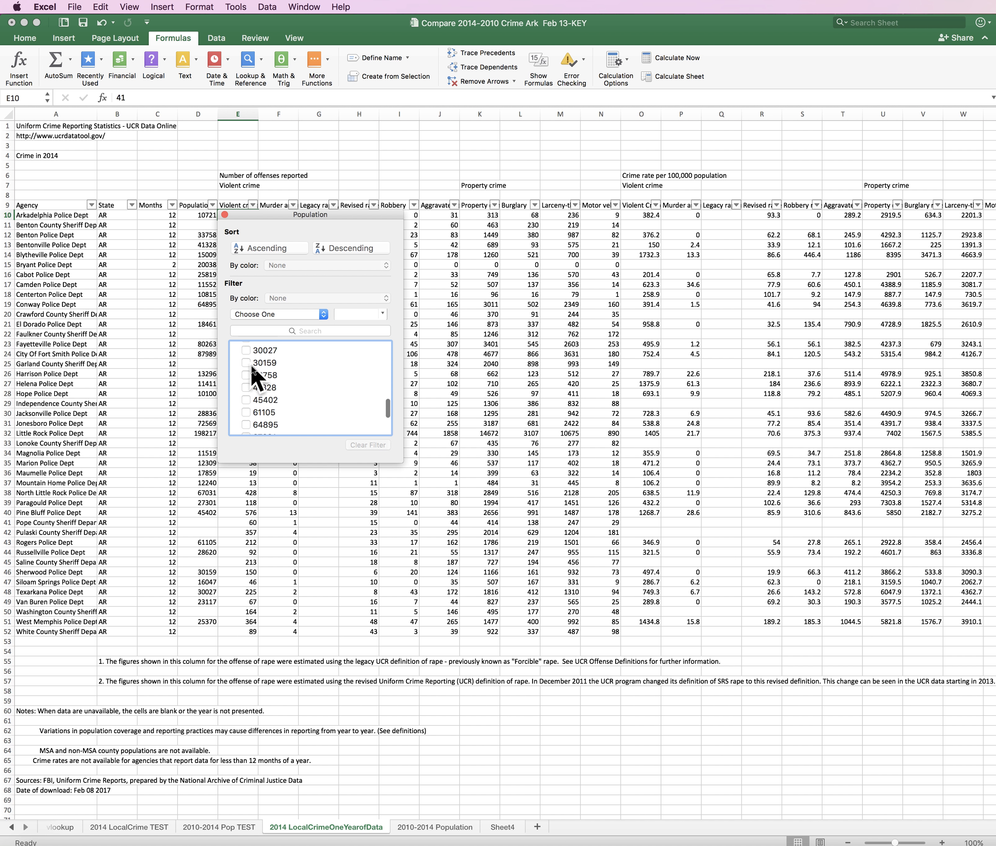
{"action": "left_click", "coordinate": [245, 429]}
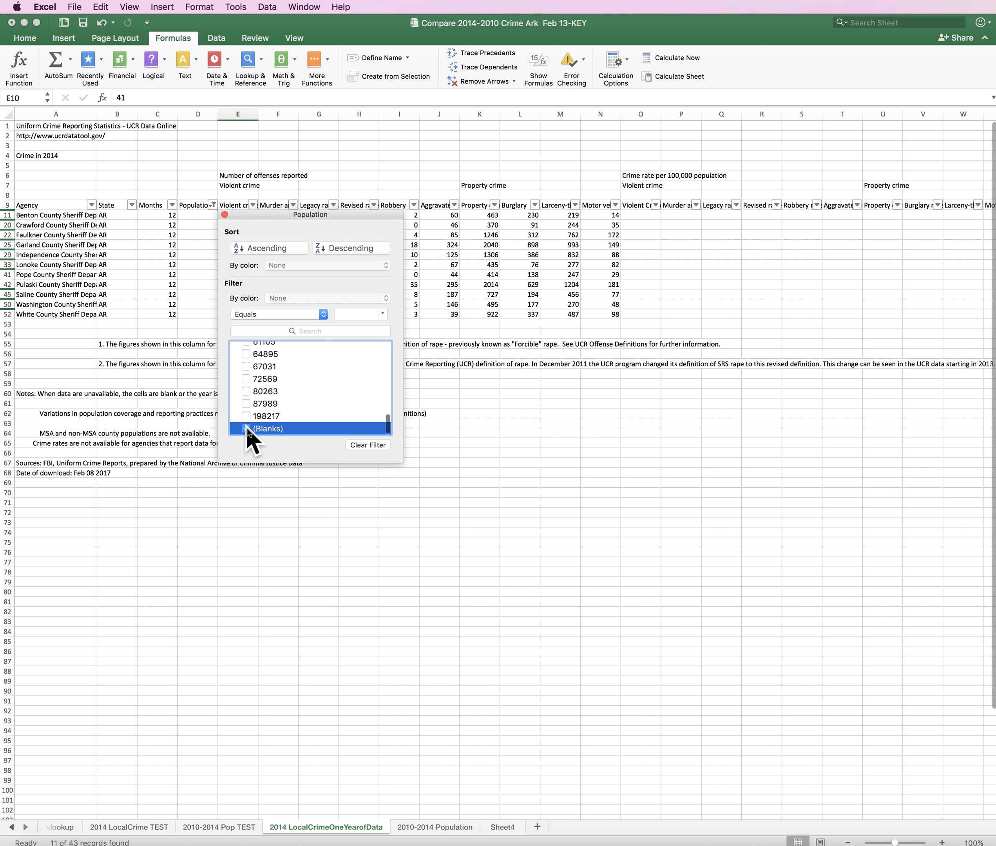
{"action": "left_click", "coordinate": [225, 215]}
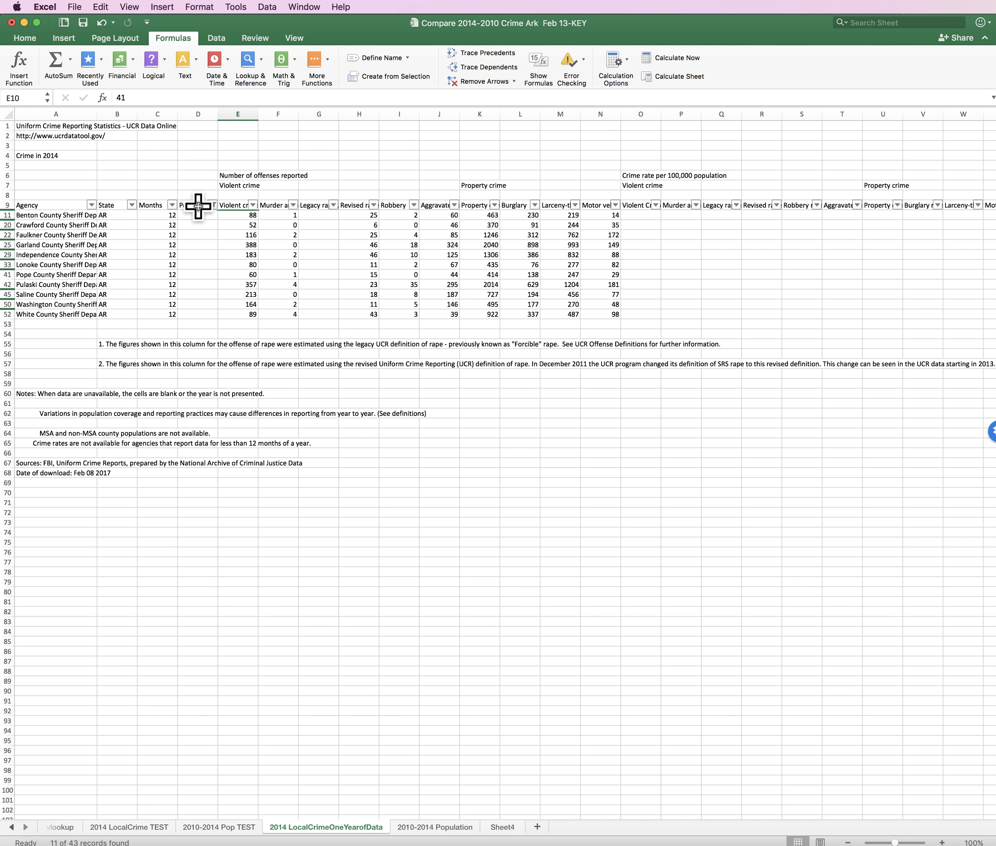
- Examine the county list in the 2010-2014 Population sheet, from Arkansas County down to Yell County
{"action": "scroll", "coordinate": [198, 205], "scroll_direction": "down", "scroll_amount": 3}
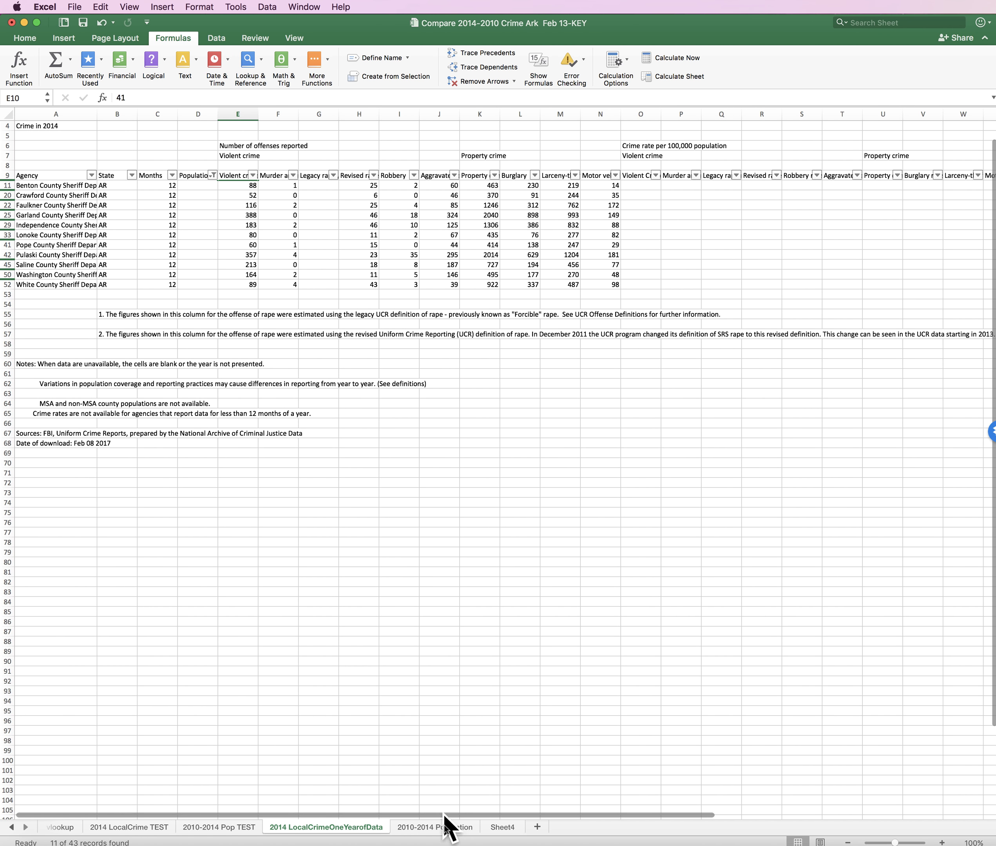
{"action": "left_click", "coordinate": [442, 828]}
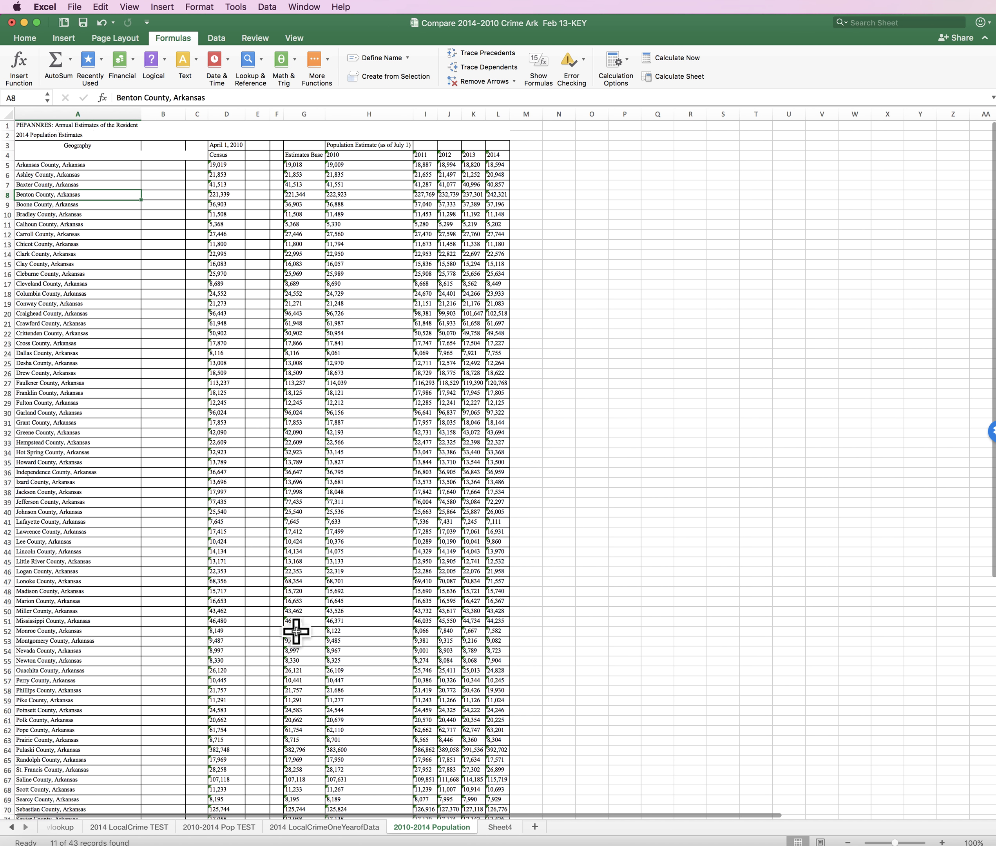
{"action": "left_click", "coordinate": [63, 127]}
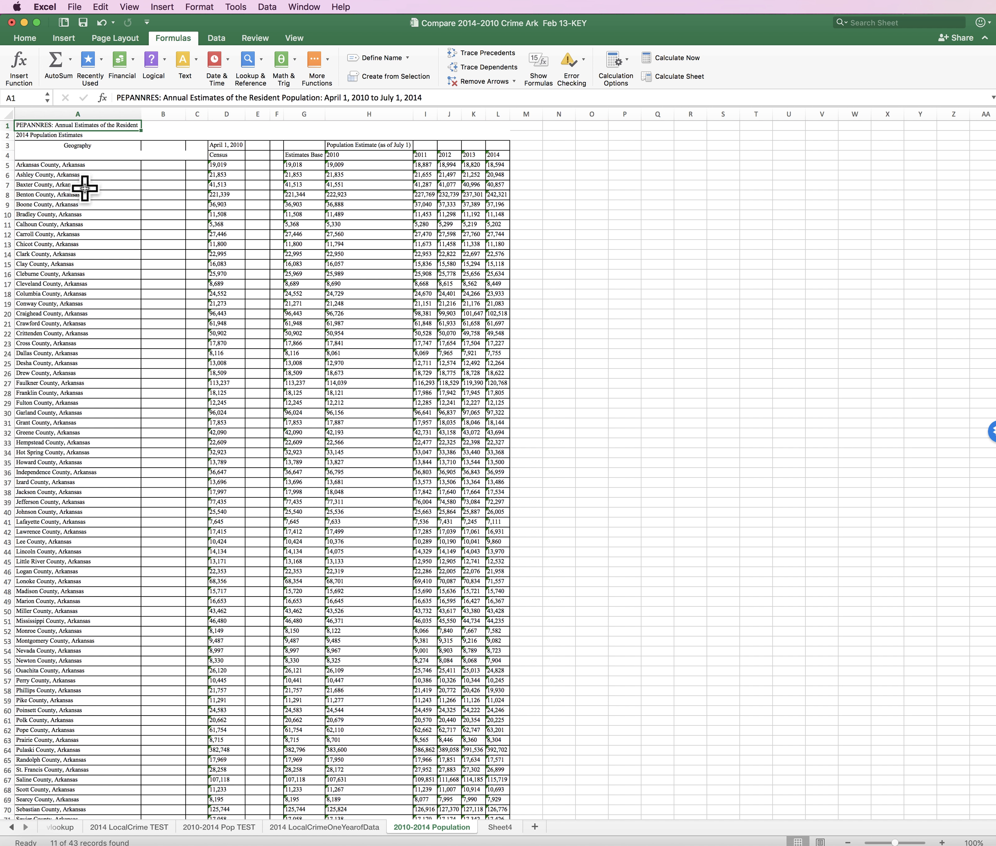
{"action": "left_click", "coordinate": [49, 165]}
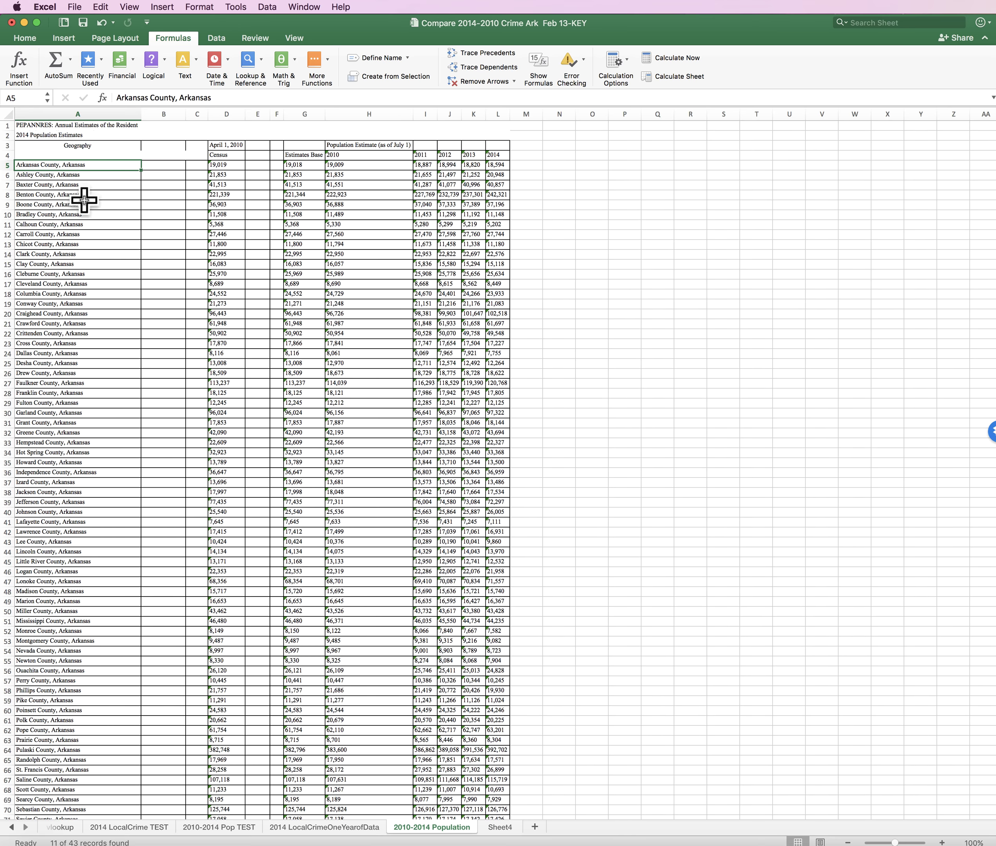
{"action": "scroll", "coordinate": [84, 201], "scroll_direction": "down", "scroll_amount": 3}
{"action": "scroll", "coordinate": [83, 201], "scroll_direction": "down", "scroll_amount": 15}
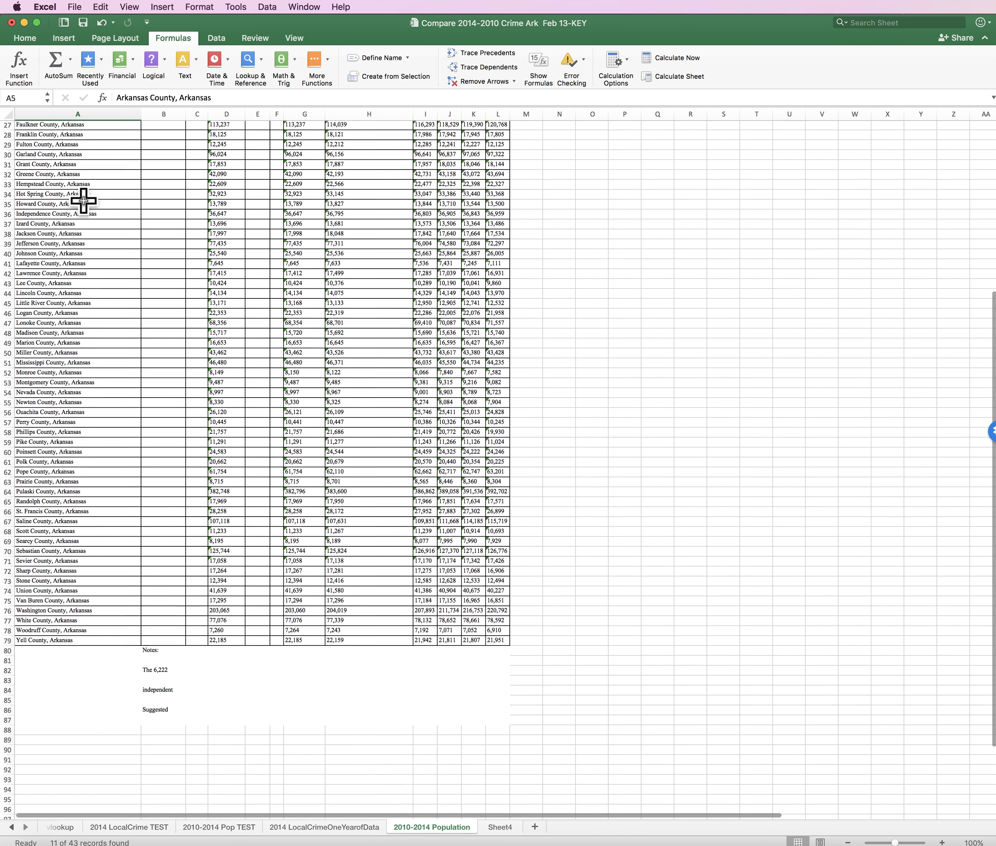
{"action": "scroll", "coordinate": [83, 201], "scroll_direction": "down", "scroll_amount": 8}
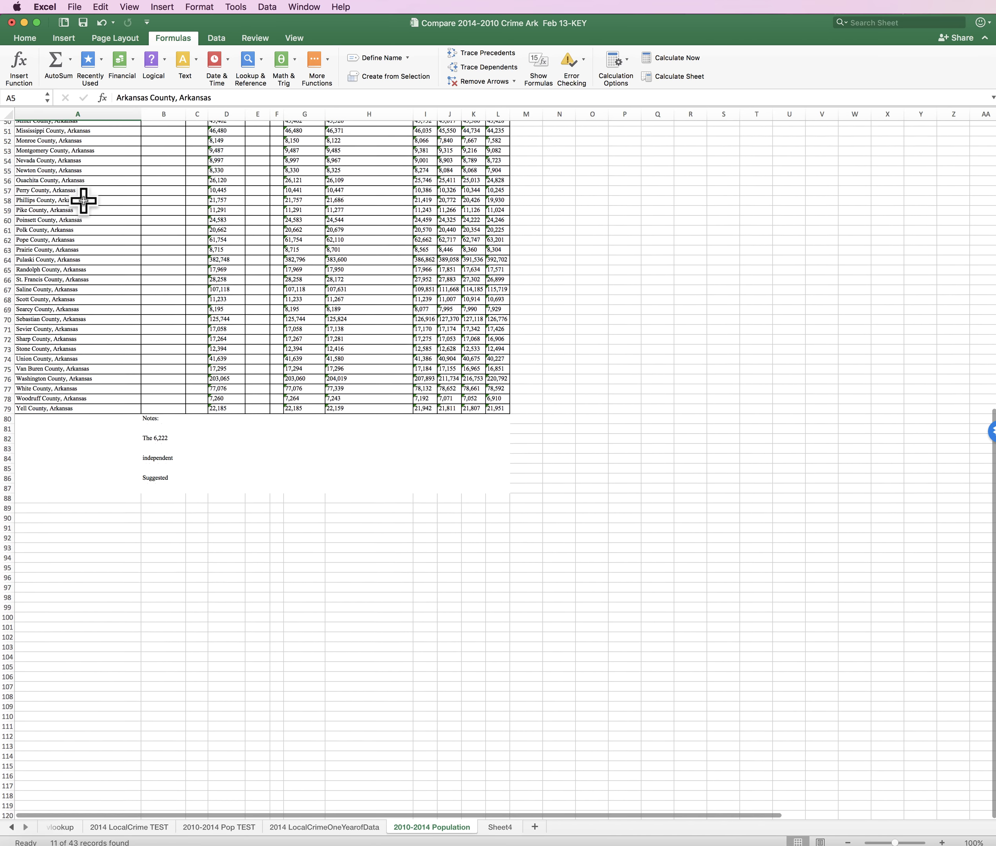
{"action": "left_click", "coordinate": [53, 407]}
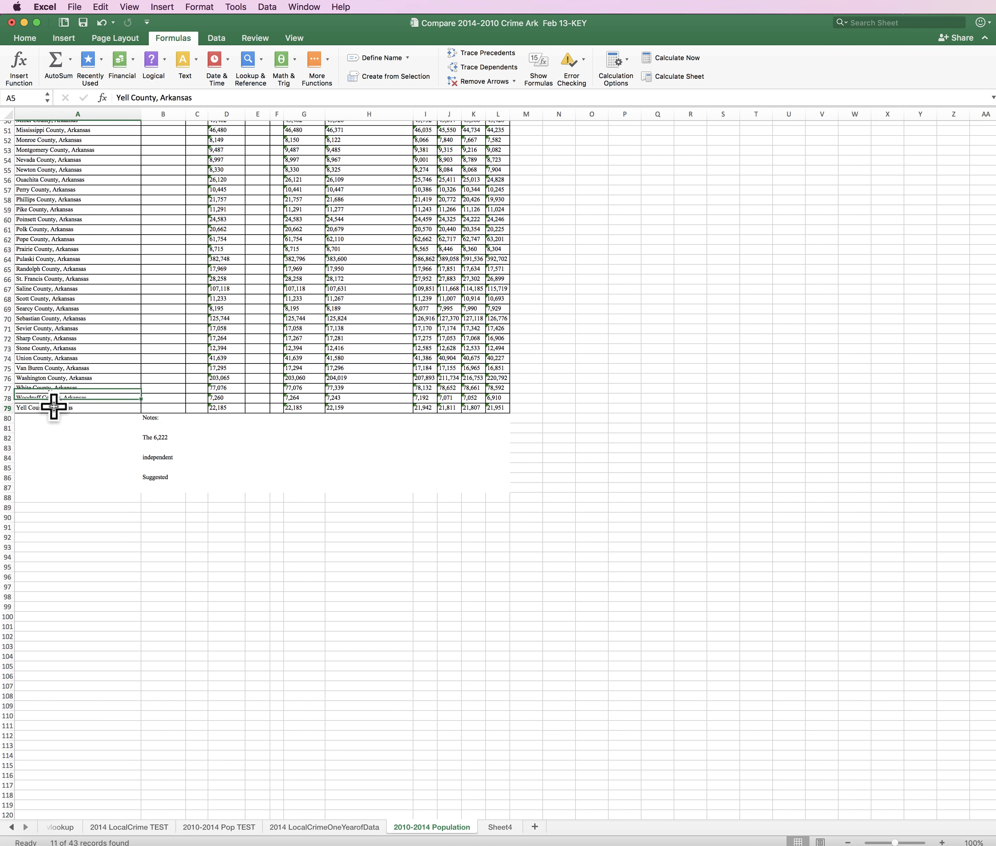
{"action": "key", "text": "shift+super+Up"}
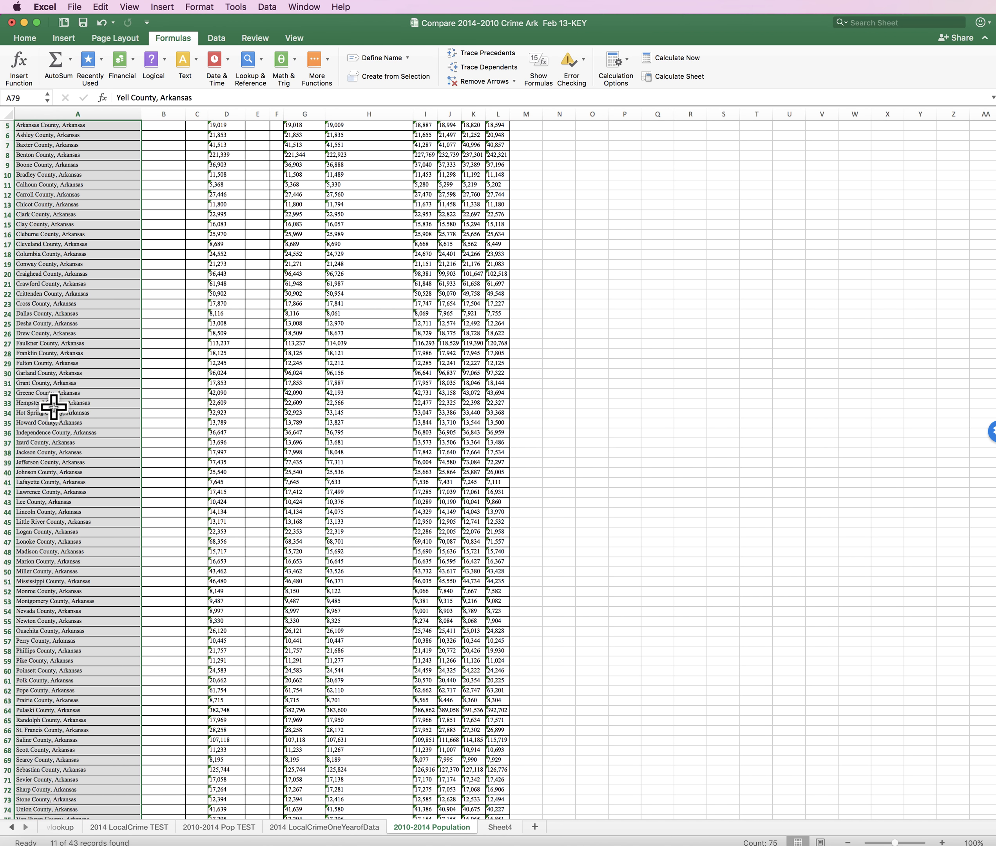
{"action": "scroll", "coordinate": [109, 384], "scroll_direction": "down", "scroll_amount": 10}
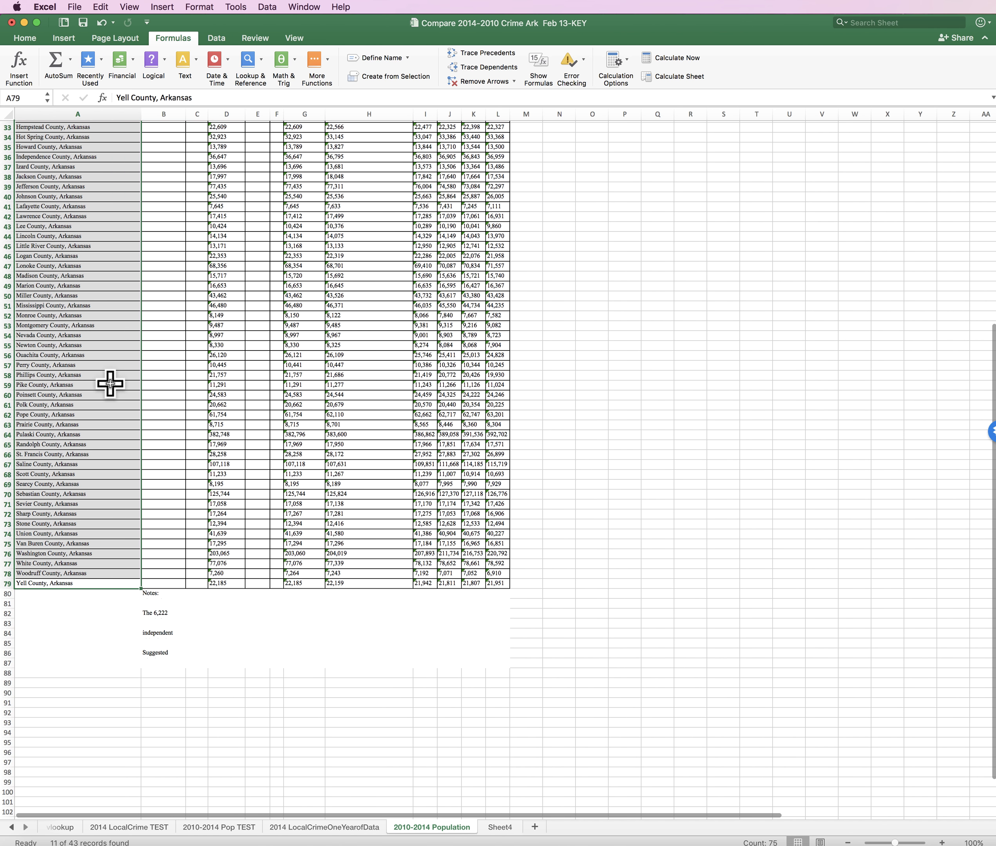
{"action": "scroll", "coordinate": [108, 383], "scroll_direction": "up", "scroll_amount": 10}
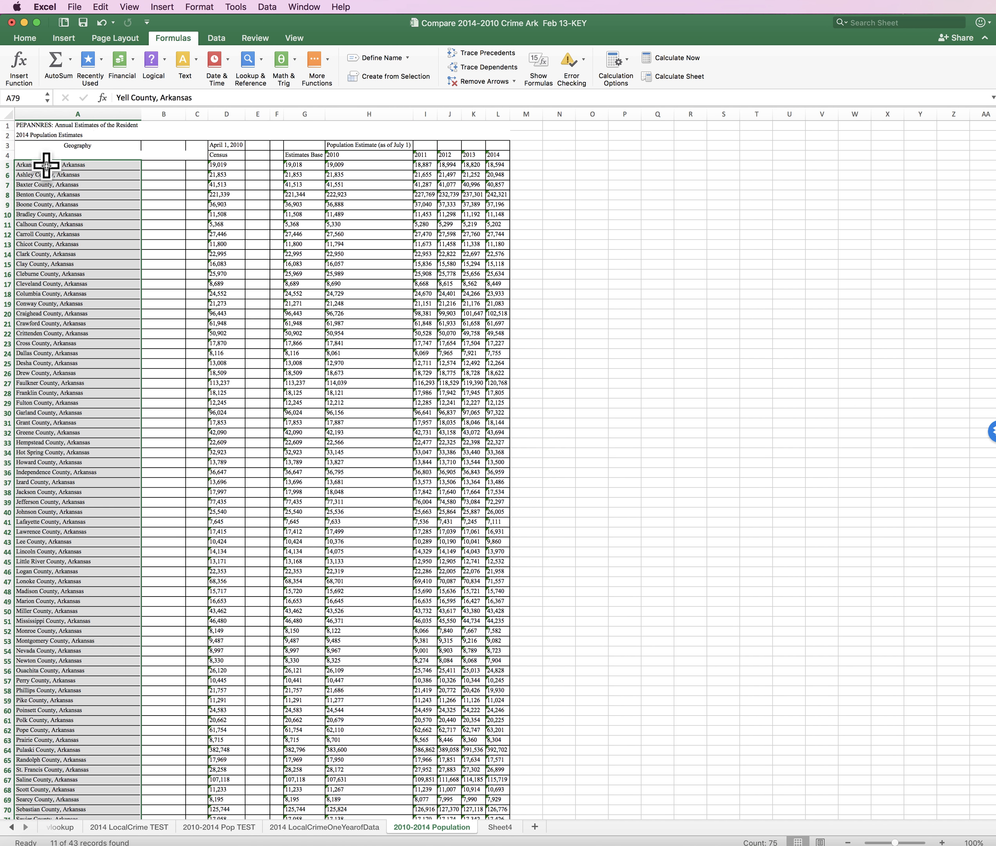
{"action": "left_click", "coordinate": [44, 165]}
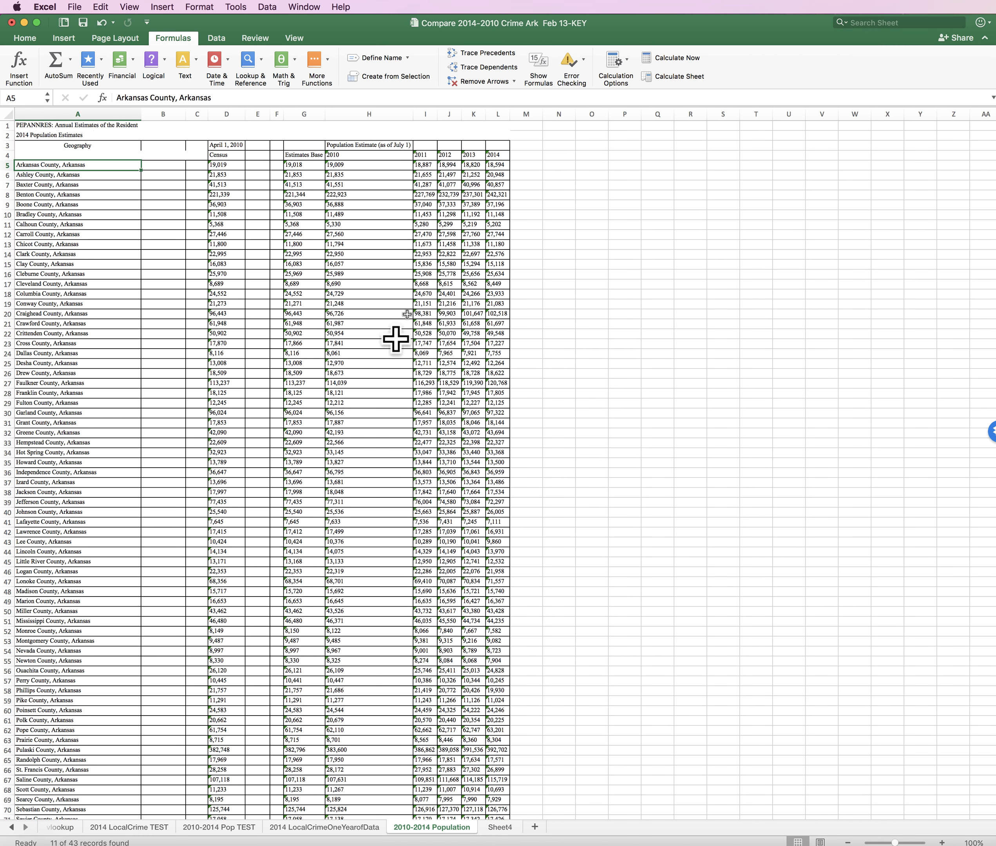
- Widen the Agency column in the 2014 LocalCrimeOneYearofData sheet so the full department names fit
{"action": "left_click", "coordinate": [335, 829]}
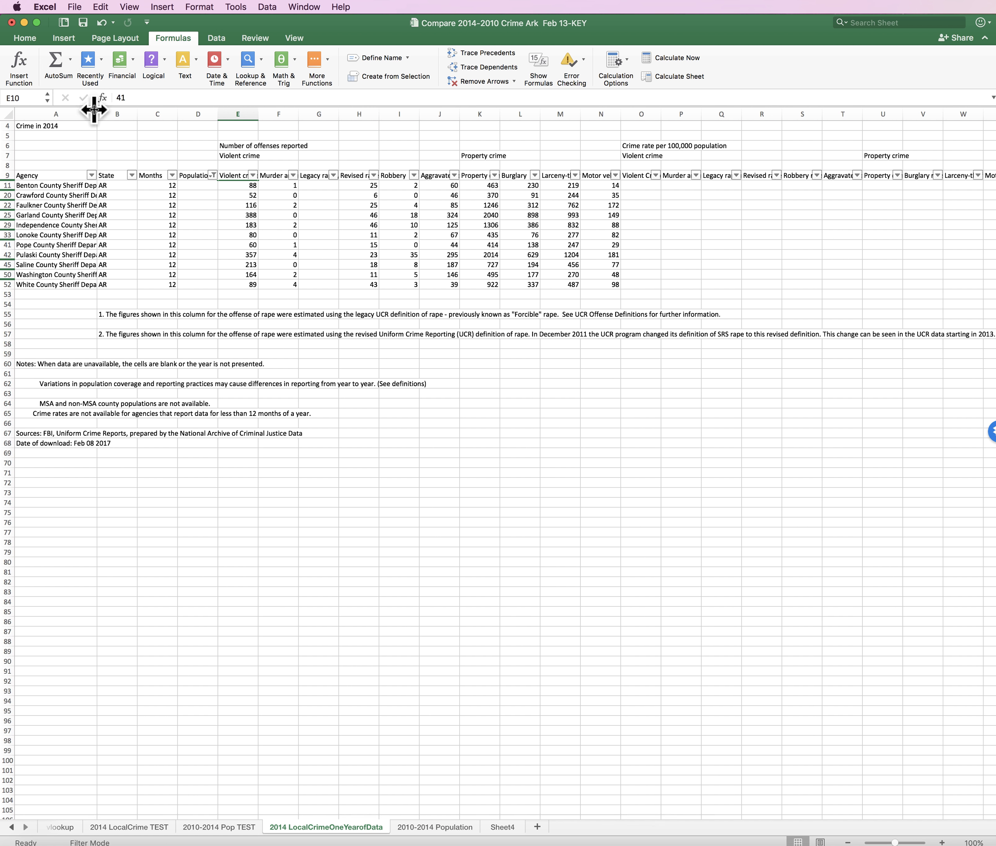
{"action": "left_click_drag", "start_coordinate": [96, 110], "coordinate": [176, 110]}
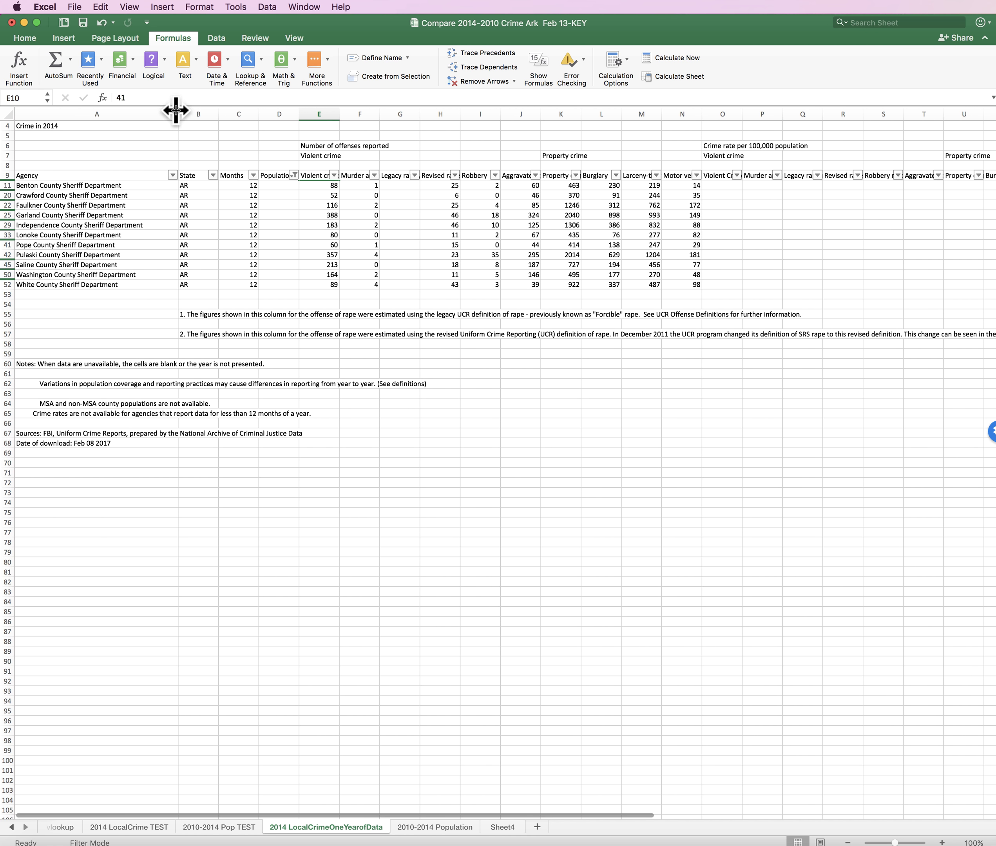
- Compare how Benton County is named in the 2014 LocalCrimeOneYearofData and 2010-2014 Population sheets
{"action": "left_click", "coordinate": [65, 186]}
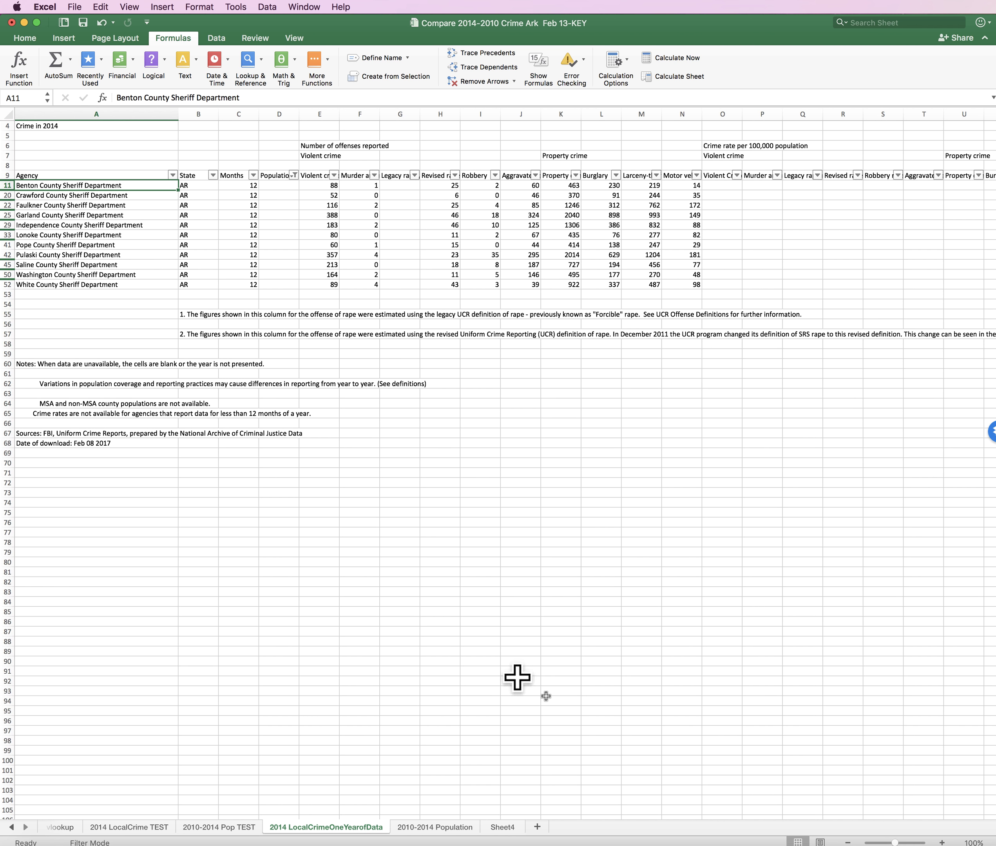
{"action": "left_click", "coordinate": [435, 827]}
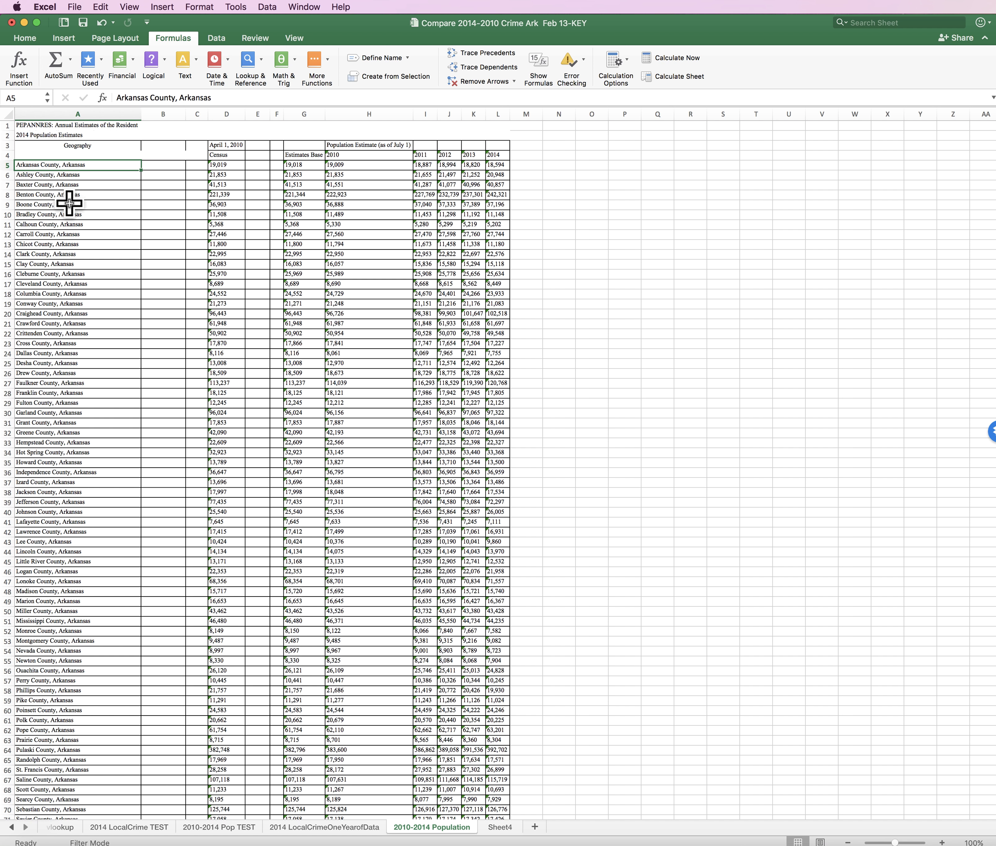
{"action": "left_click", "coordinate": [61, 195]}
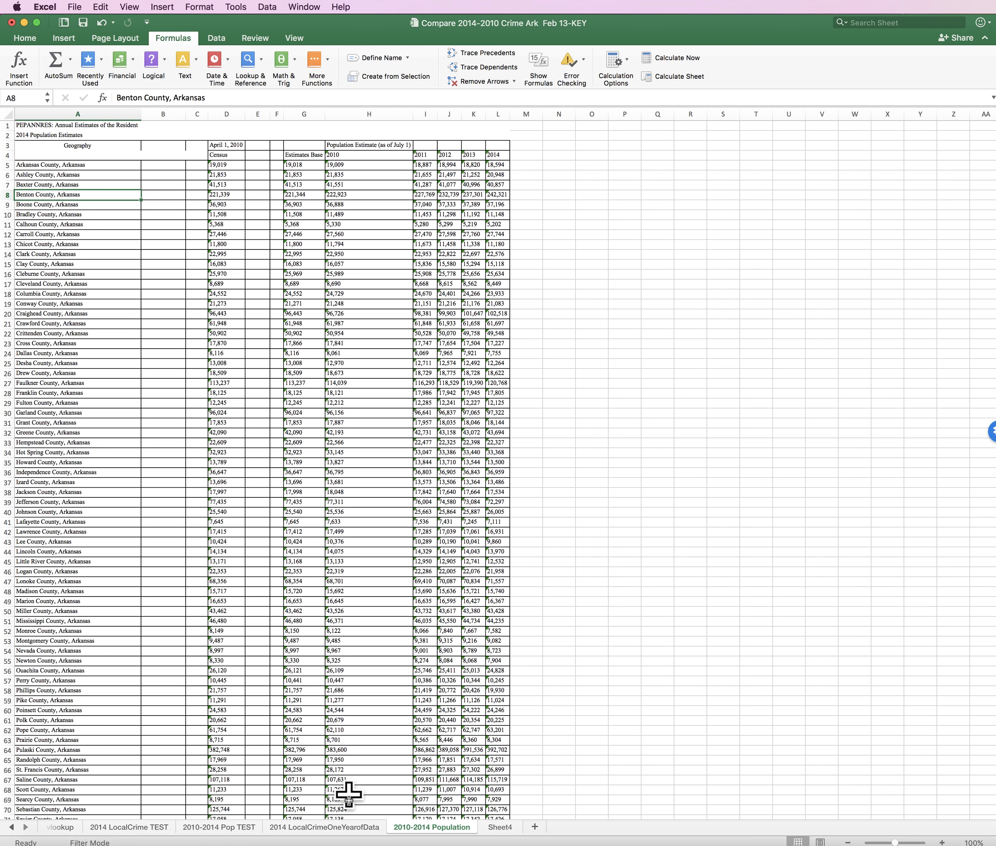
{"action": "left_click", "coordinate": [358, 828]}
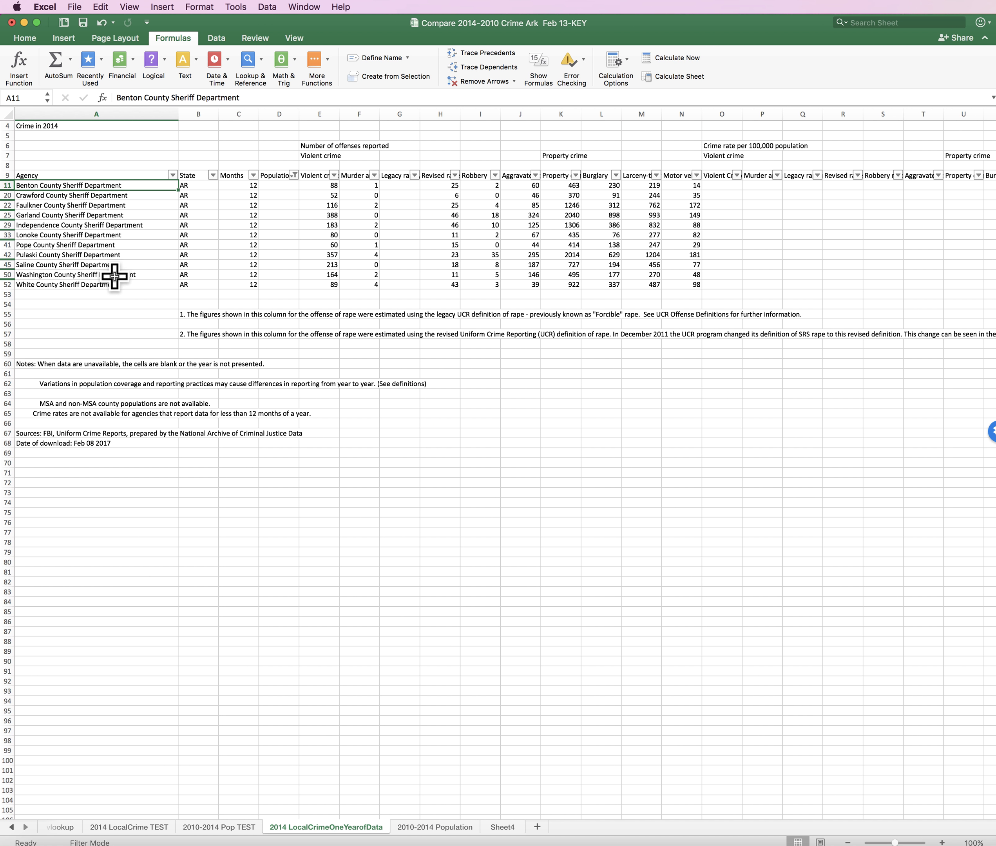
{"action": "left_click", "coordinate": [441, 828]}
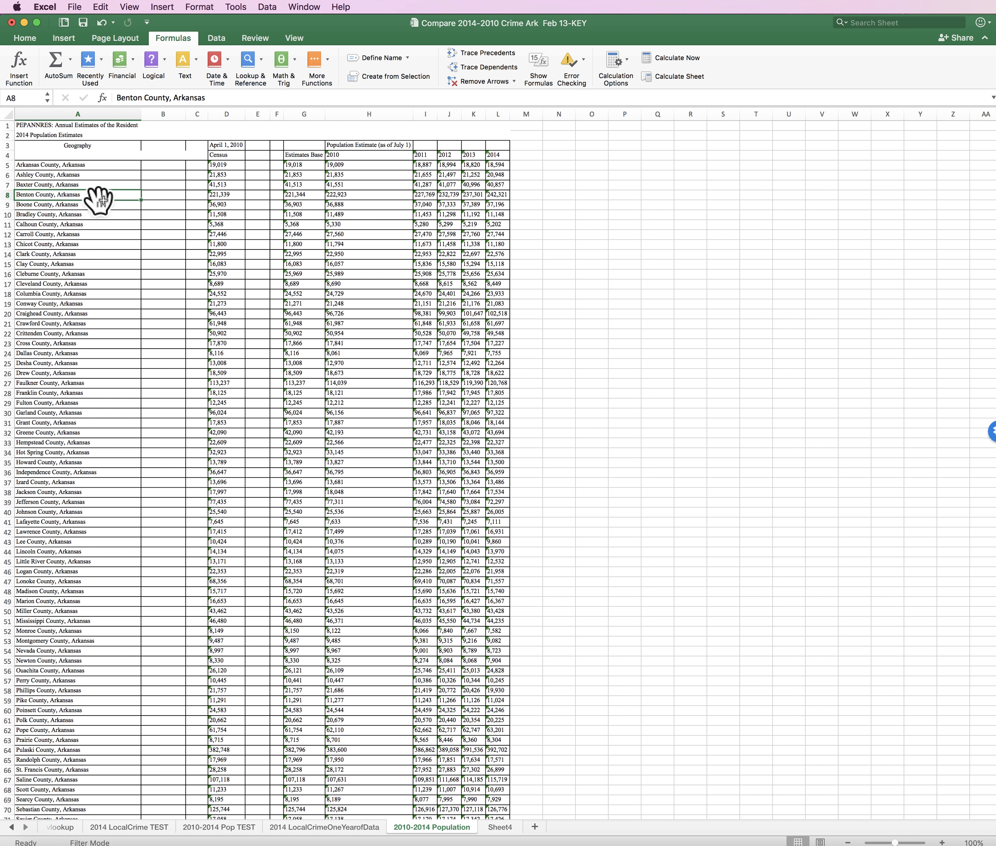
{"action": "left_click", "coordinate": [134, 98]}
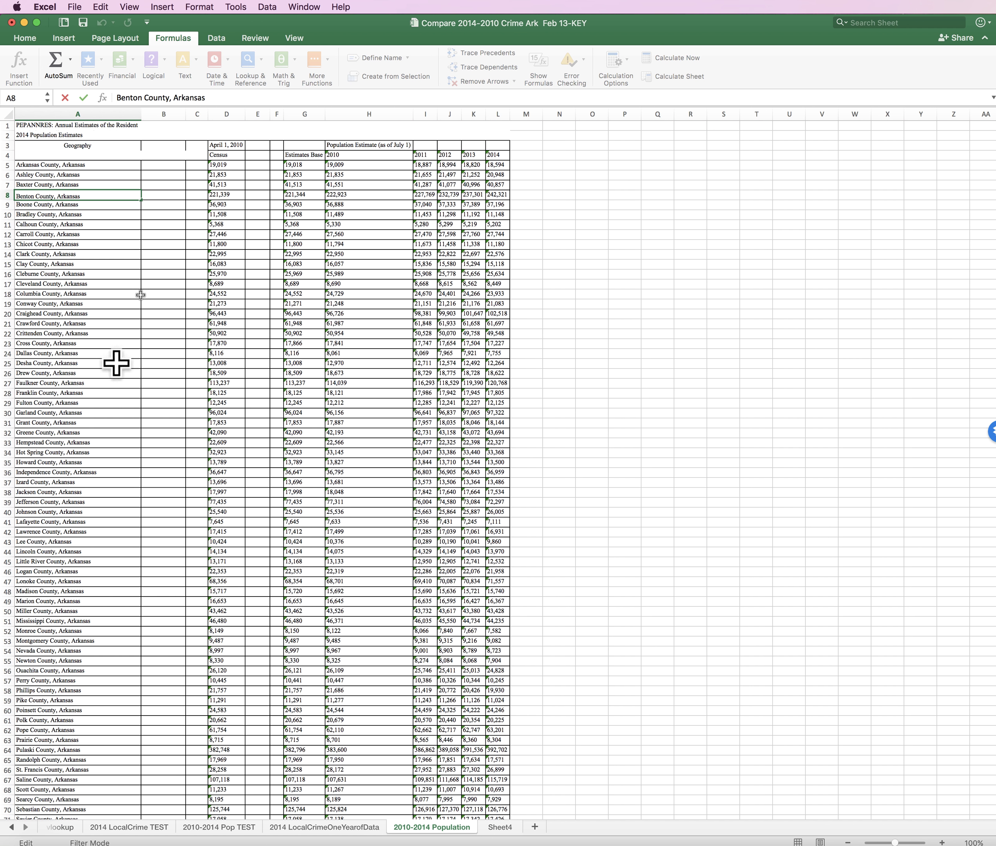
- Insert two empty columns directly after the Geography column in the 2010-2014 Population sheet
{"action": "left_click", "coordinate": [163, 114]}
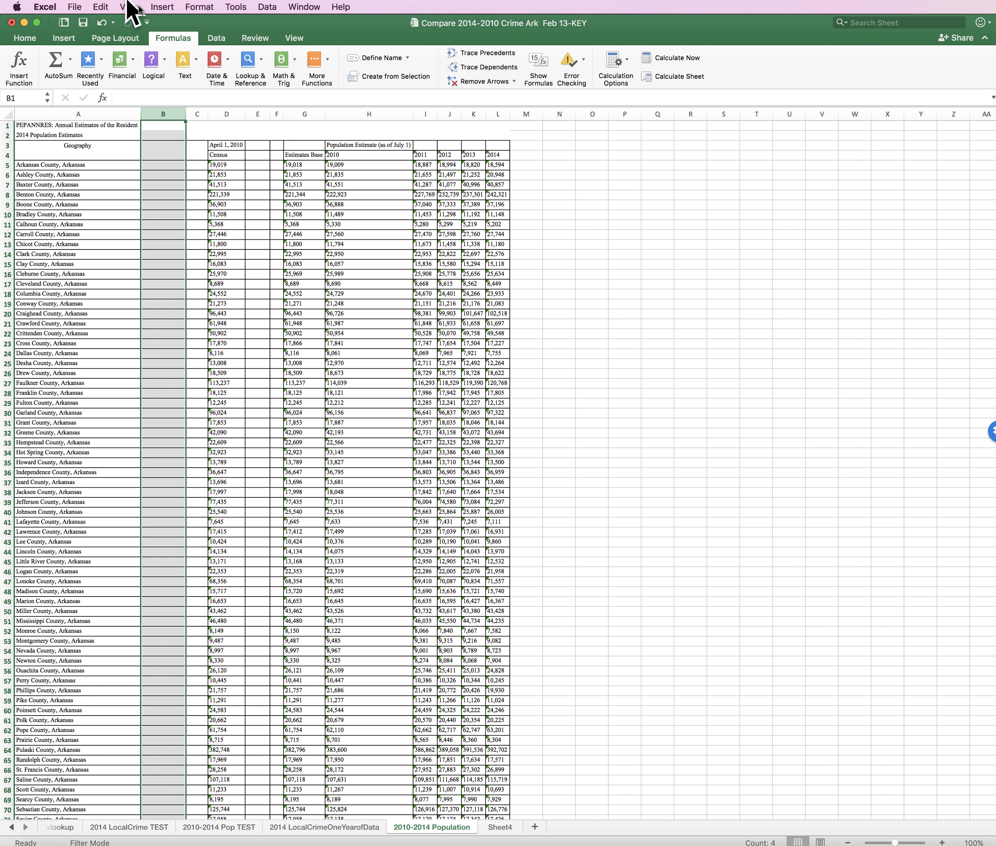
{"action": "left_click", "coordinate": [163, 7]}
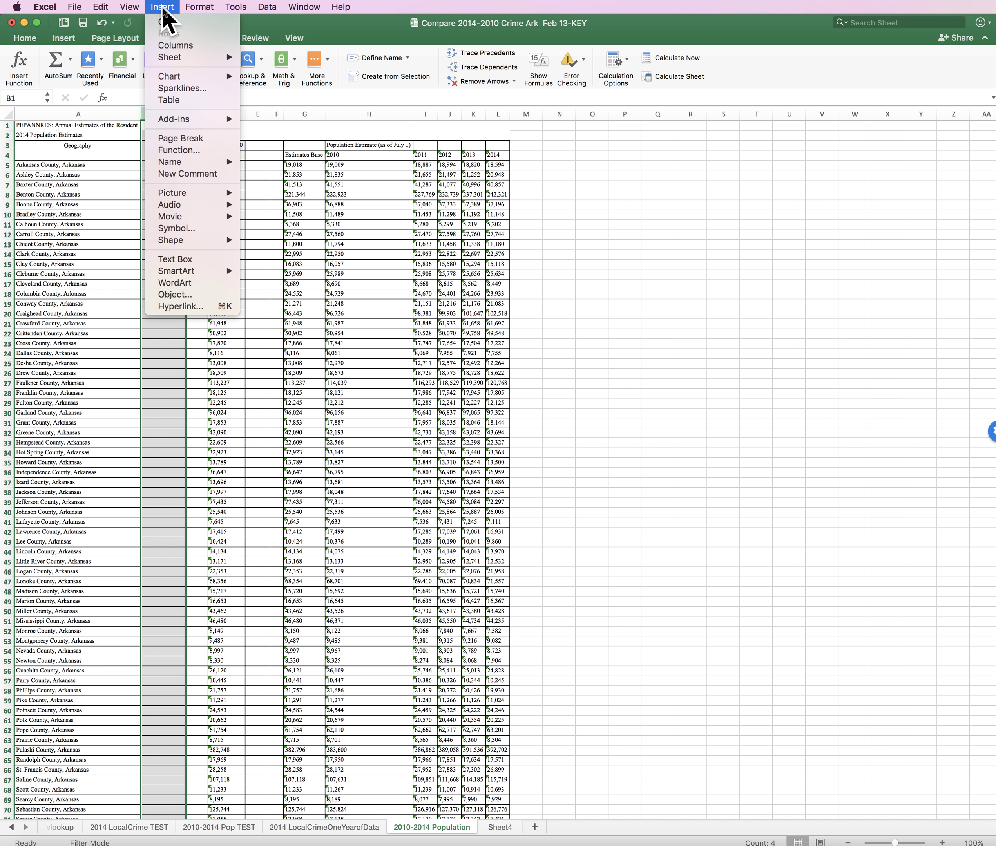
{"action": "left_click", "coordinate": [173, 45]}
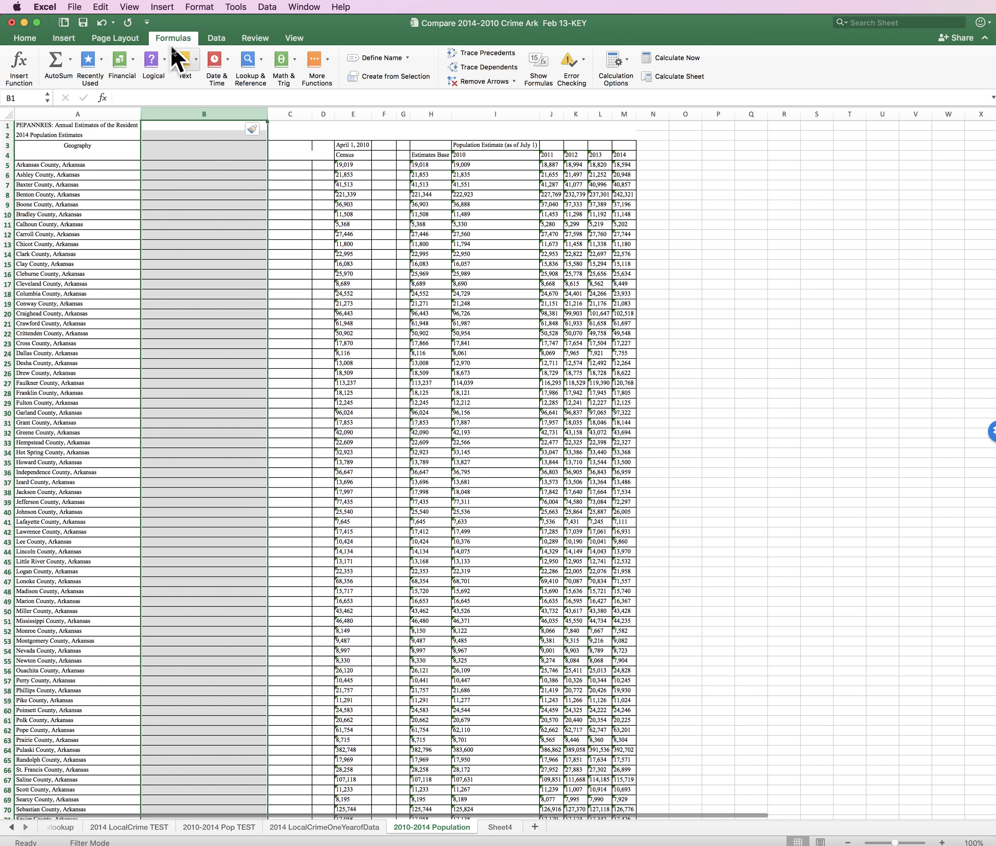
{"action": "left_click", "coordinate": [161, 7]}
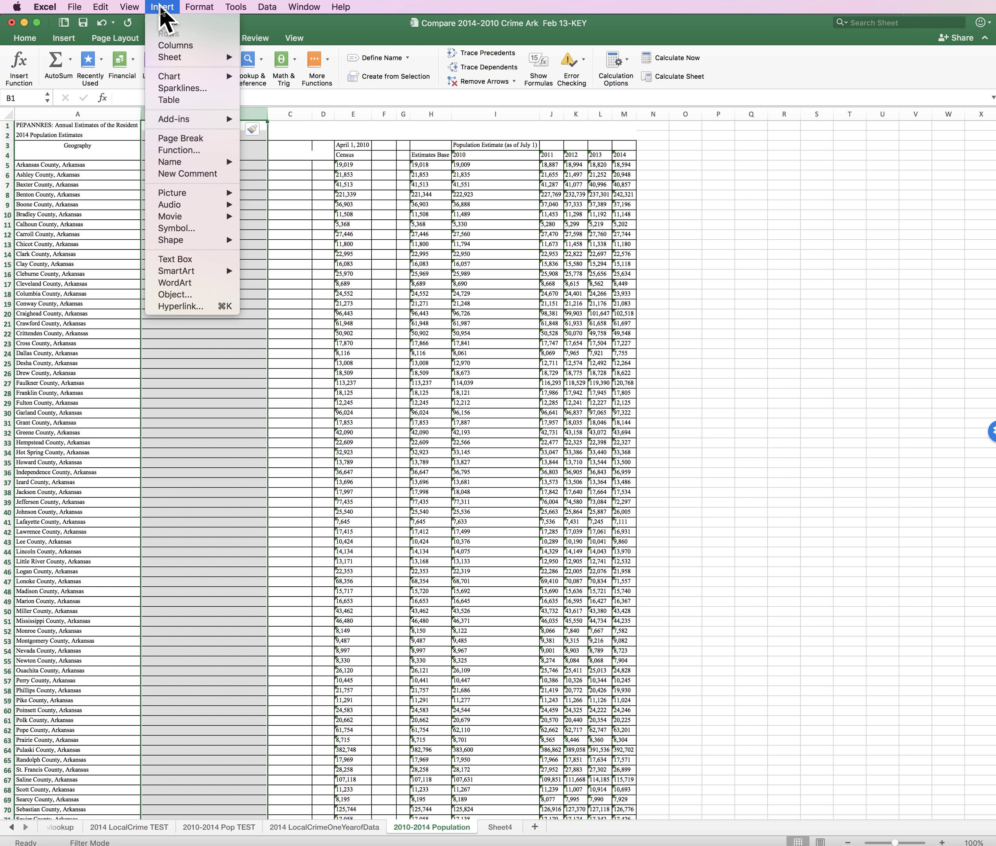
{"action": "left_click", "coordinate": [174, 45]}
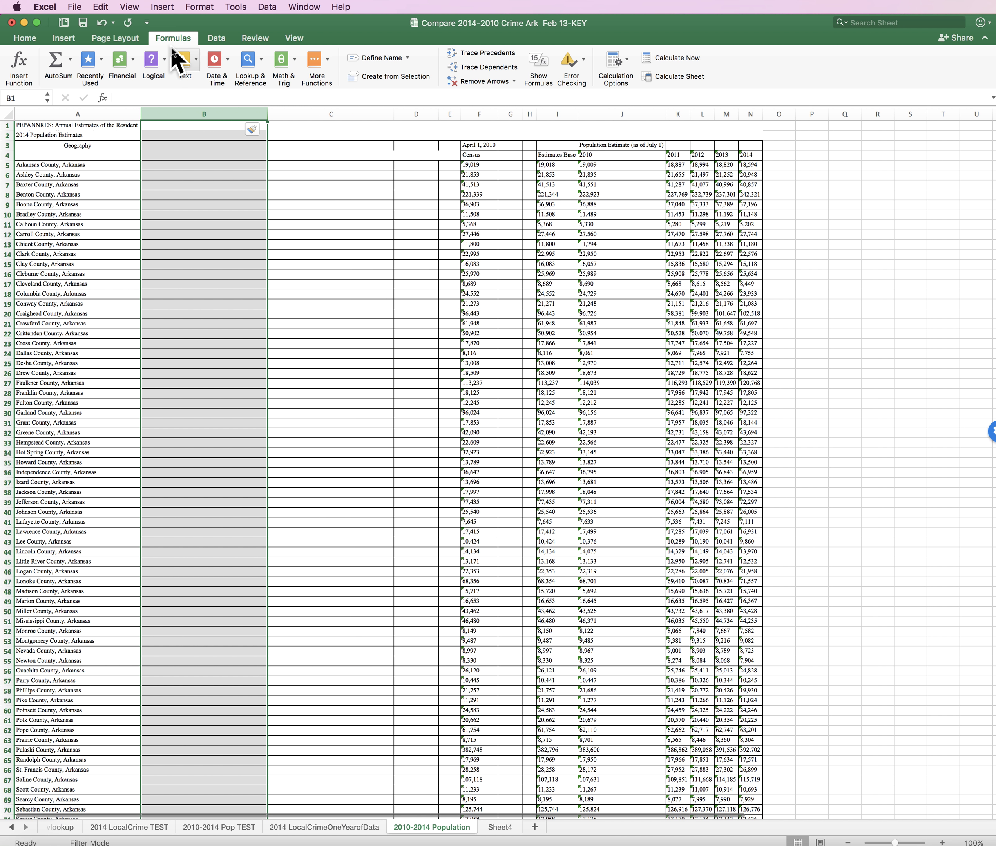
{"action": "left_click", "coordinate": [69, 165]}
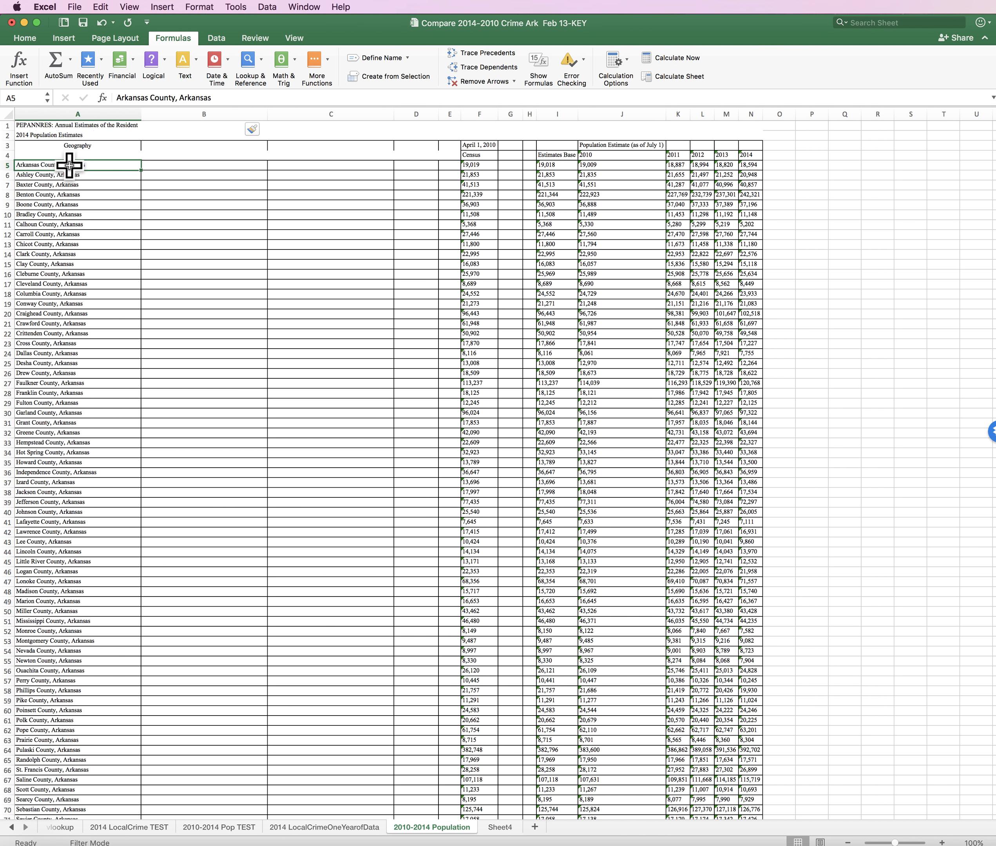
- Split the Geography entries from Arkansas County to Yell County with Text to Columns, delimited by spaces, replacing the existing cell contents
{"action": "key", "text": "super+shift+Down"}
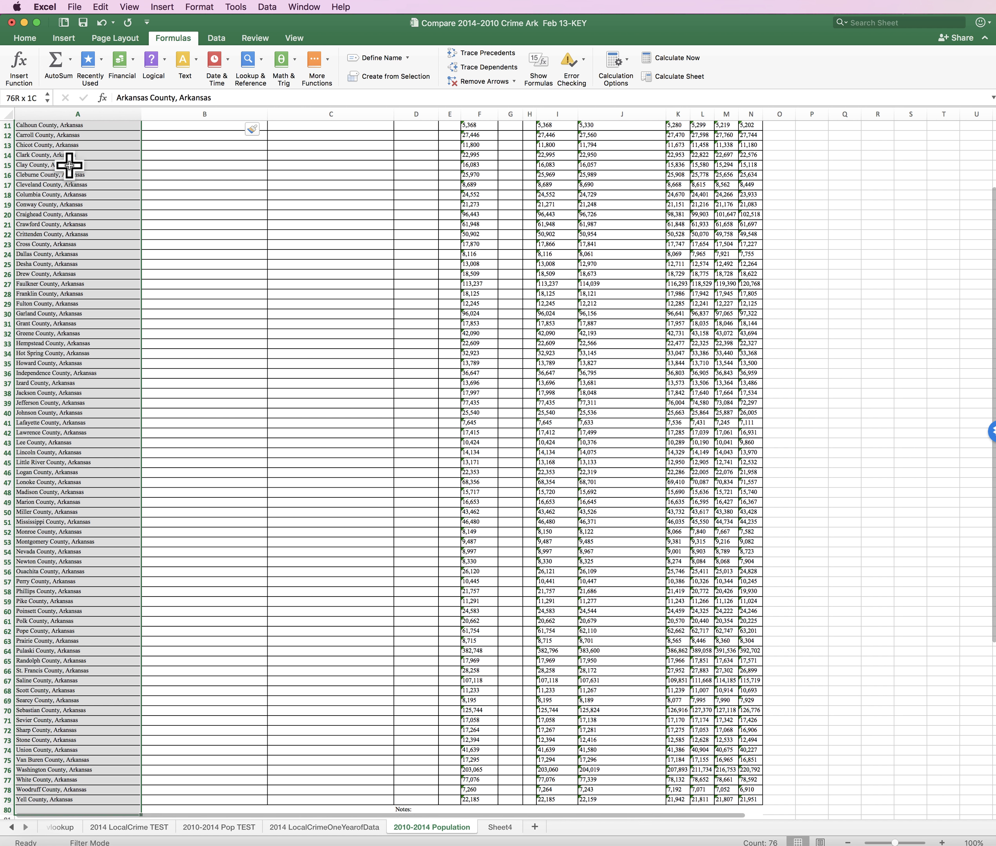
{"action": "key", "text": "shift+Up"}
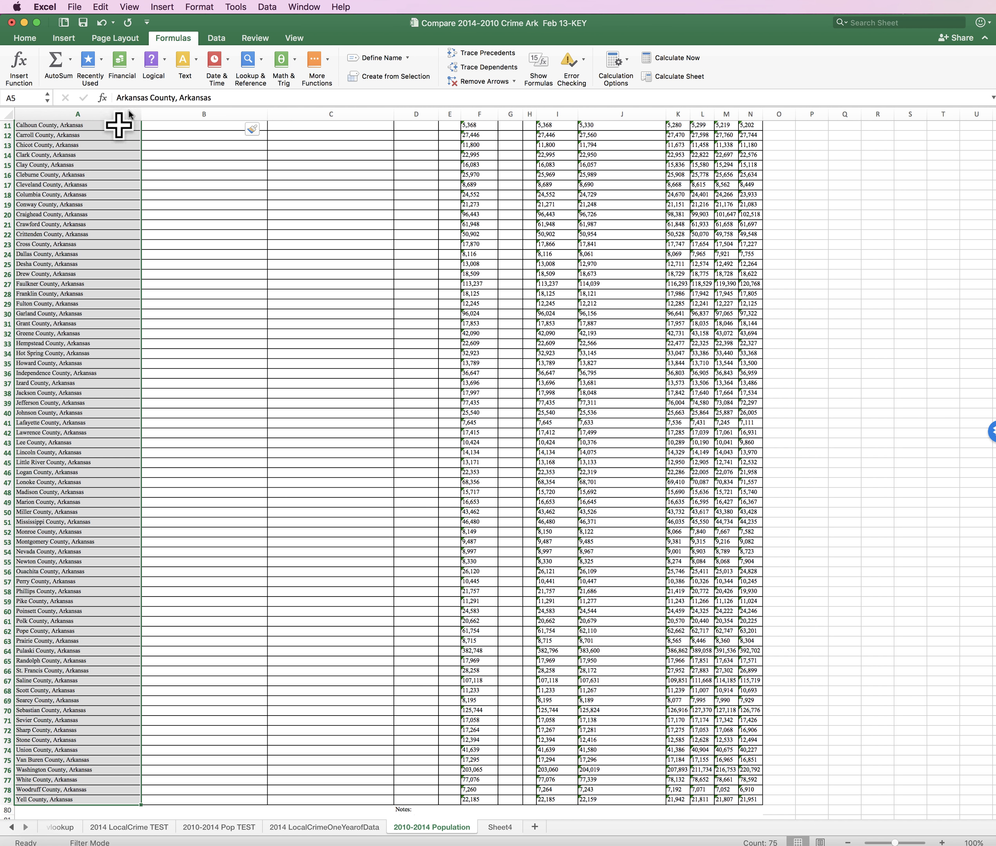
{"action": "left_click", "coordinate": [273, 9]}
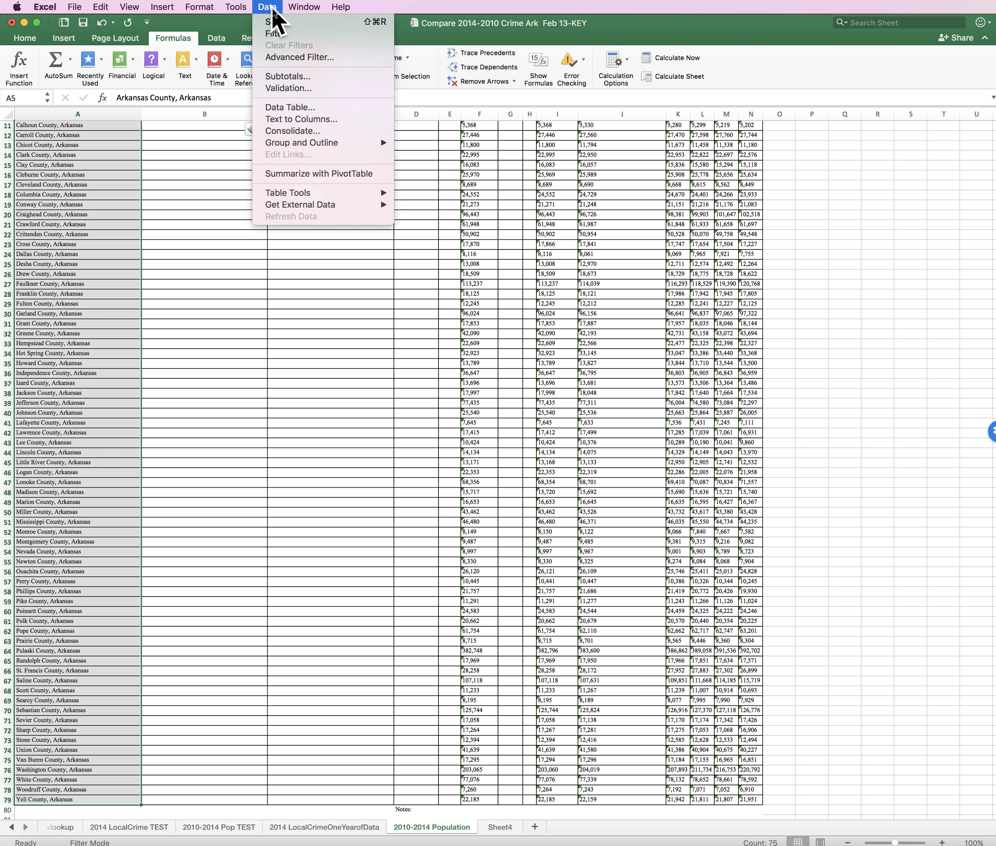
{"action": "left_click", "coordinate": [291, 120]}
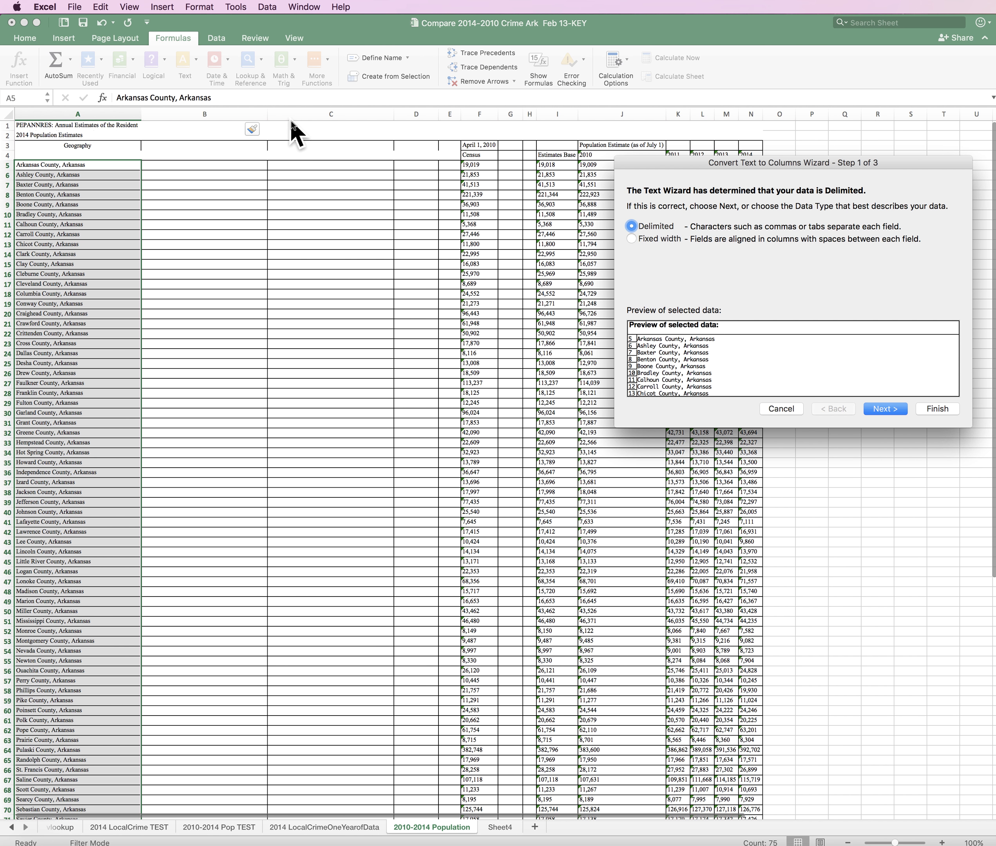
{"action": "left_click_drag", "start_coordinate": [692, 163], "coordinate": [208, 152]}
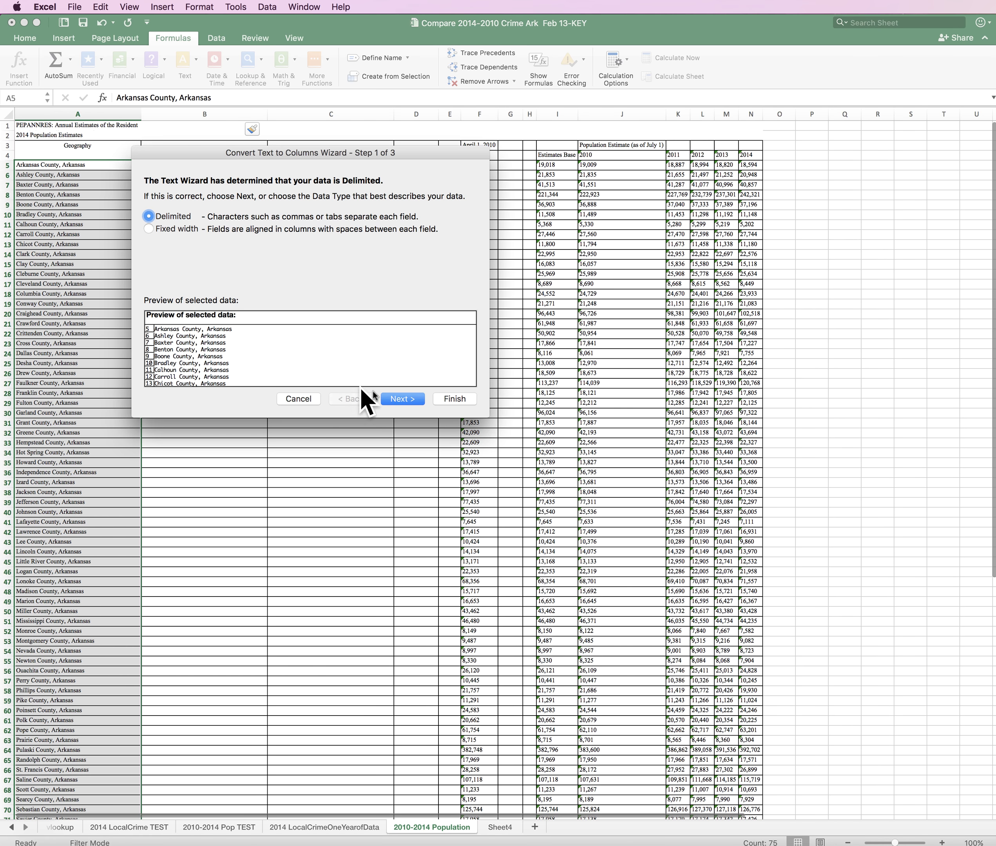
{"action": "left_click", "coordinate": [405, 403]}
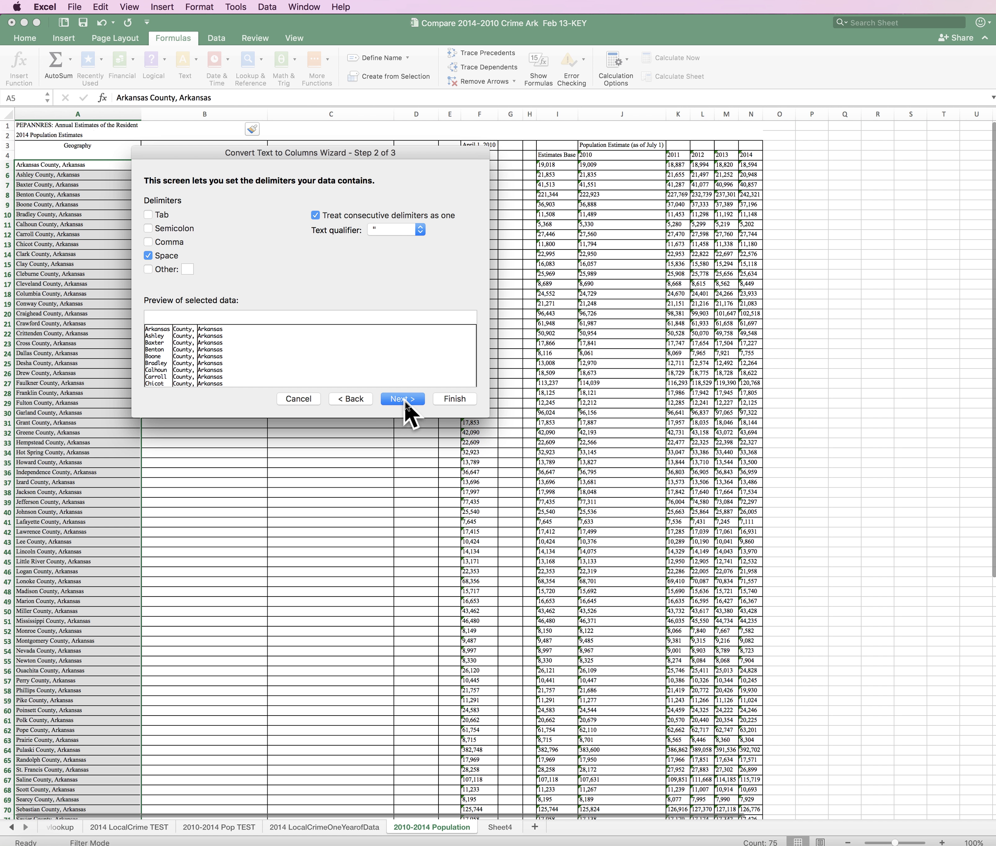
{"action": "left_click", "coordinate": [148, 255]}
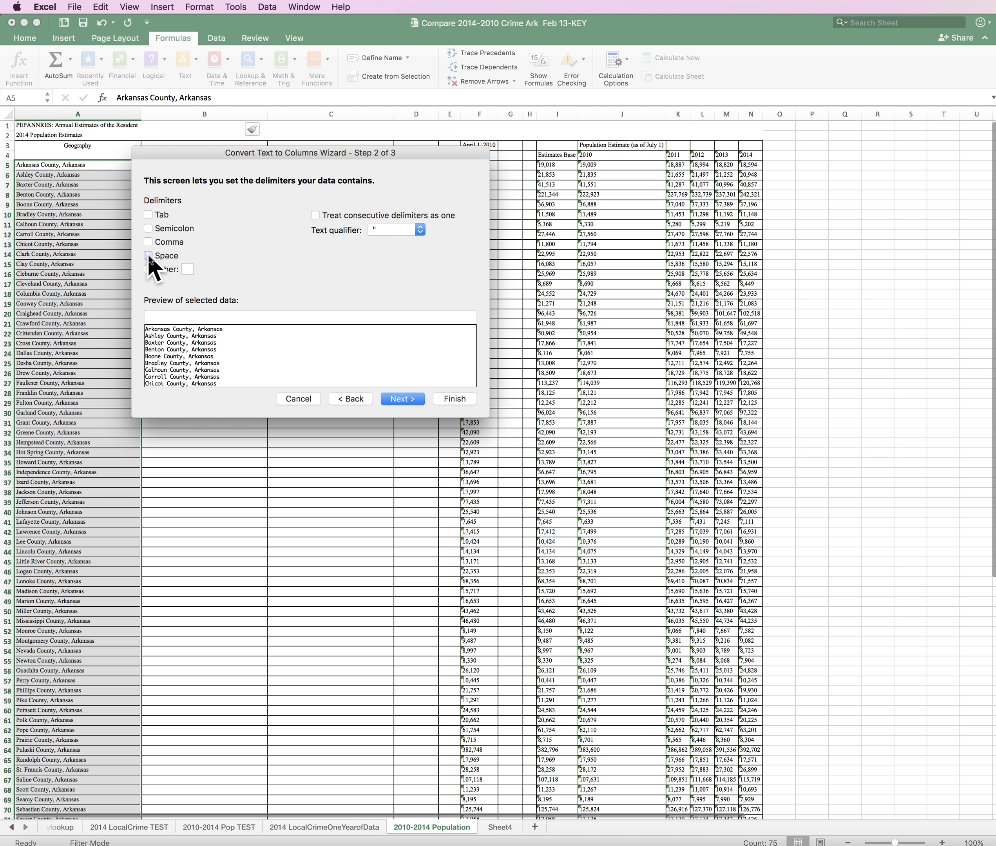
{"action": "left_click", "coordinate": [148, 256]}
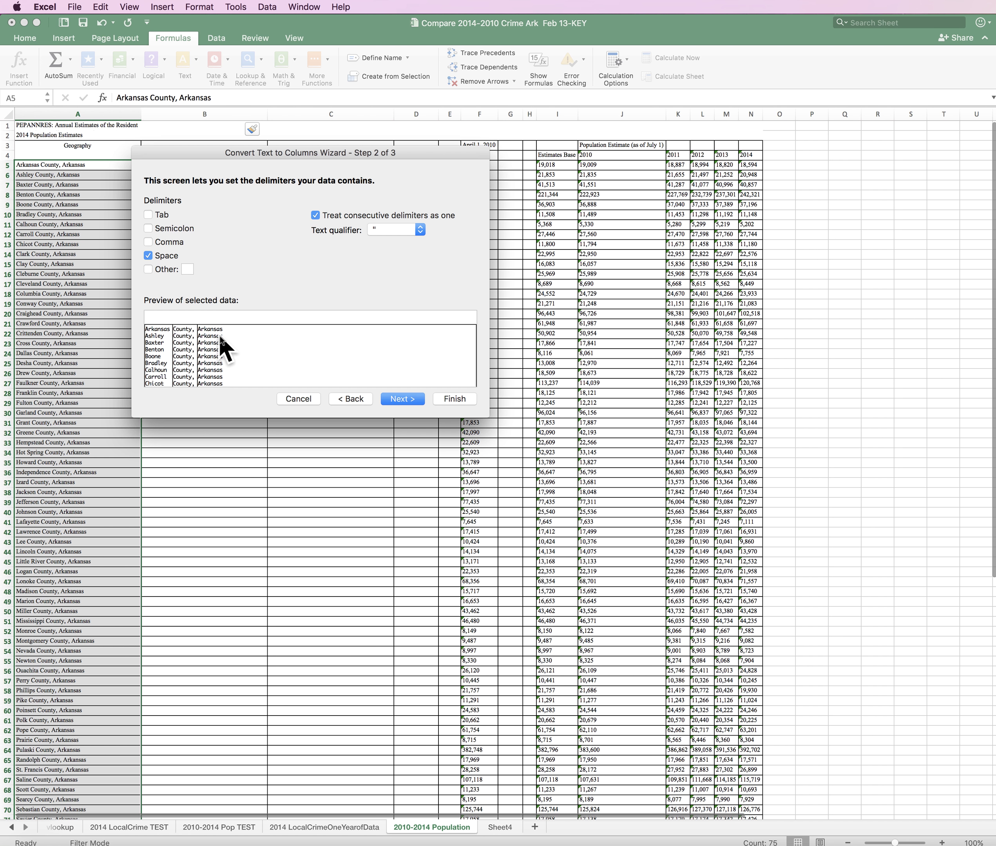
{"action": "left_click", "coordinate": [405, 401]}
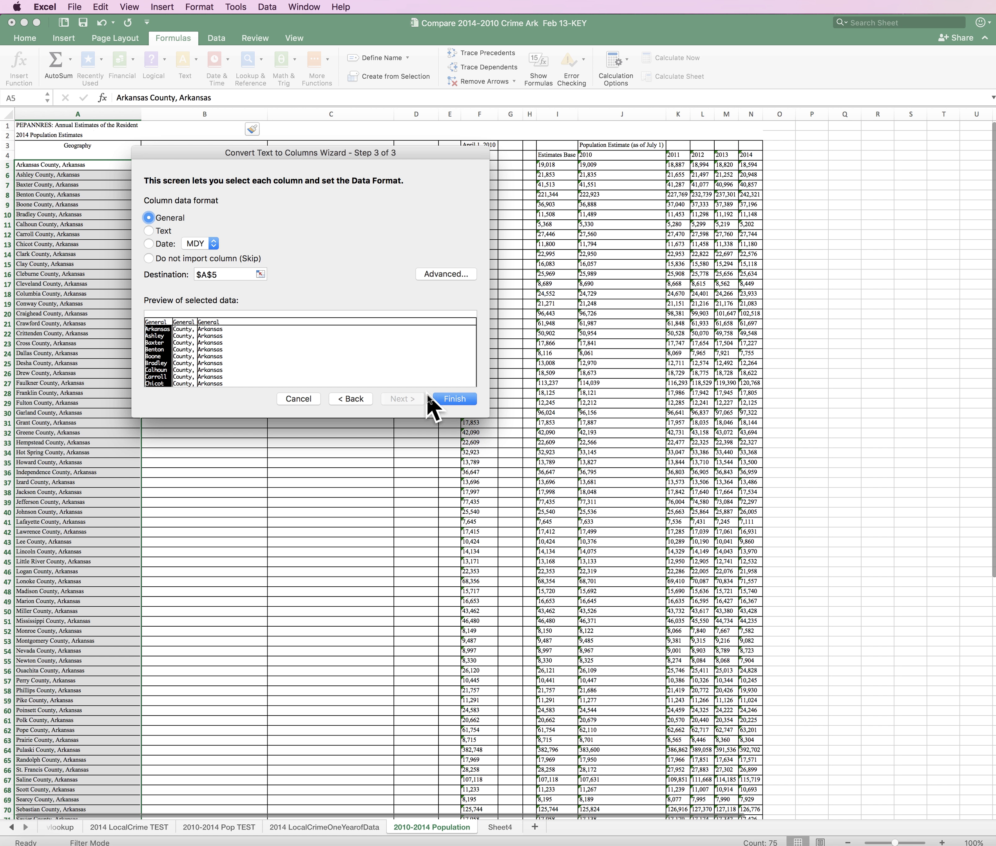
{"action": "left_click", "coordinate": [454, 400]}
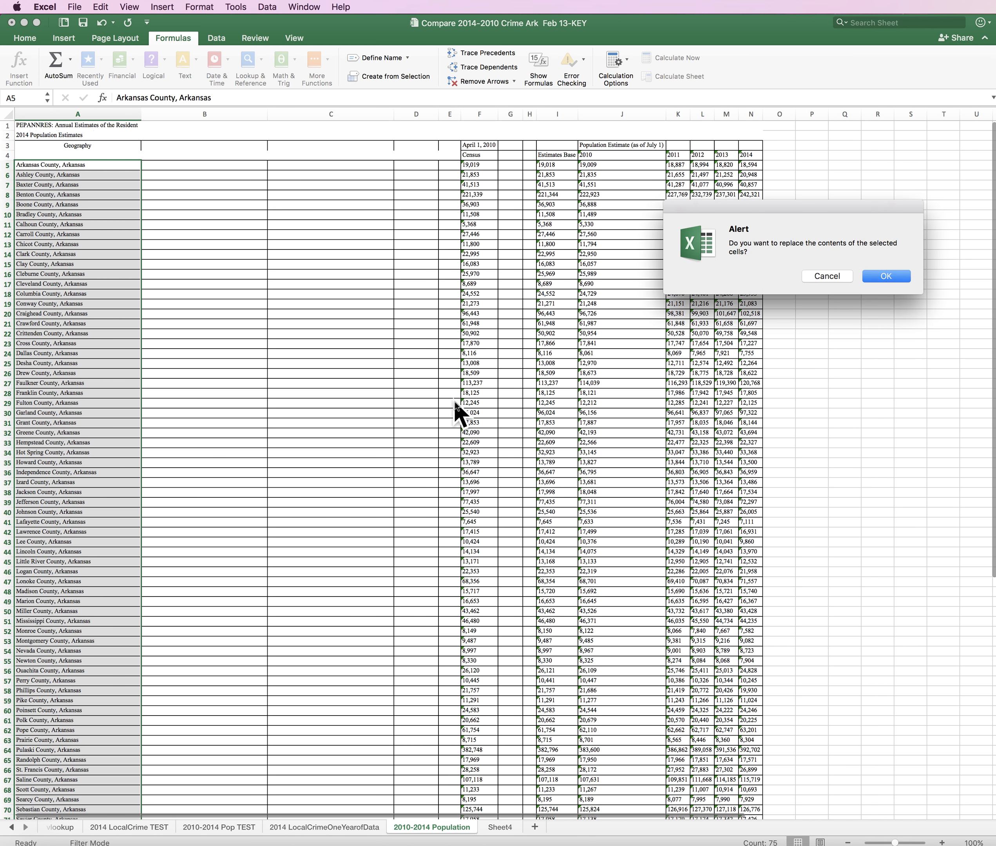
{"action": "left_click_drag", "start_coordinate": [708, 205], "coordinate": [202, 218]}
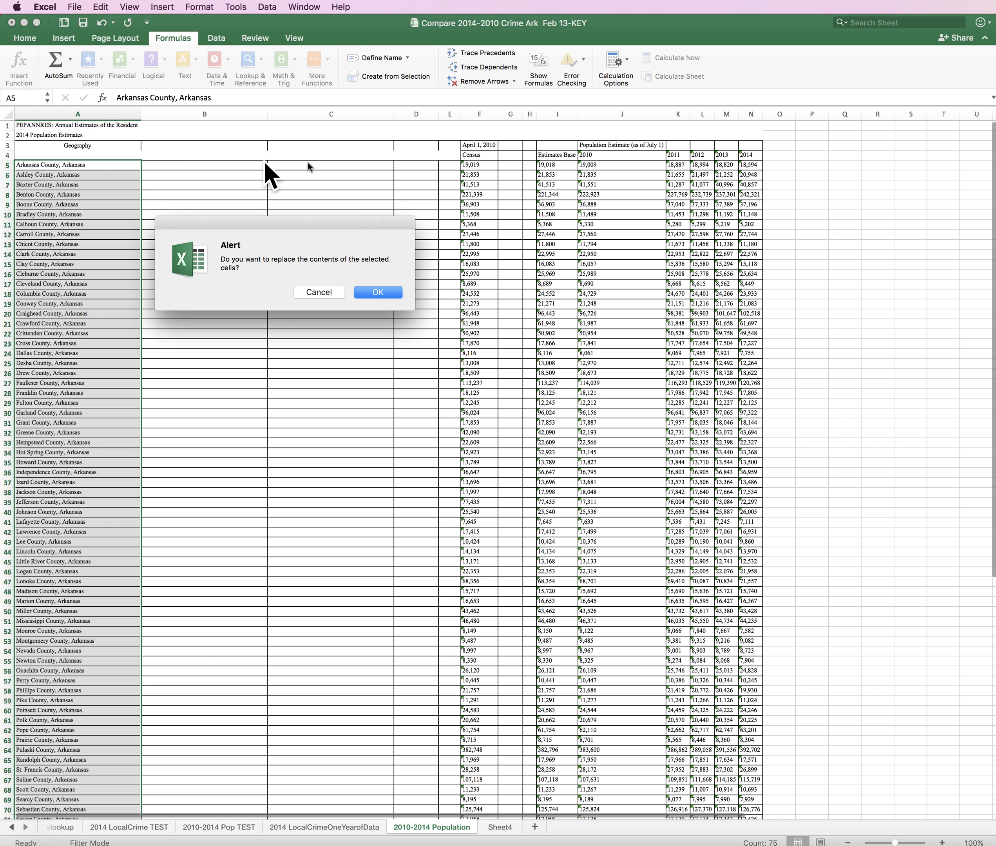
{"action": "left_click", "coordinate": [379, 293]}
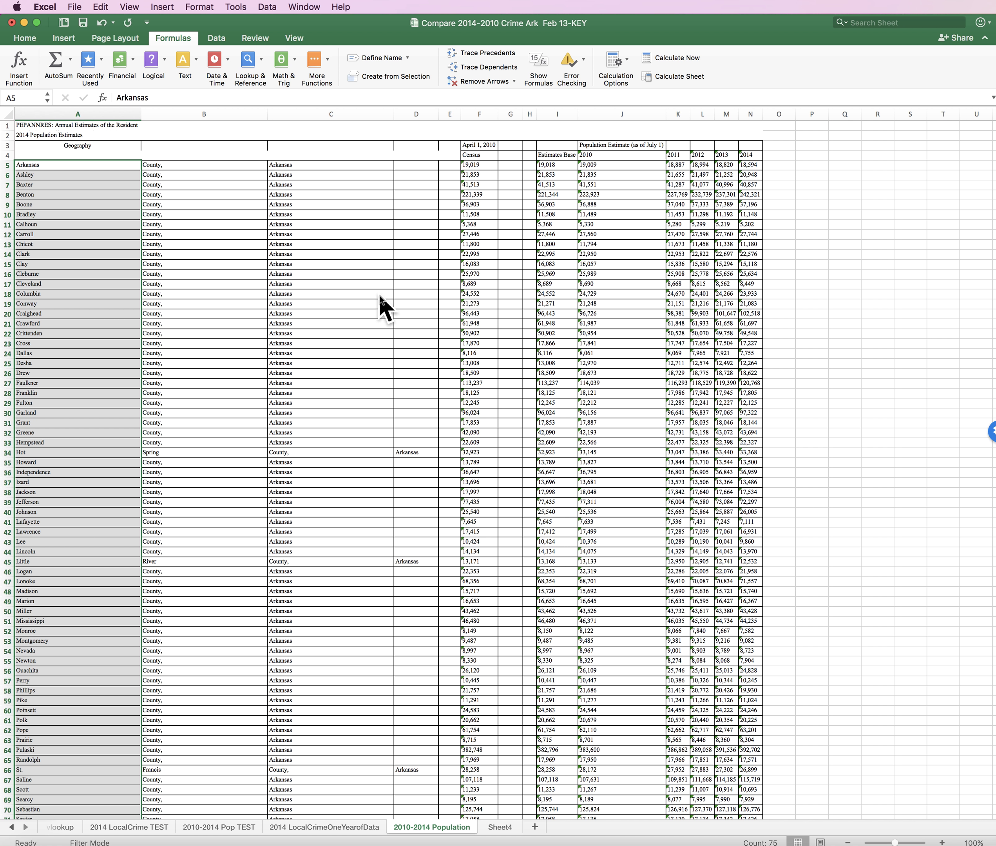
- Check how the two-word county name Hot Spring in row 34 is split across the columns
{"action": "left_click", "coordinate": [76, 443]}
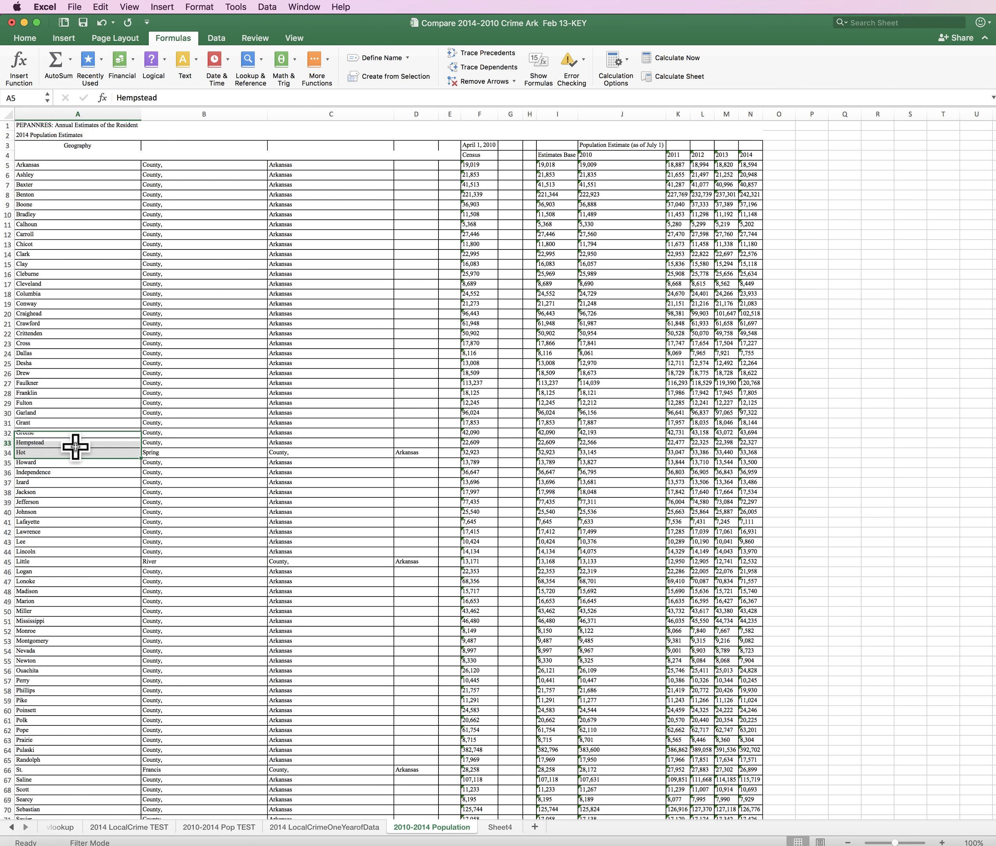
{"action": "key", "text": "Down"}
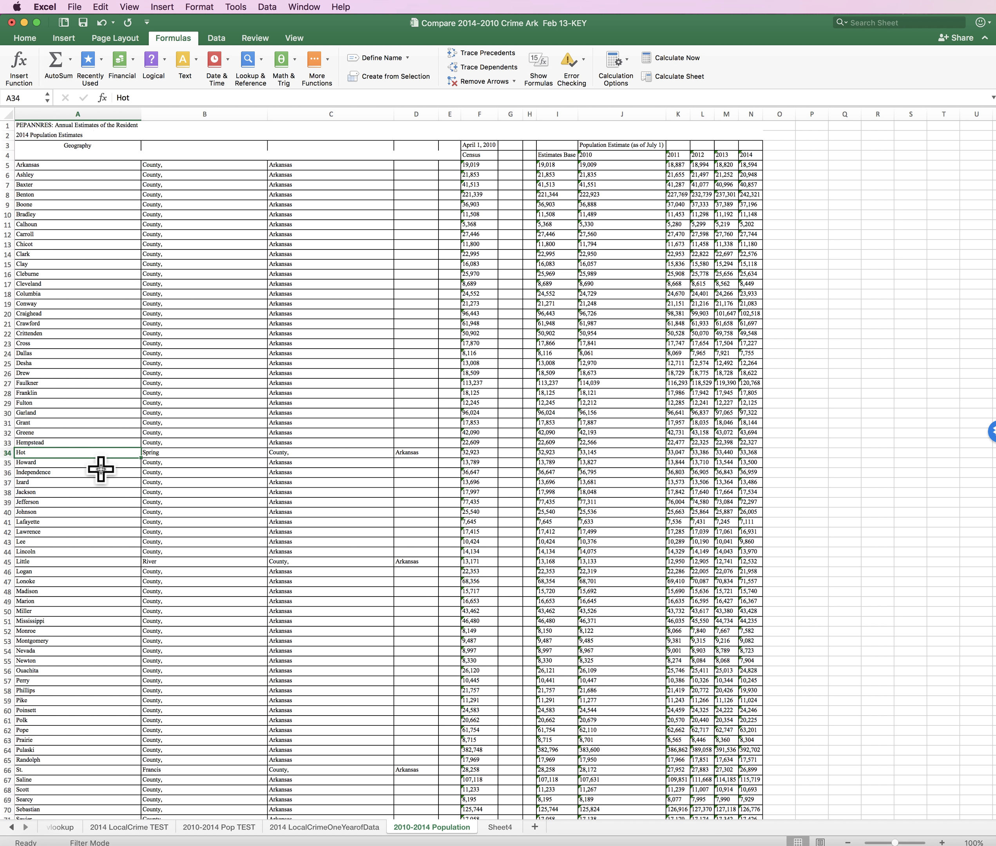
{"action": "key", "text": "Right"}
{"action": "key", "text": "Right"}
{"action": "key", "text": "Right"}
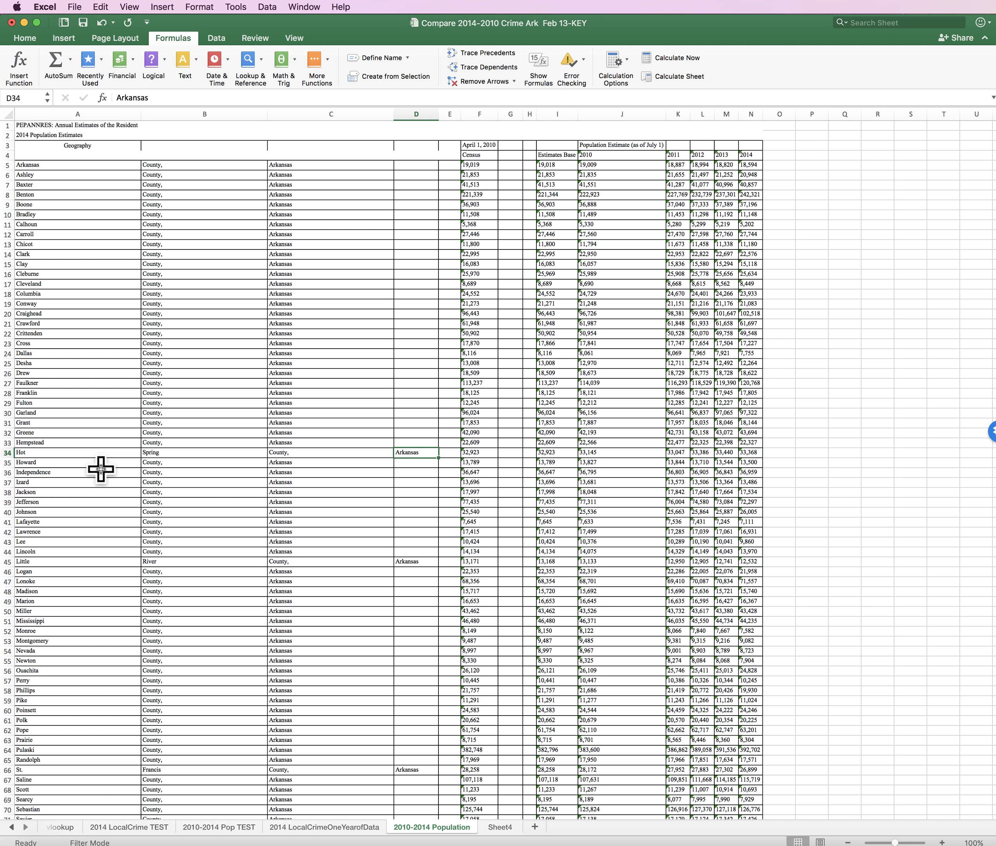
{"action": "key", "text": "Left"}
{"action": "key", "text": "Left"}
{"action": "key", "text": "Left"}
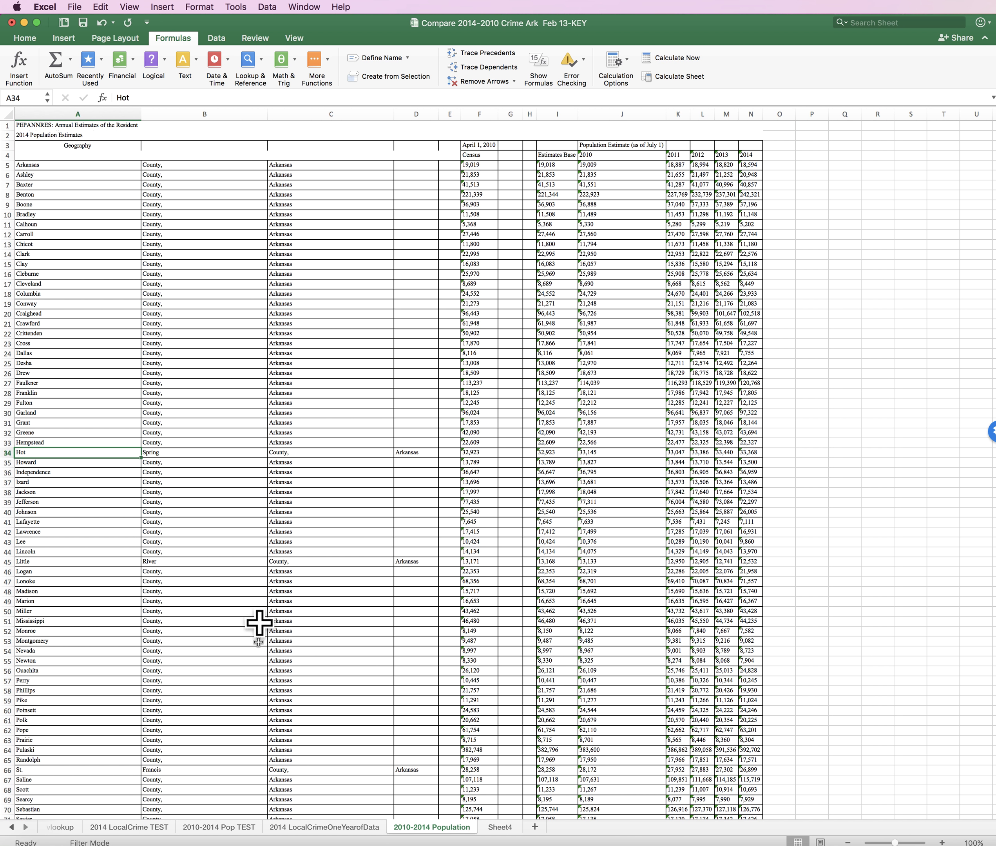
- Remove the Population filter in the 2014 LocalCrimeOneYearofData sheet by selecting all values, so every agency is listed
{"action": "left_click", "coordinate": [331, 827]}
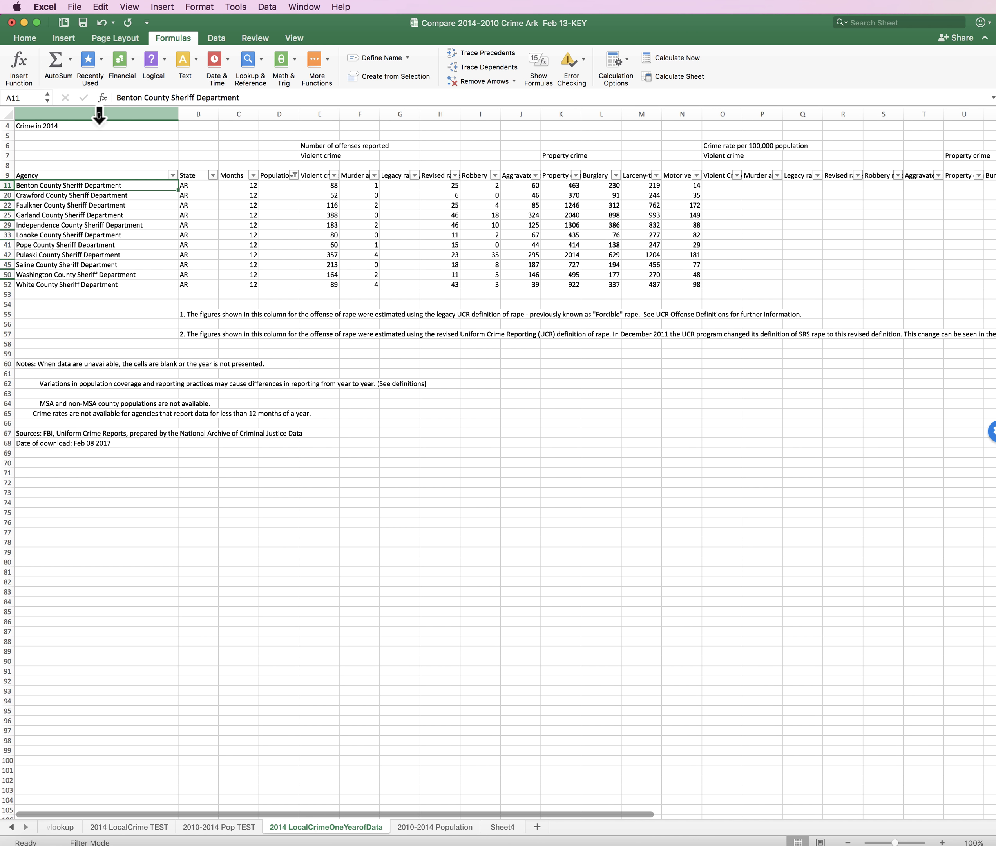
{"action": "left_click", "coordinate": [293, 177]}
{"action": "left_click", "coordinate": [327, 318]}
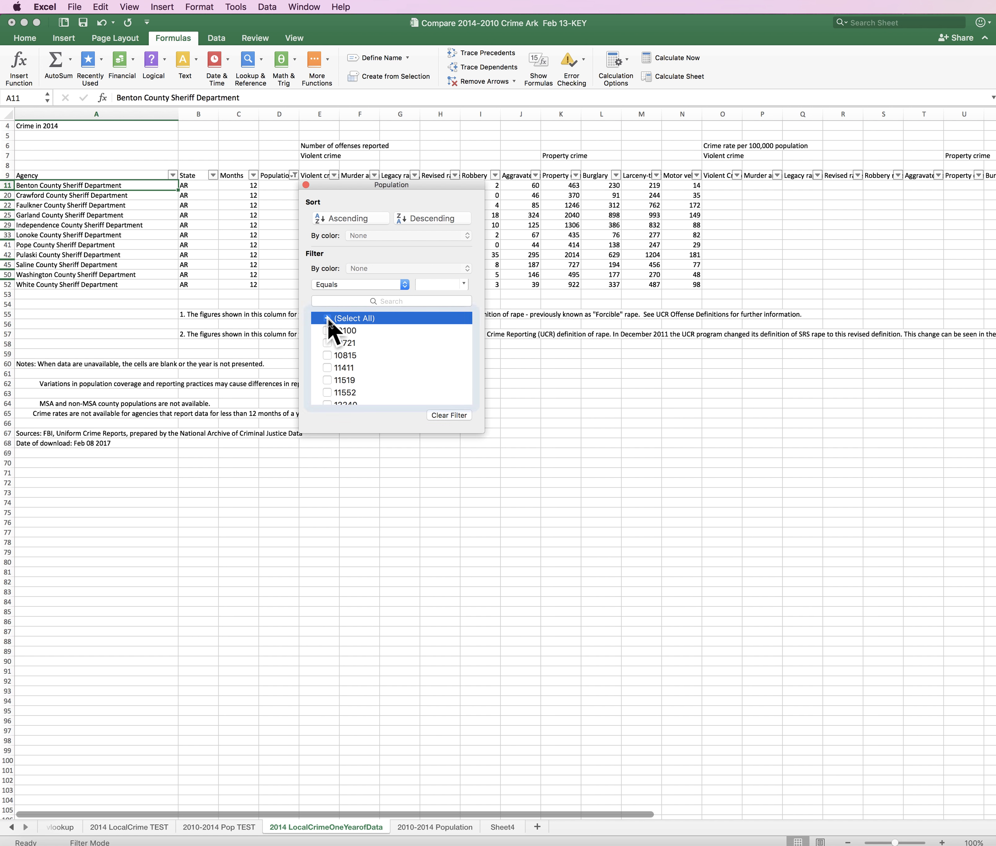
{"action": "left_click", "coordinate": [328, 318]}
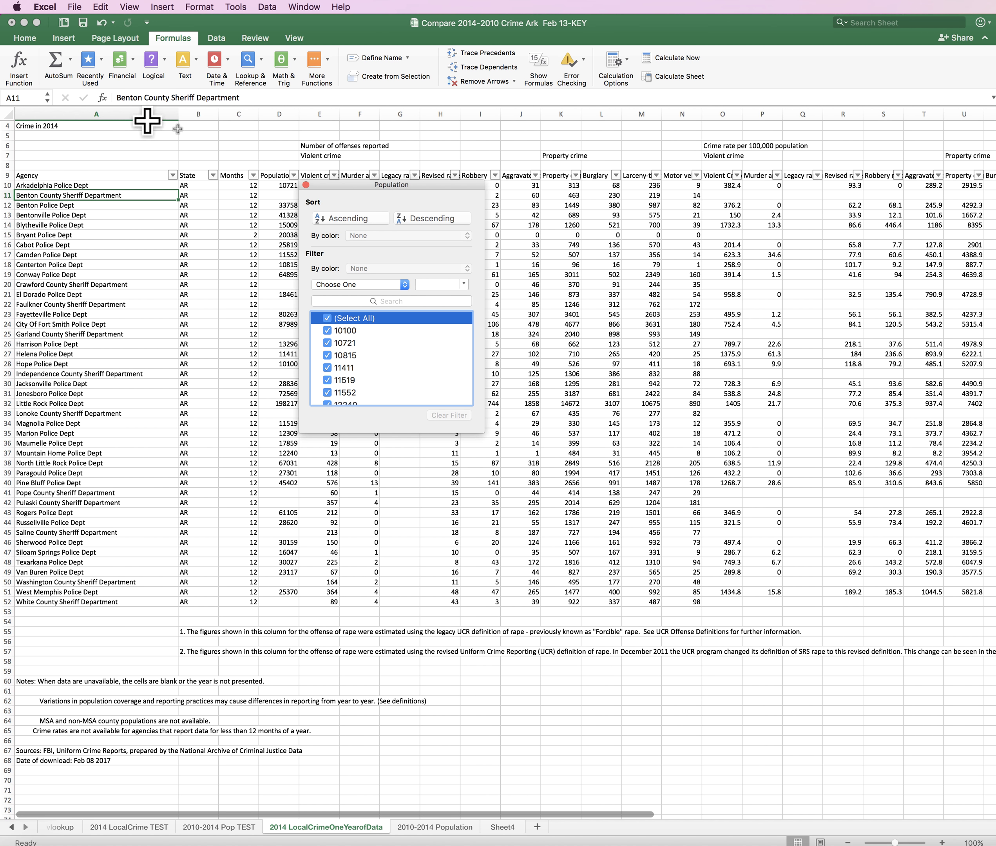
{"action": "left_click", "coordinate": [306, 184]}
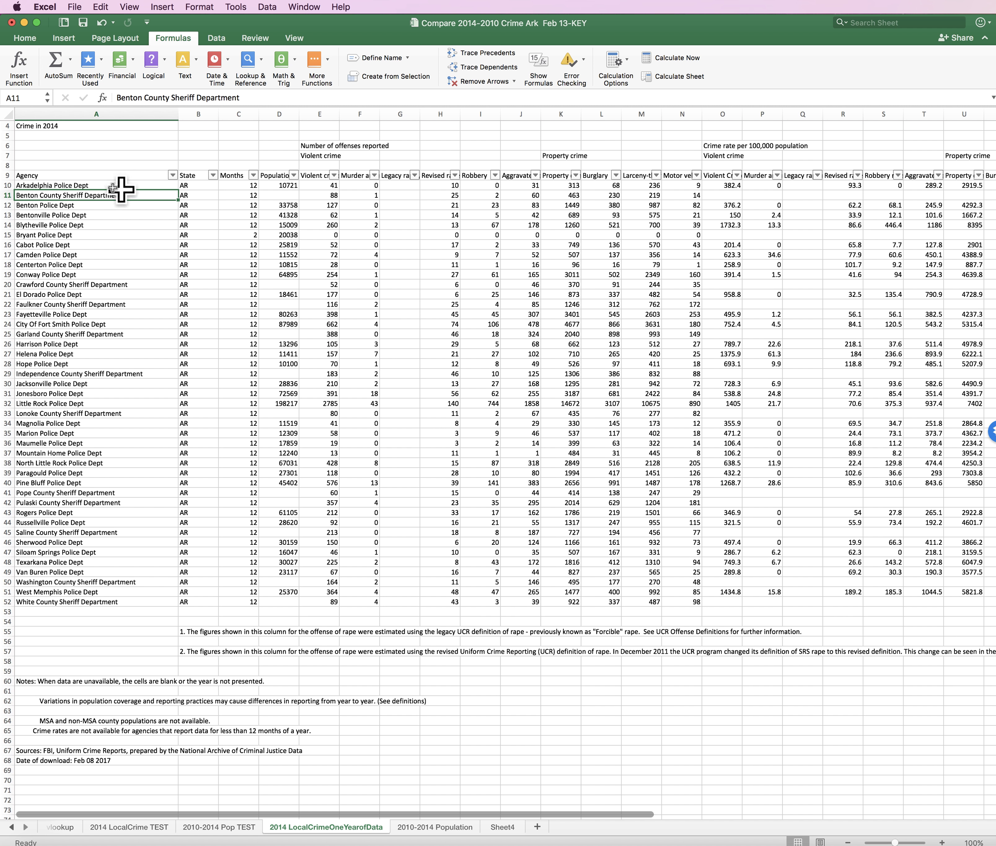
- Examine the Agency names from Arkadelphia Police Dept down to Mountain Home Police Dept, comparing sheriff and police department wording
{"action": "left_click", "coordinate": [86, 185]}
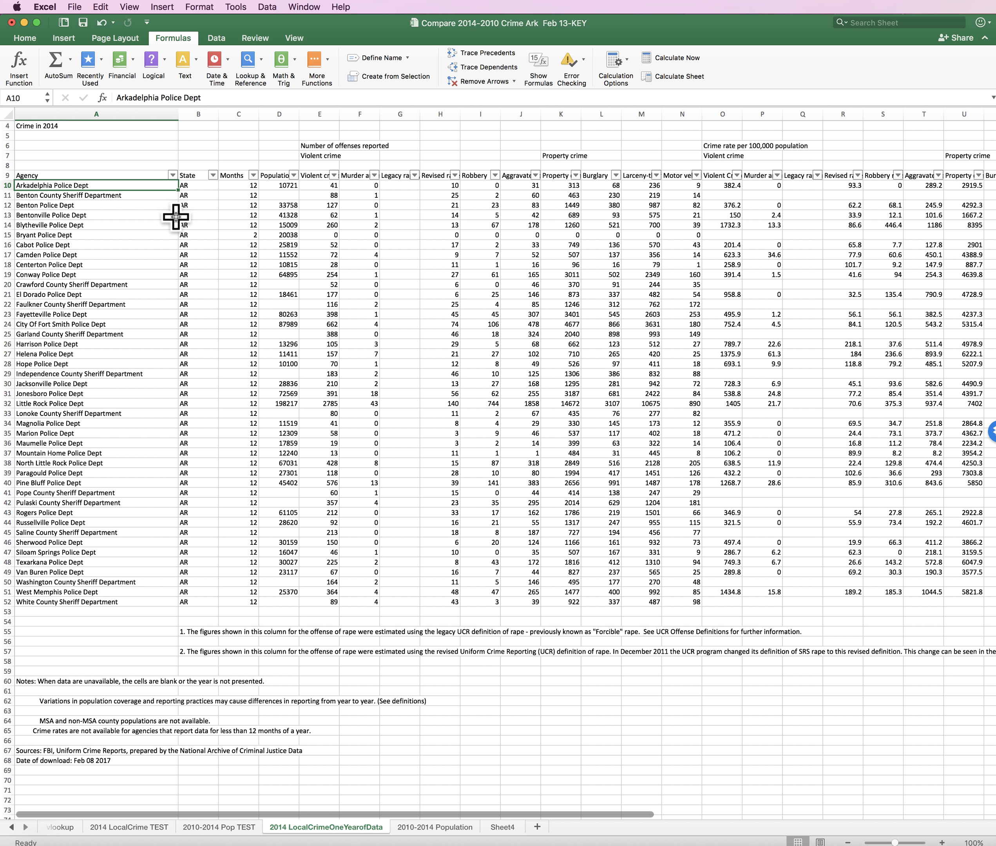
{"action": "key", "text": "Down"}
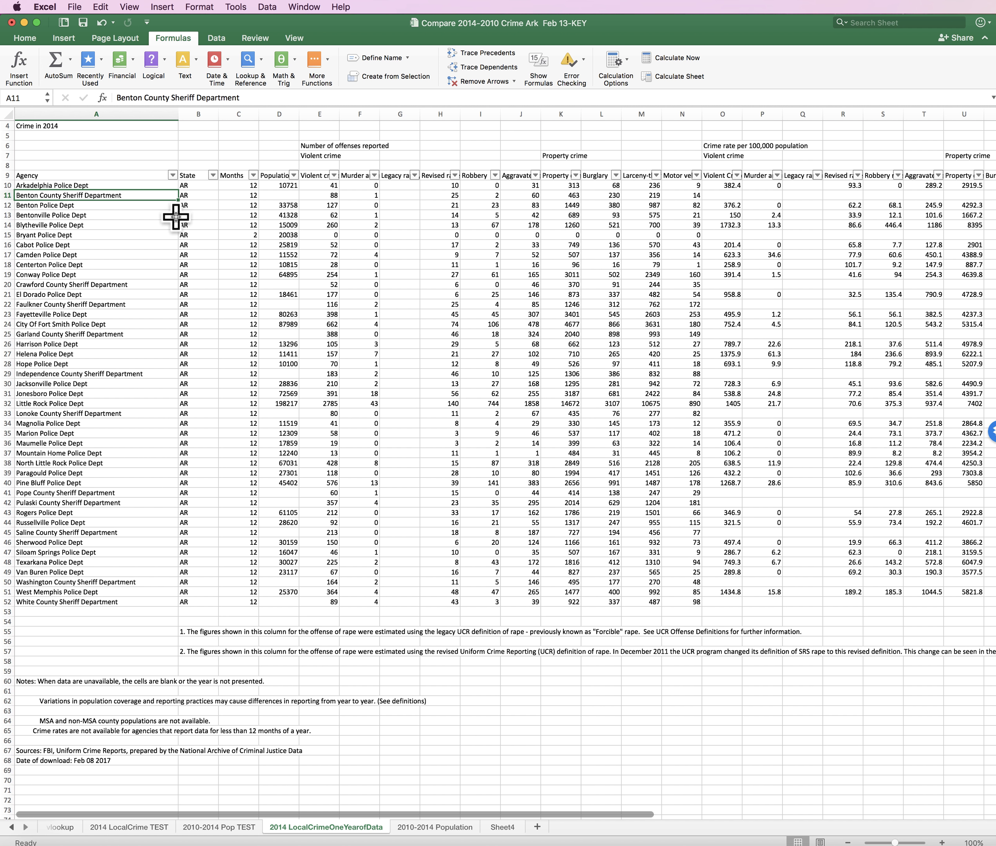
{"action": "key", "text": "Down"}
{"action": "key", "text": "Down"}
{"action": "key", "text": "Down"}
{"action": "key", "text": "Down"}
{"action": "key", "text": "Down"}
{"action": "key", "text": "Down"}
{"action": "key", "text": "Down"}
{"action": "key", "text": "Down"}
{"action": "key", "text": "Down"}
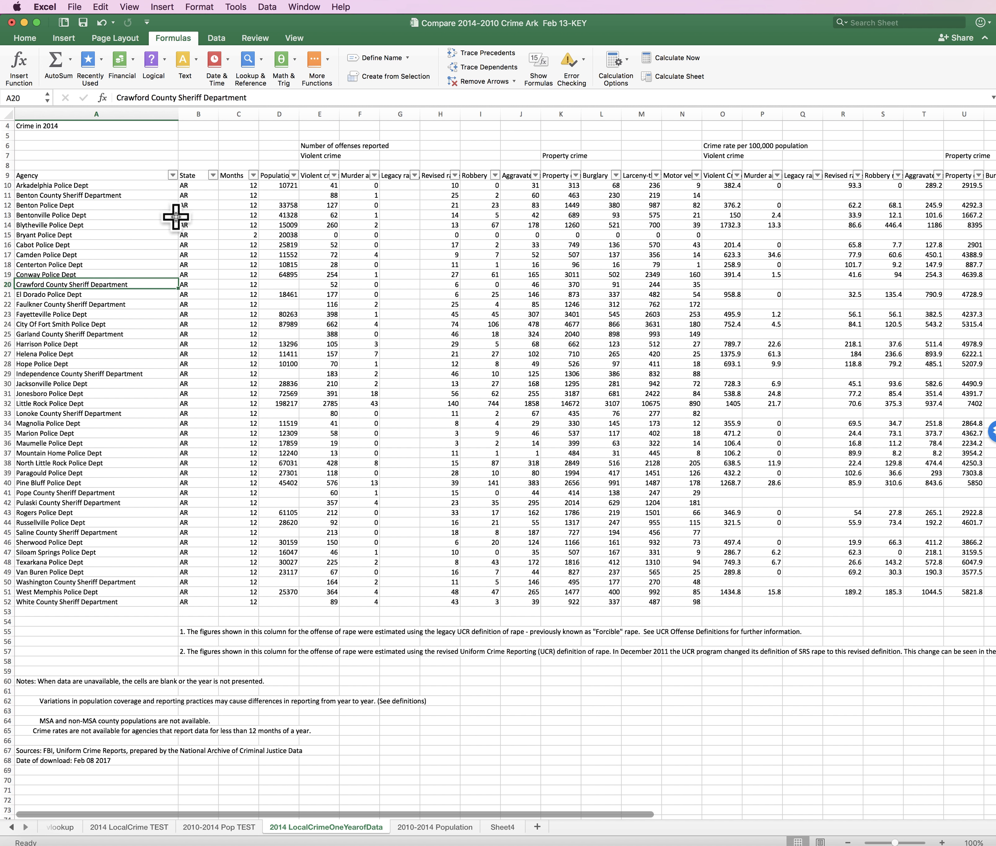
{"action": "key", "text": "Down"}
{"action": "key", "text": "Down"}
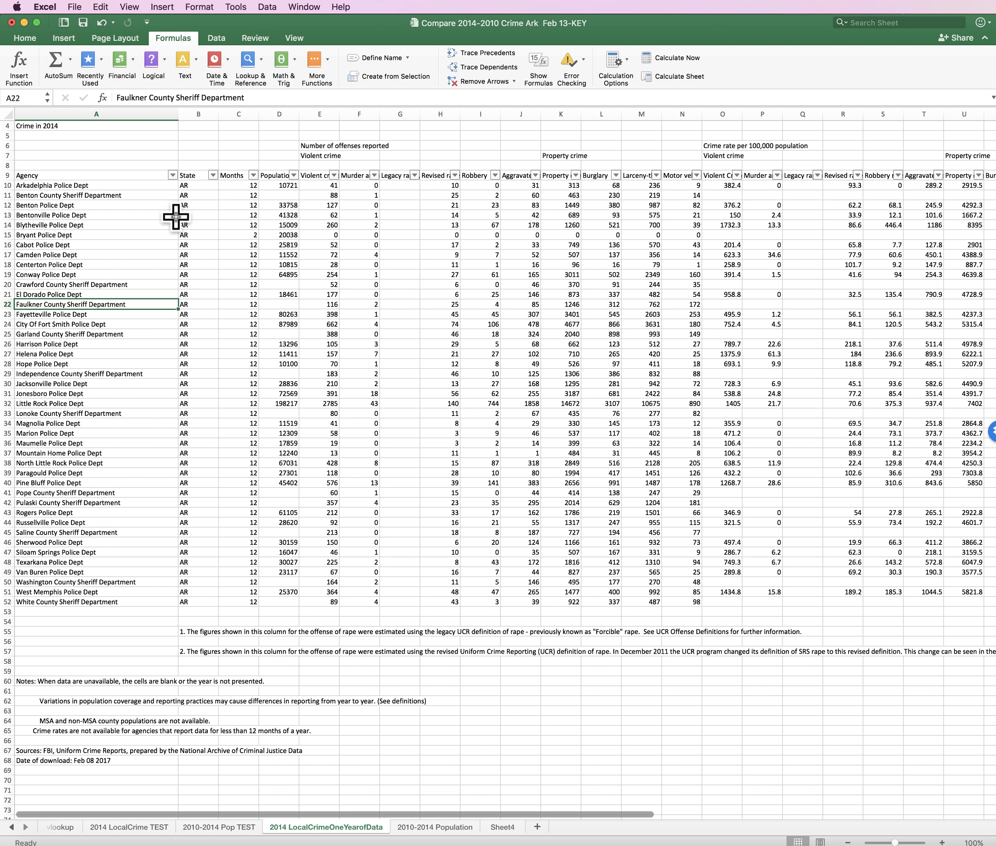
{"action": "key", "text": "Down"}
{"action": "key", "text": "Down"}
{"action": "key", "text": "Down"}
{"action": "key", "text": "Down"}
{"action": "key", "text": "Down"}
{"action": "key", "text": "Down"}
{"action": "key", "text": "Down"}
{"action": "key", "text": "Down"}
{"action": "key", "text": "Down"}
{"action": "key", "text": "Down"}
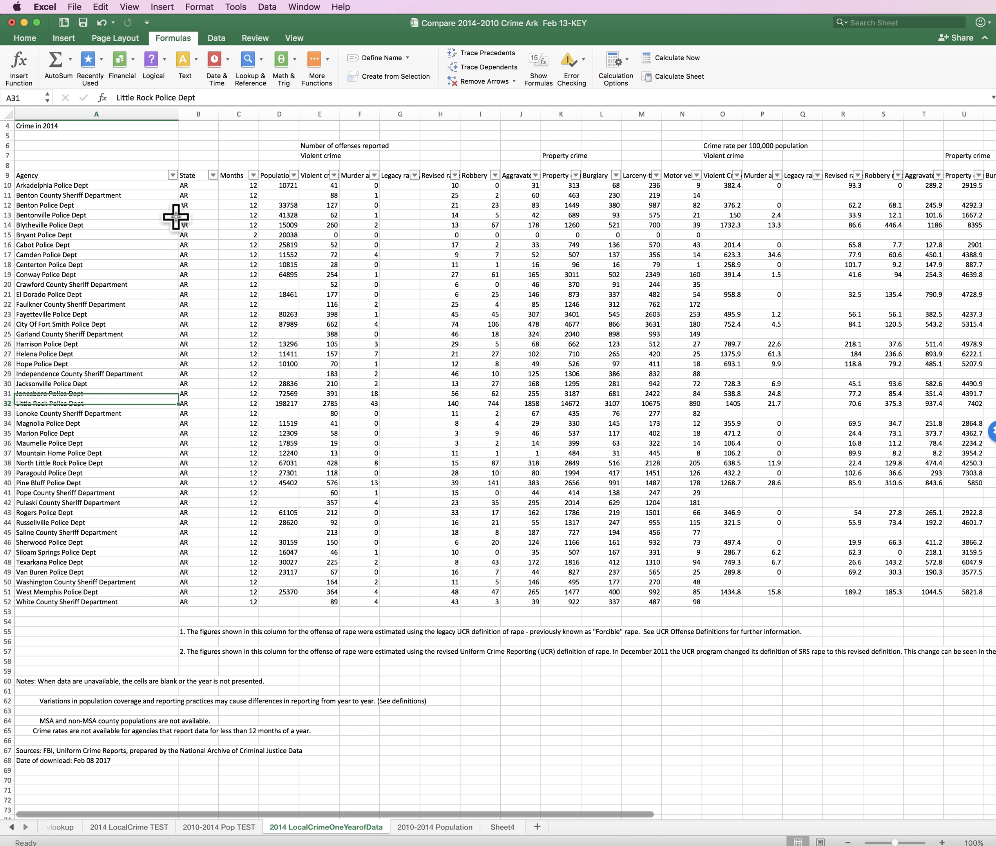
{"action": "key", "text": "Down"}
{"action": "key", "text": "Down"}
{"action": "key", "text": "Down"}
{"action": "key", "text": "Down"}
{"action": "key", "text": "Down"}
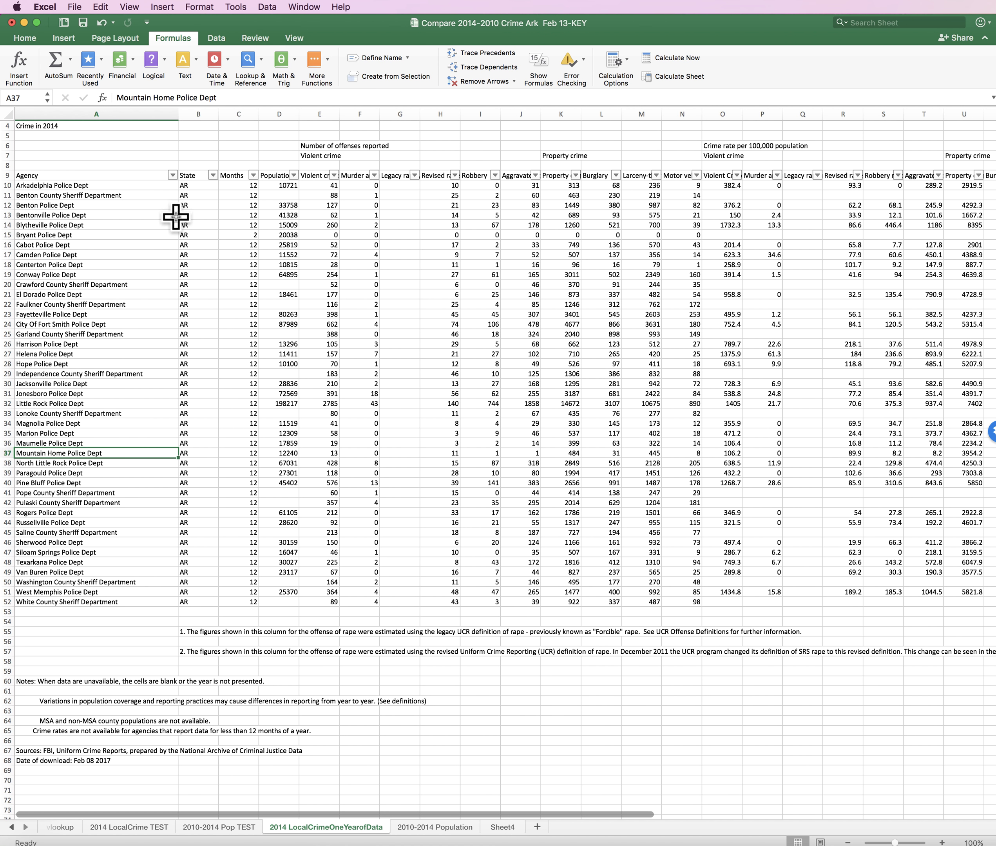
- Insert five empty columns directly after the Agency column in the 2014 LocalCrimeOneYearofData sheet
{"action": "left_click", "coordinate": [201, 114]}
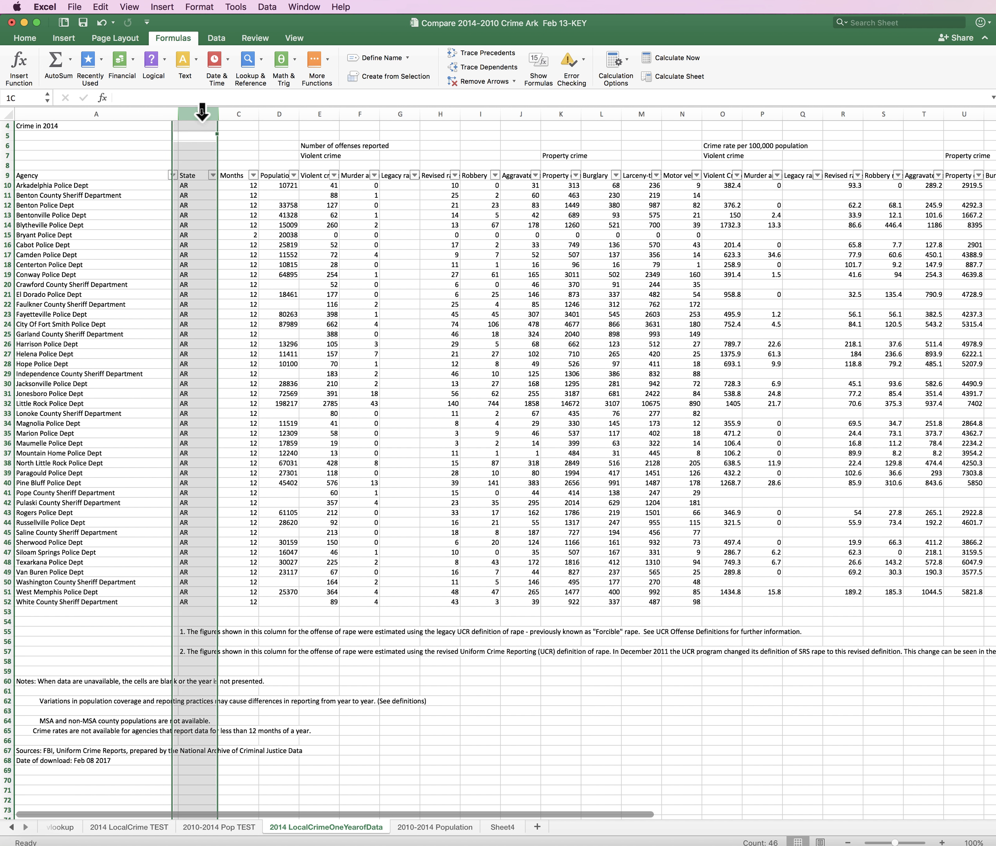
{"action": "left_click", "coordinate": [167, 8]}
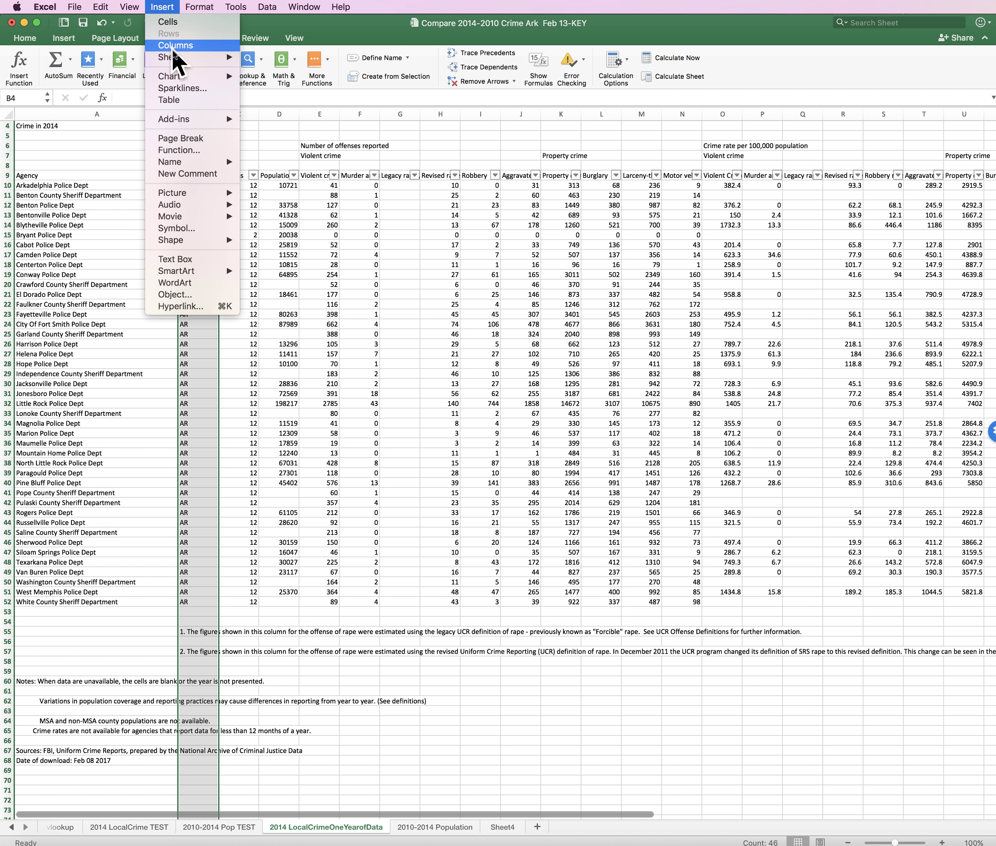
{"action": "left_click", "coordinate": [172, 48]}
{"action": "left_click", "coordinate": [166, 8]}
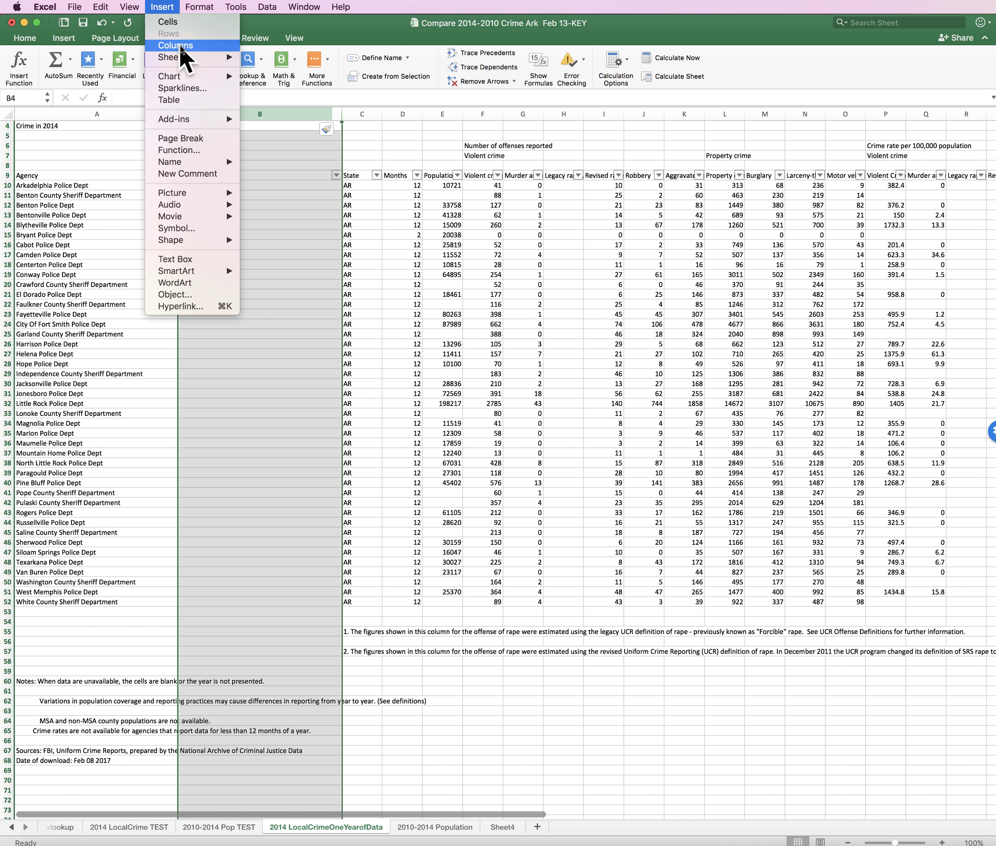
{"action": "left_click", "coordinate": [172, 45]}
{"action": "left_click", "coordinate": [164, 6]}
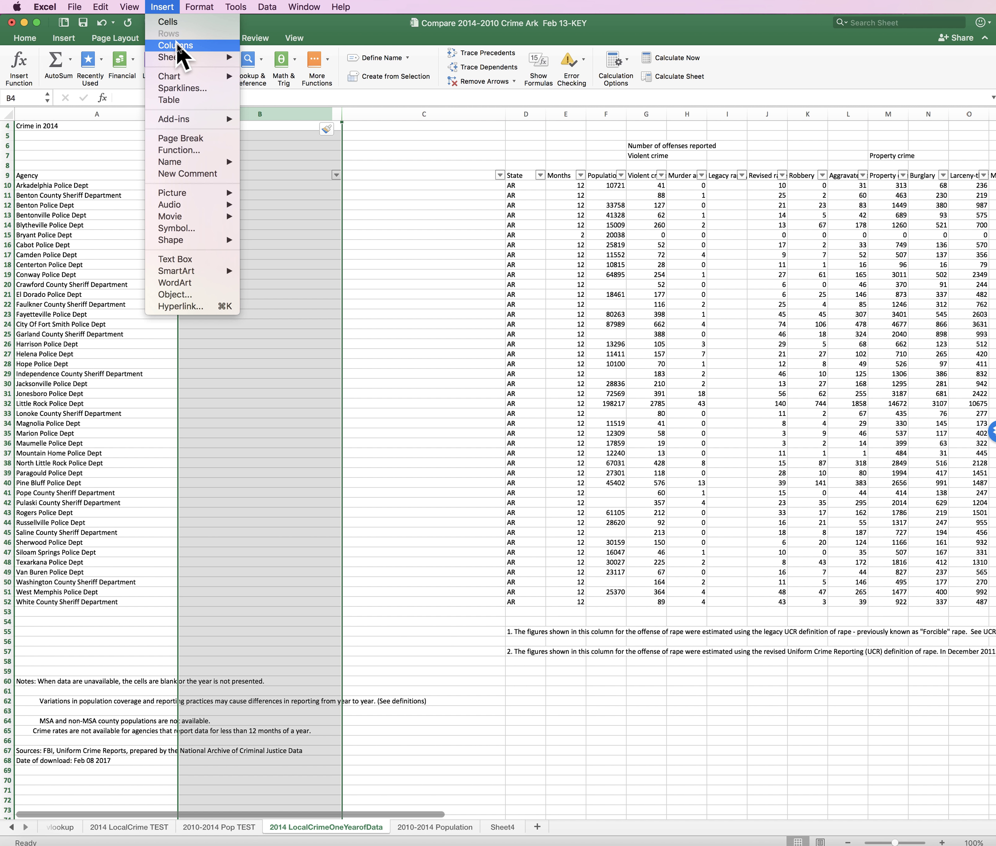
{"action": "left_click", "coordinate": [178, 45]}
{"action": "left_click", "coordinate": [164, 7]}
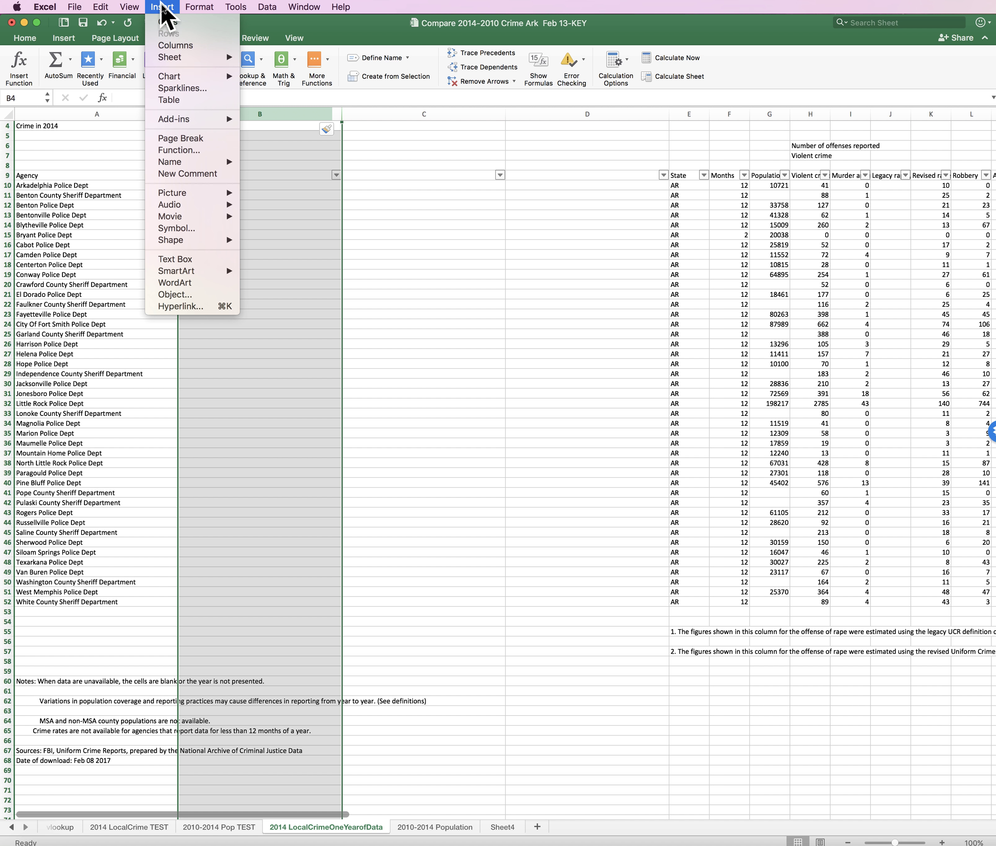
{"action": "left_click", "coordinate": [174, 44]}
{"action": "left_click", "coordinate": [166, 7]}
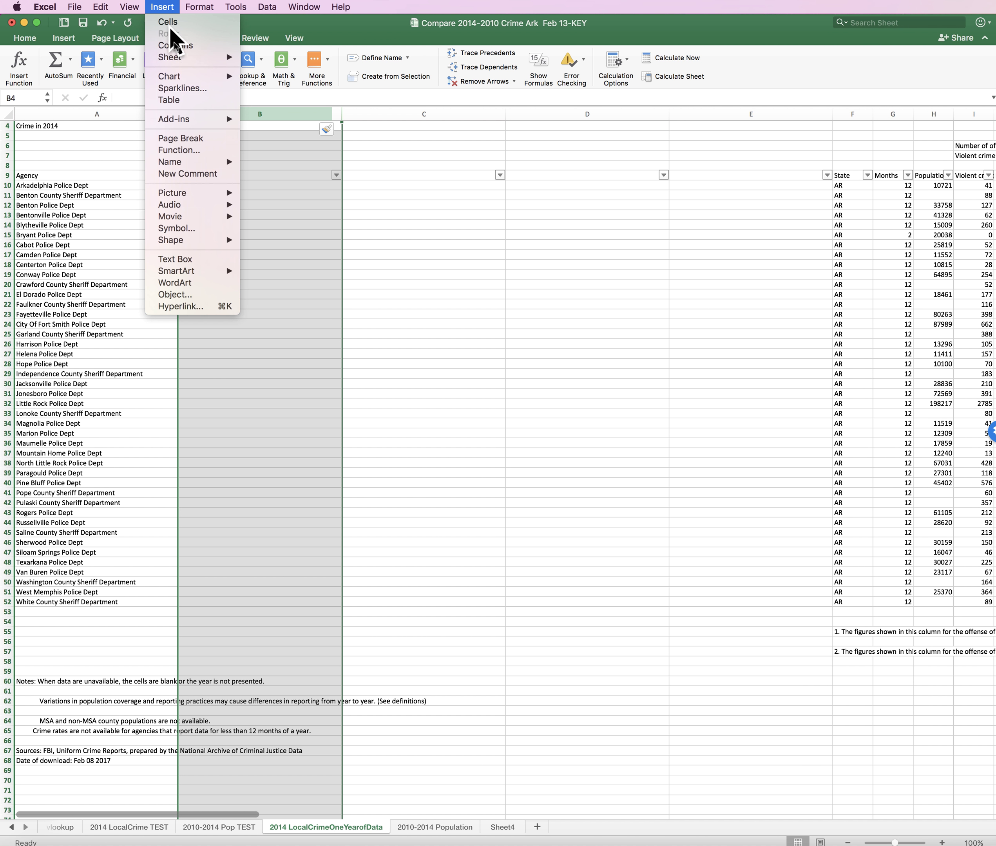
{"action": "left_click", "coordinate": [179, 46]}
- Split the Agency names in A10:A52 into separate columns using Text to Columns, delimited by spaces, with destination $A$10
{"action": "left_click", "coordinate": [67, 188]}
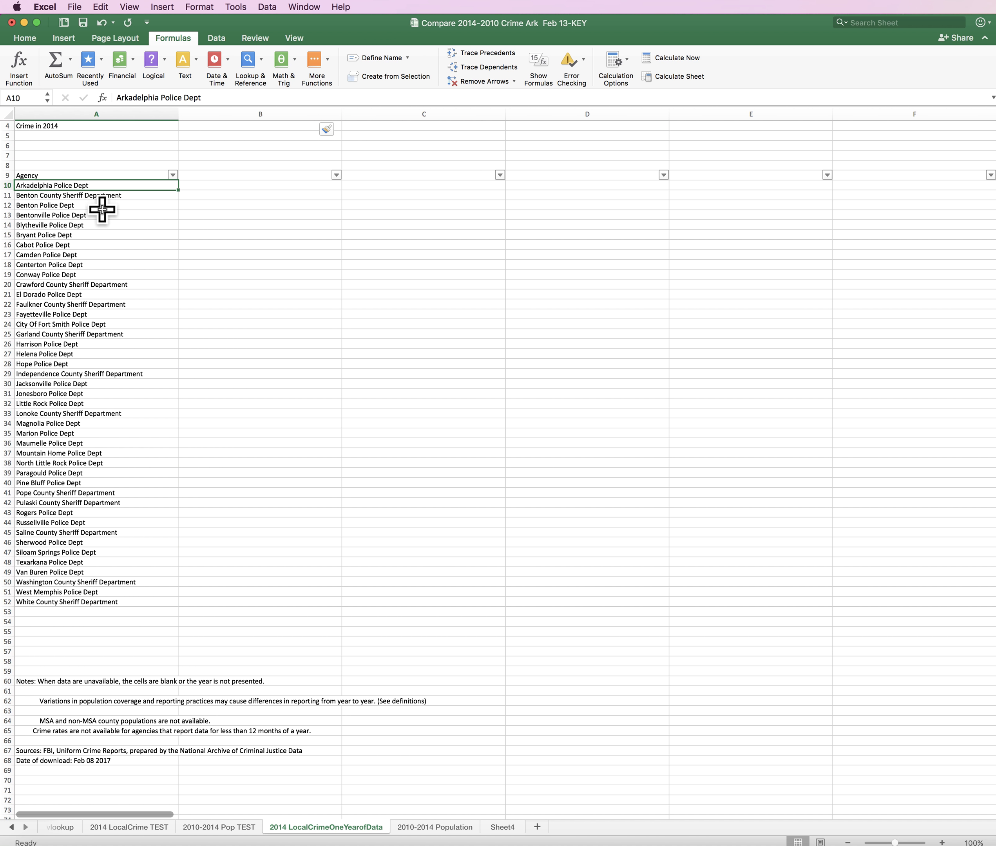
{"action": "key", "text": "super+shift+Down"}
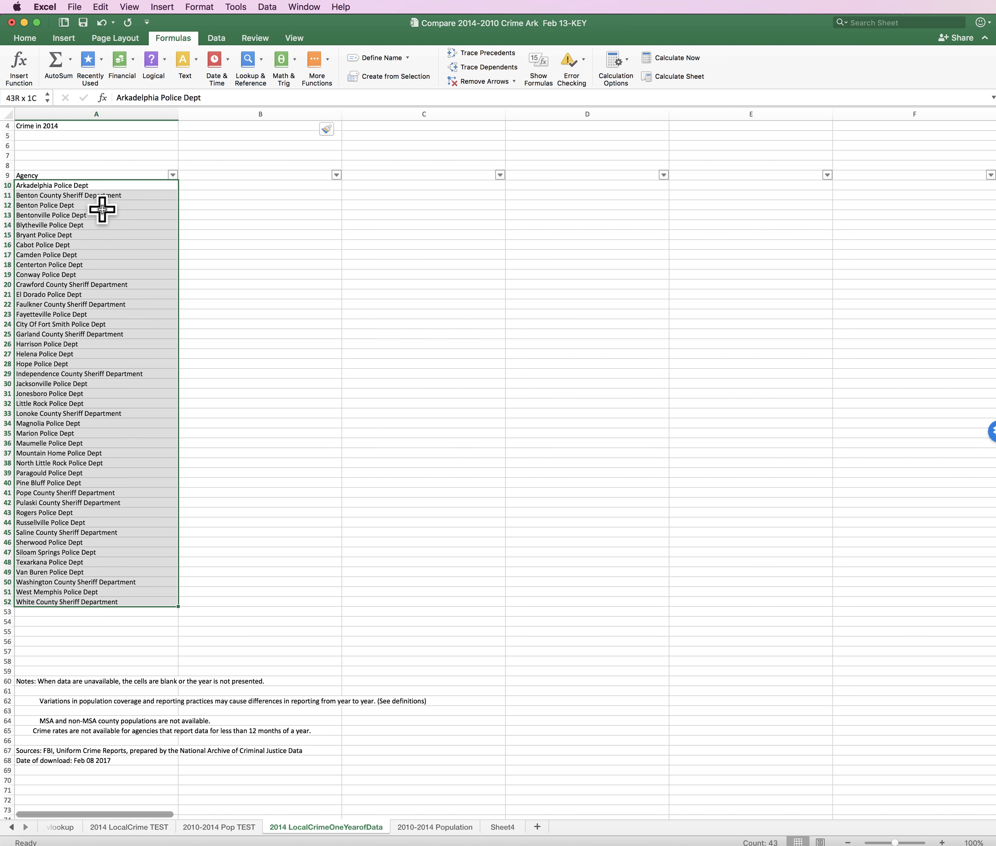
{"action": "left_click", "coordinate": [267, 6]}
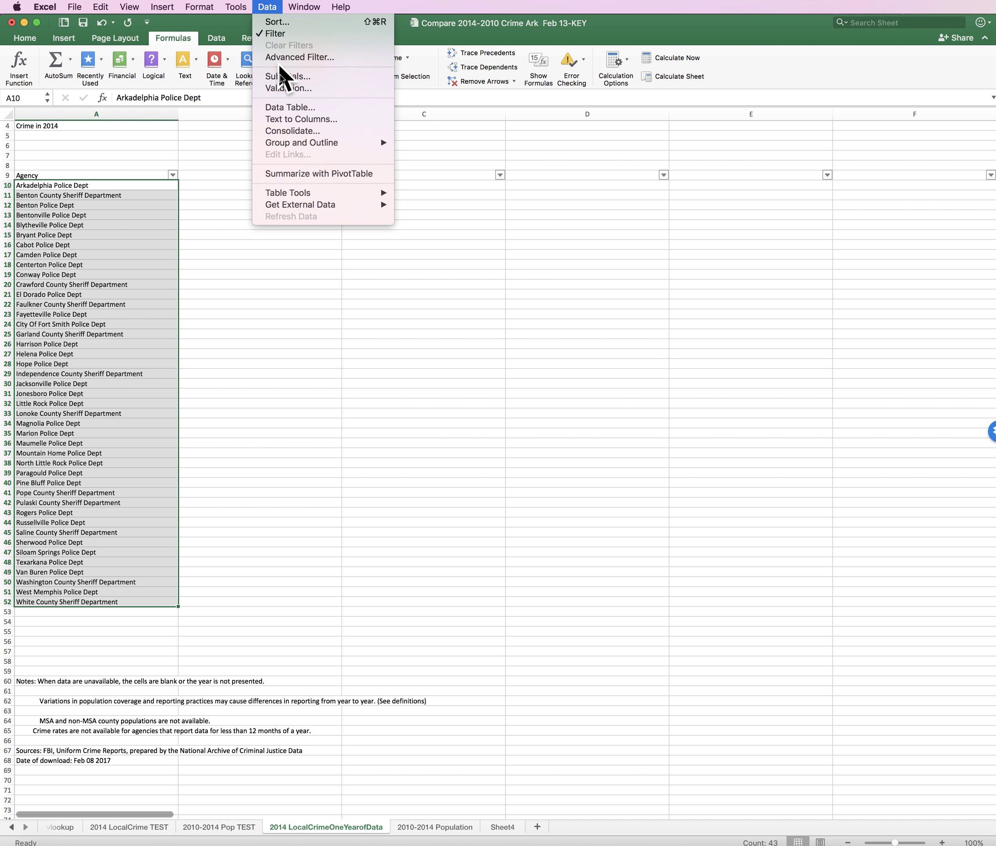
{"action": "left_click", "coordinate": [284, 126]}
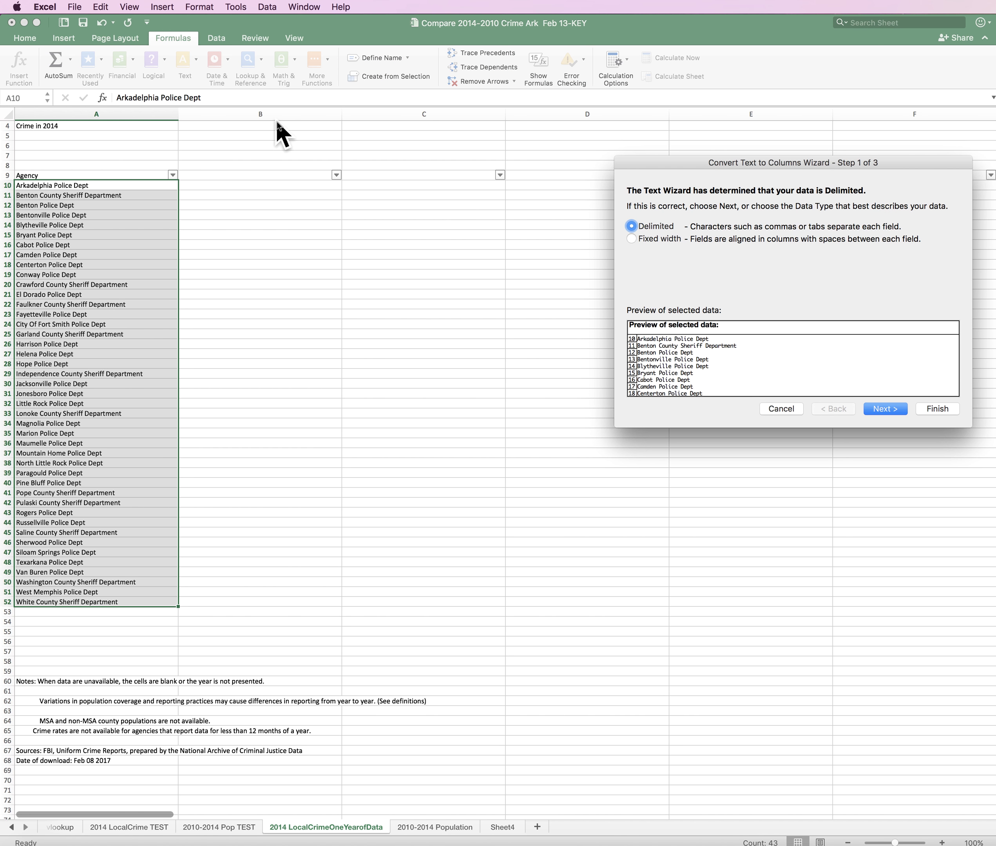
{"action": "left_click_drag", "start_coordinate": [702, 166], "coordinate": [284, 138]}
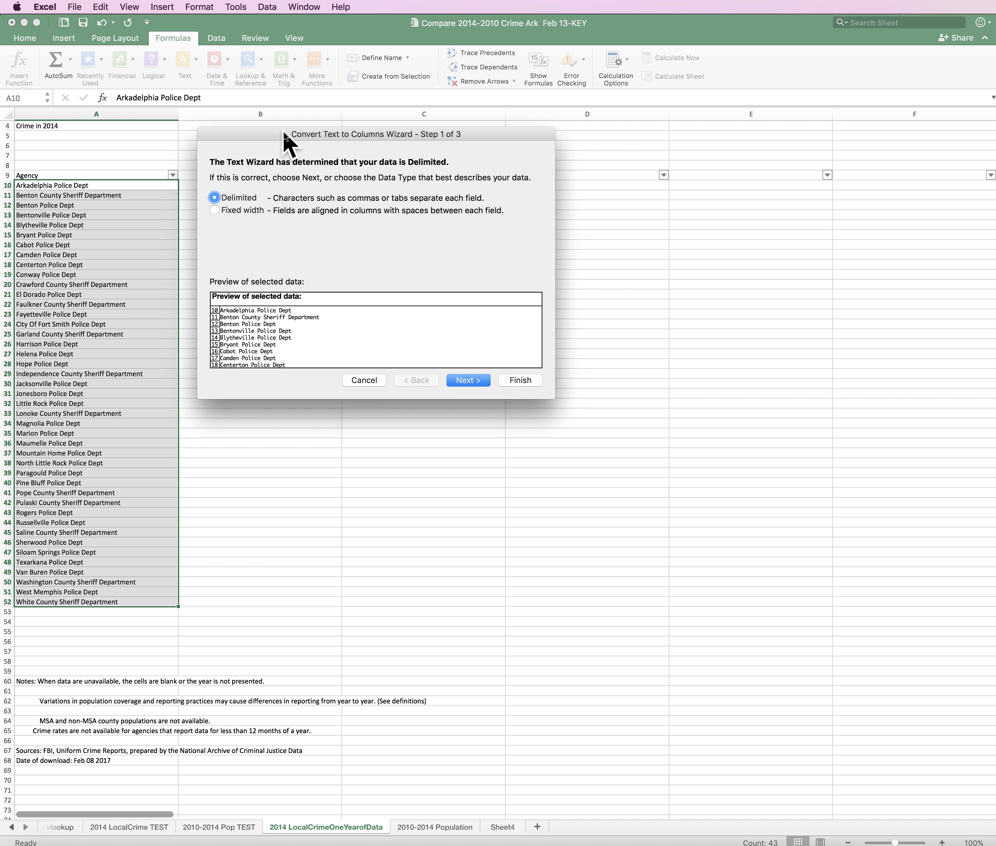
{"action": "left_click", "coordinate": [458, 379]}
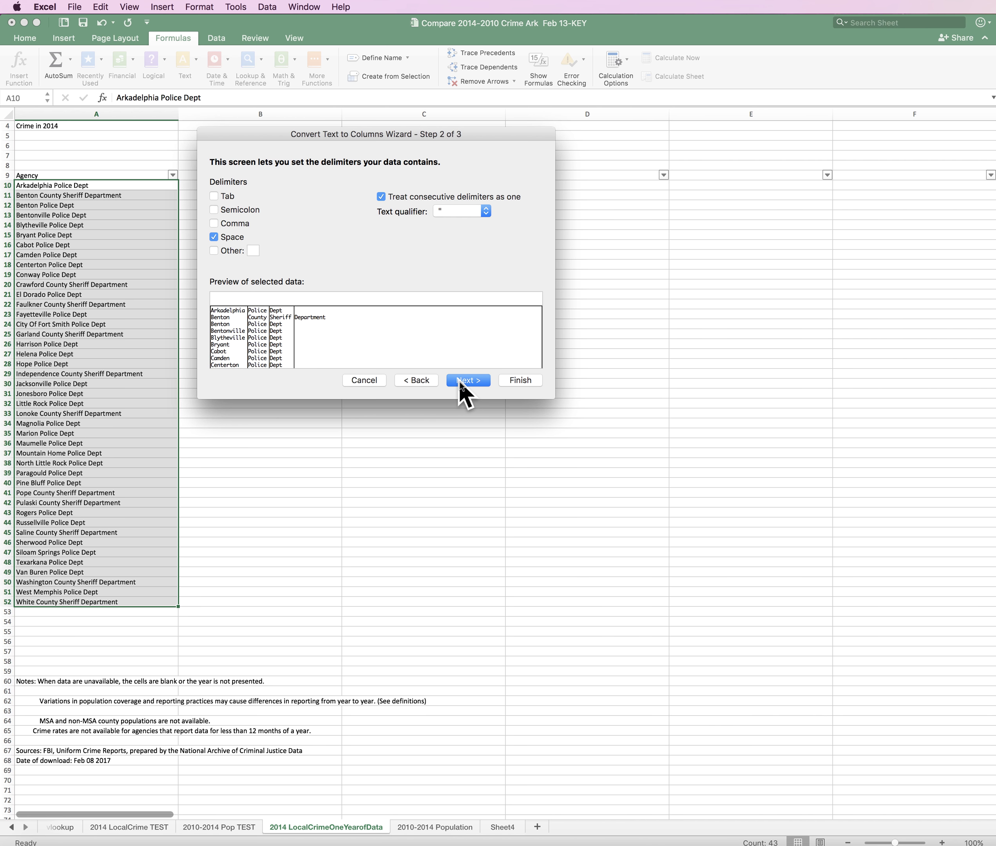
{"action": "left_click", "coordinate": [213, 237]}
{"action": "left_click", "coordinate": [214, 237]}
{"action": "left_click", "coordinate": [469, 379]}
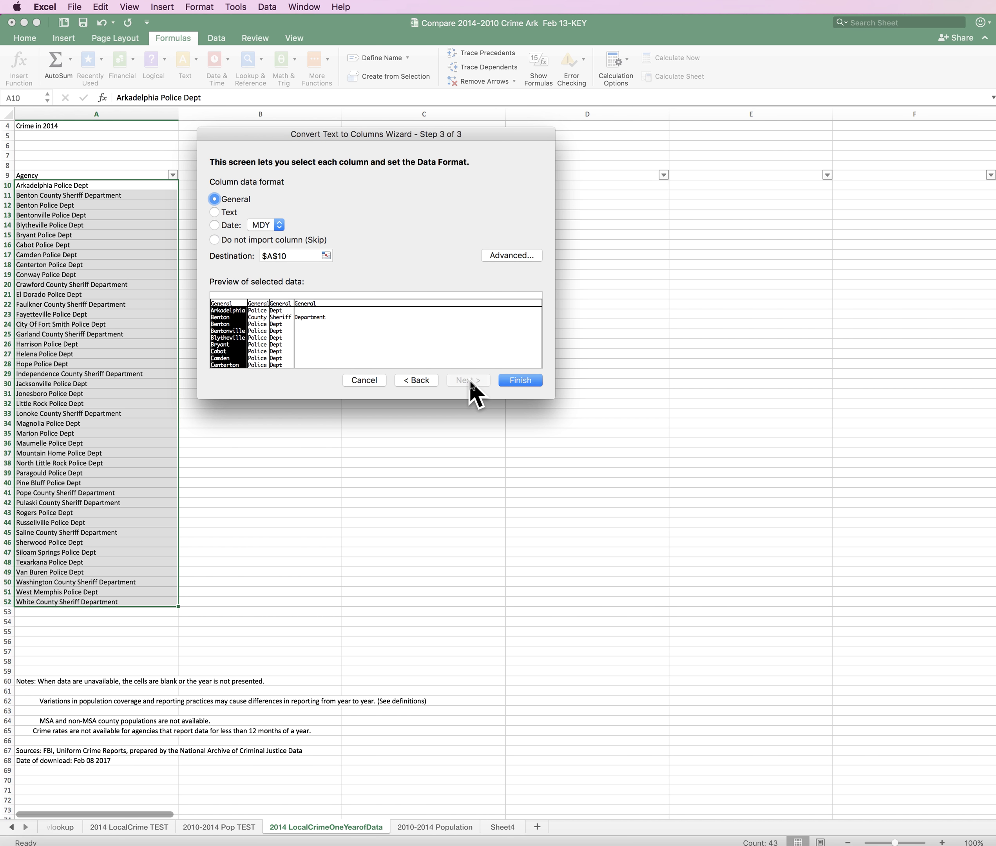
{"action": "left_click", "coordinate": [522, 381]}
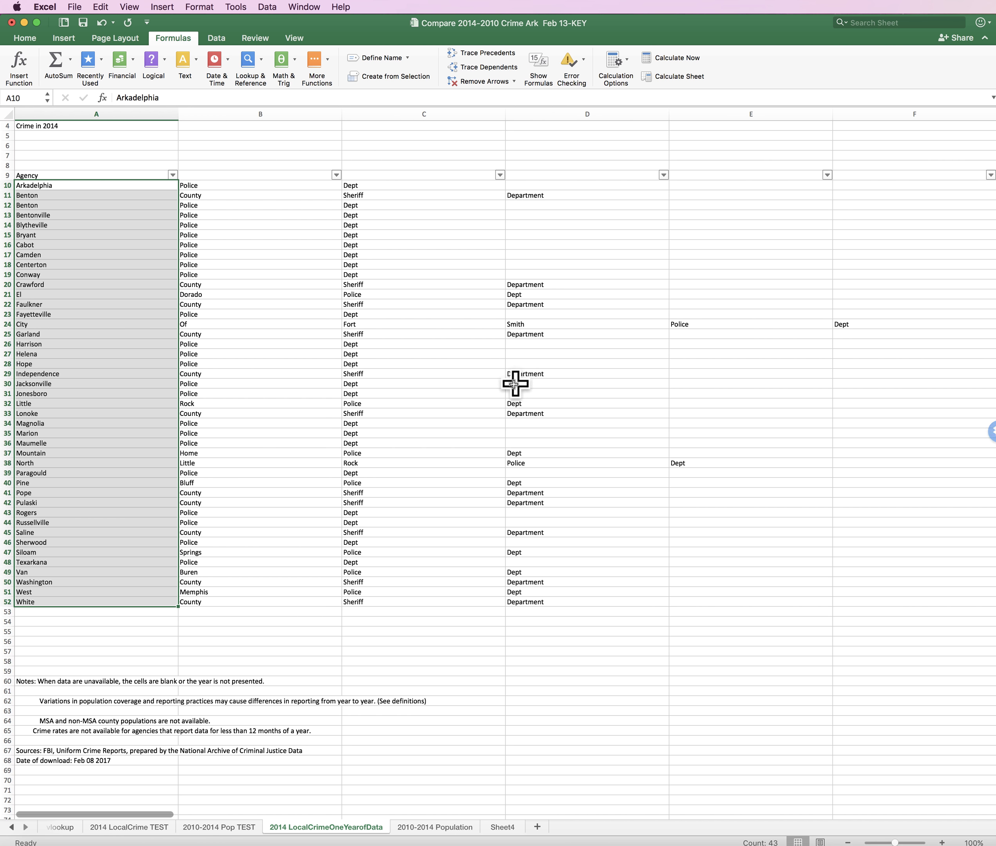
- Rename the Agency header in A9 as COUNTY and label the header in B9 as AGENCY1
{"action": "left_click", "coordinate": [93, 324]}
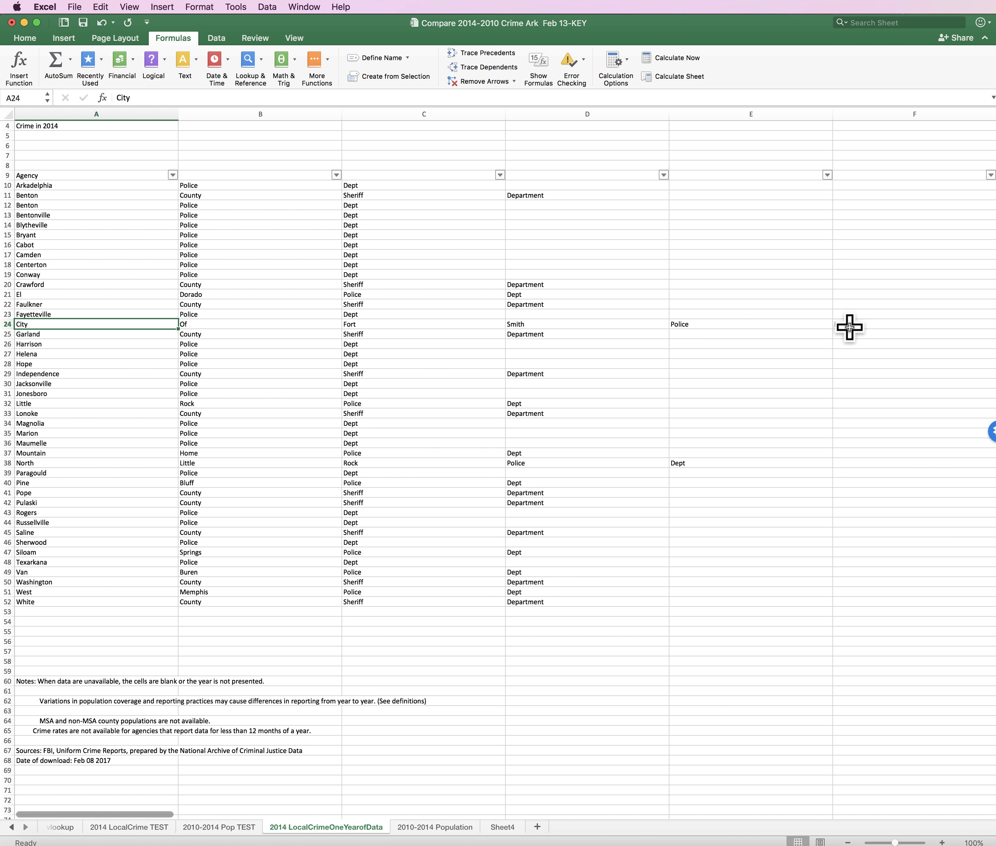
{"action": "scroll", "coordinate": [850, 327], "scroll_direction": "right", "scroll_amount": 5}
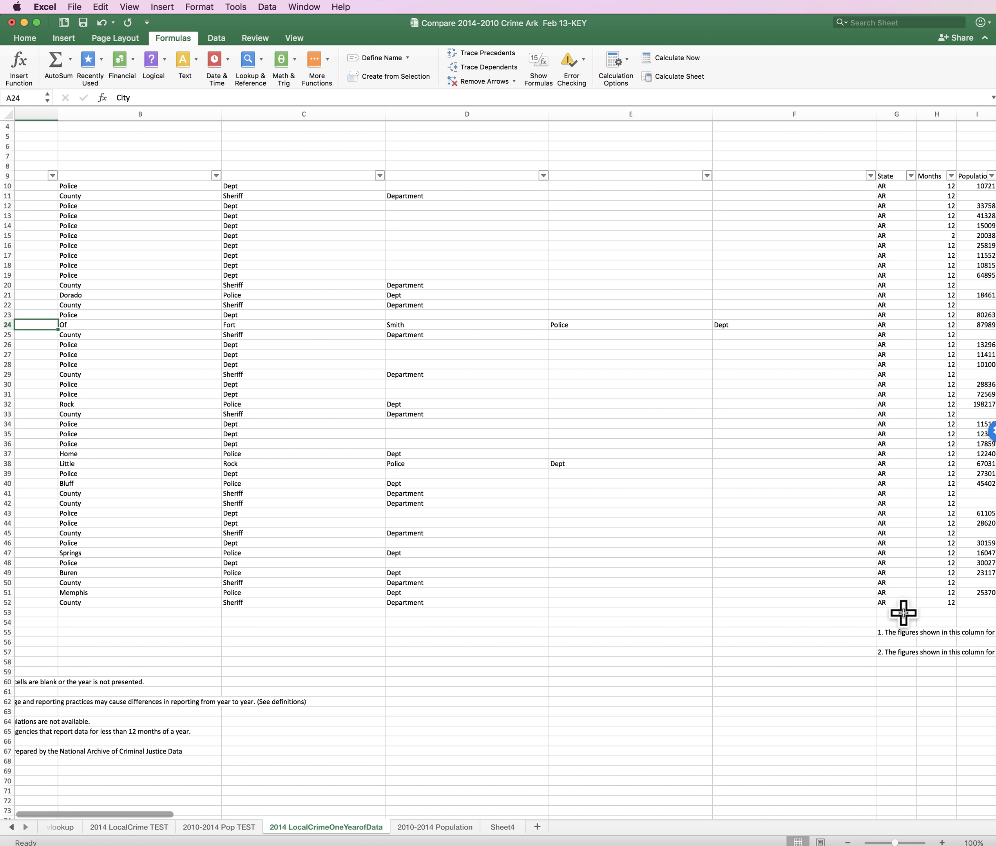
{"action": "scroll", "coordinate": [474, 476], "scroll_direction": "left", "scroll_amount": 5}
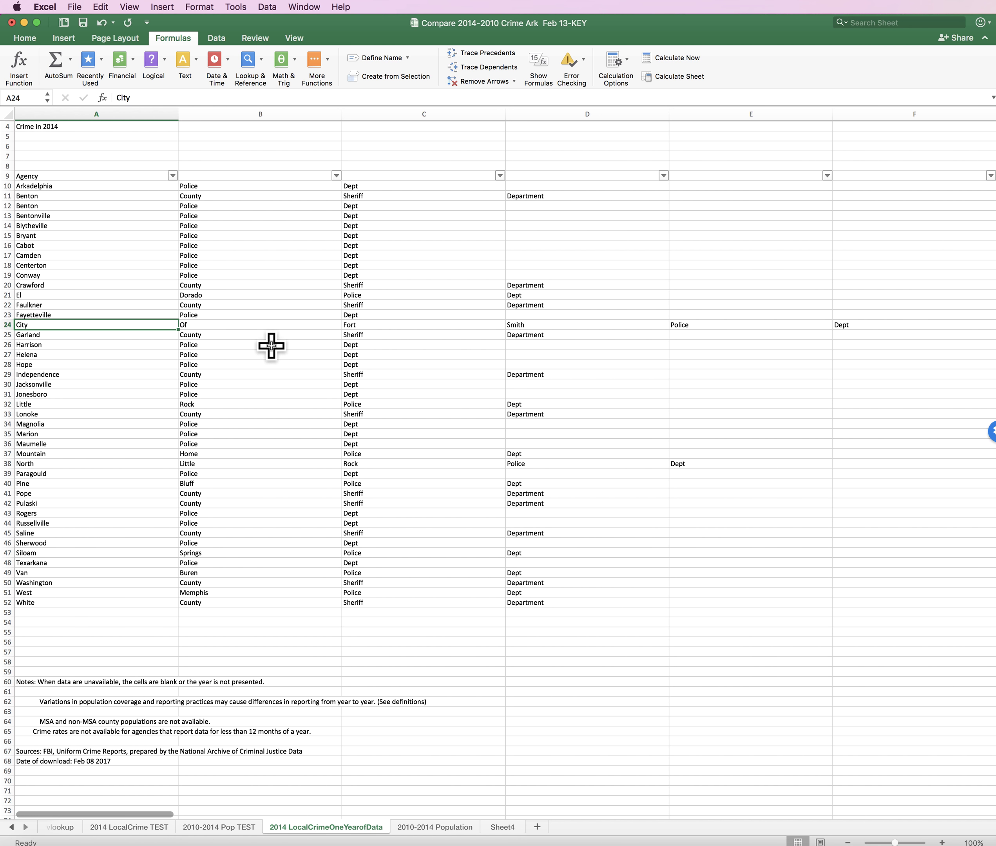
{"action": "scroll", "coordinate": [193, 333], "scroll_direction": "up", "scroll_amount": 3}
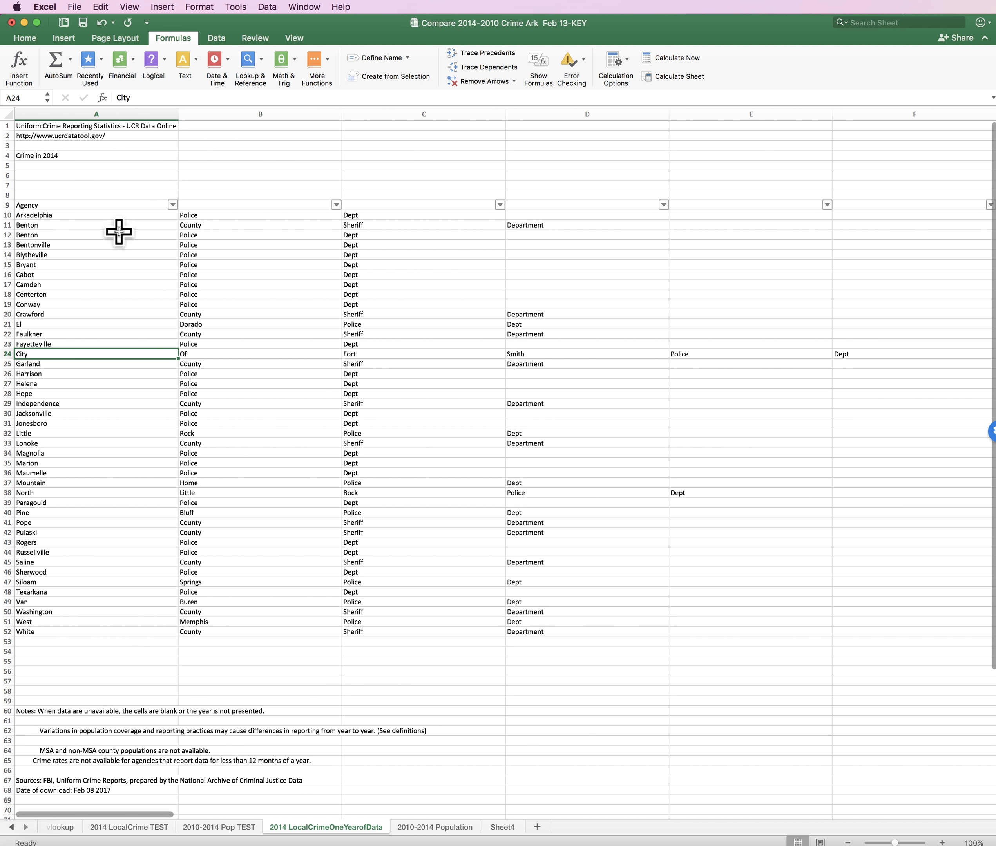
{"action": "left_click", "coordinate": [77, 203]}
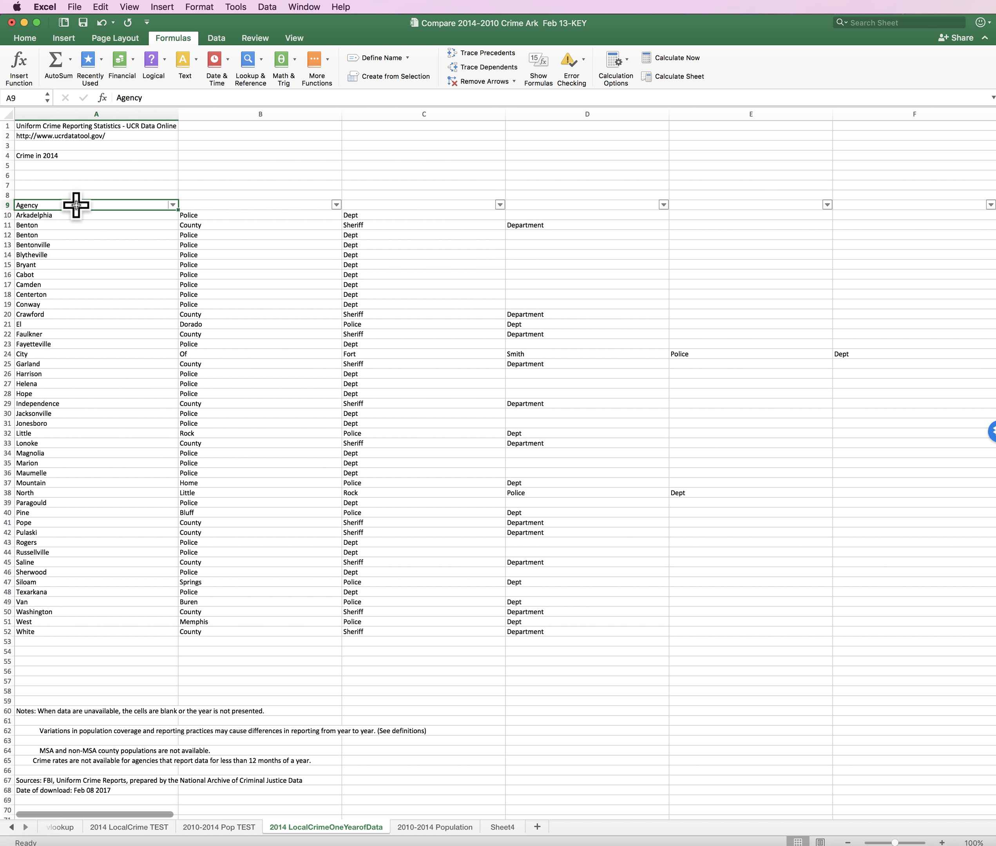
{"action": "type", "text": "C"}
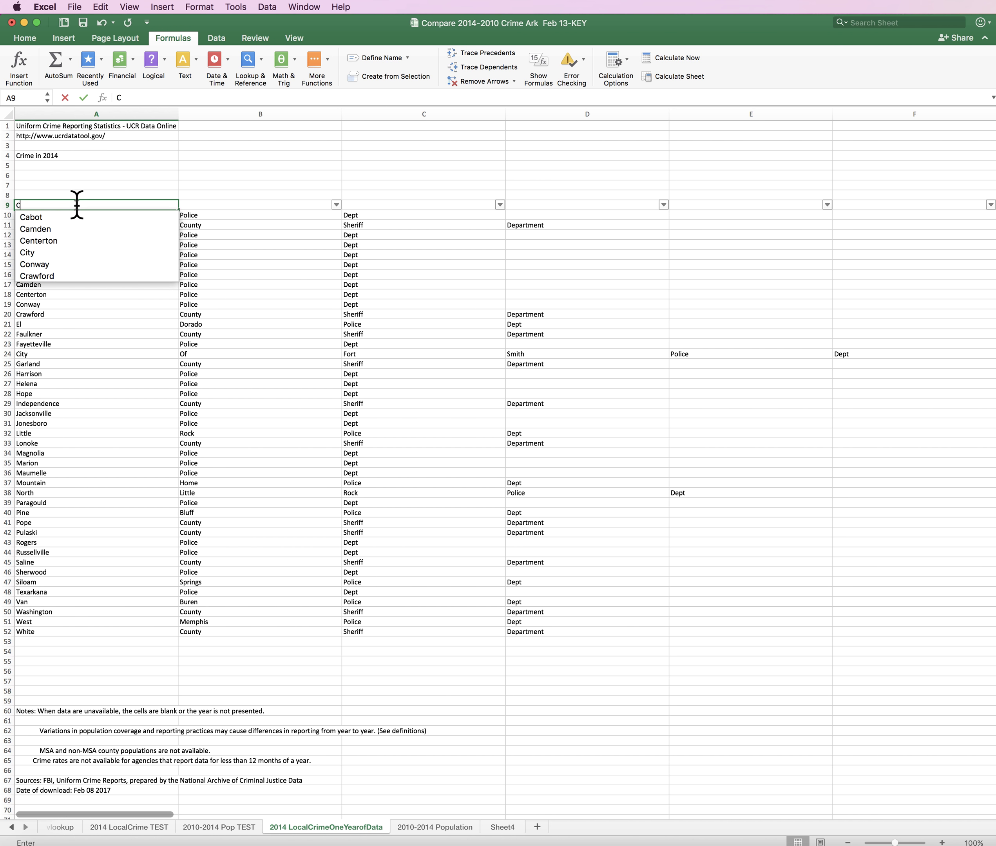
{"action": "type", "text": "OUNTY"}
{"action": "key", "text": "Tab"}
{"action": "type", "text": "AGEN"}
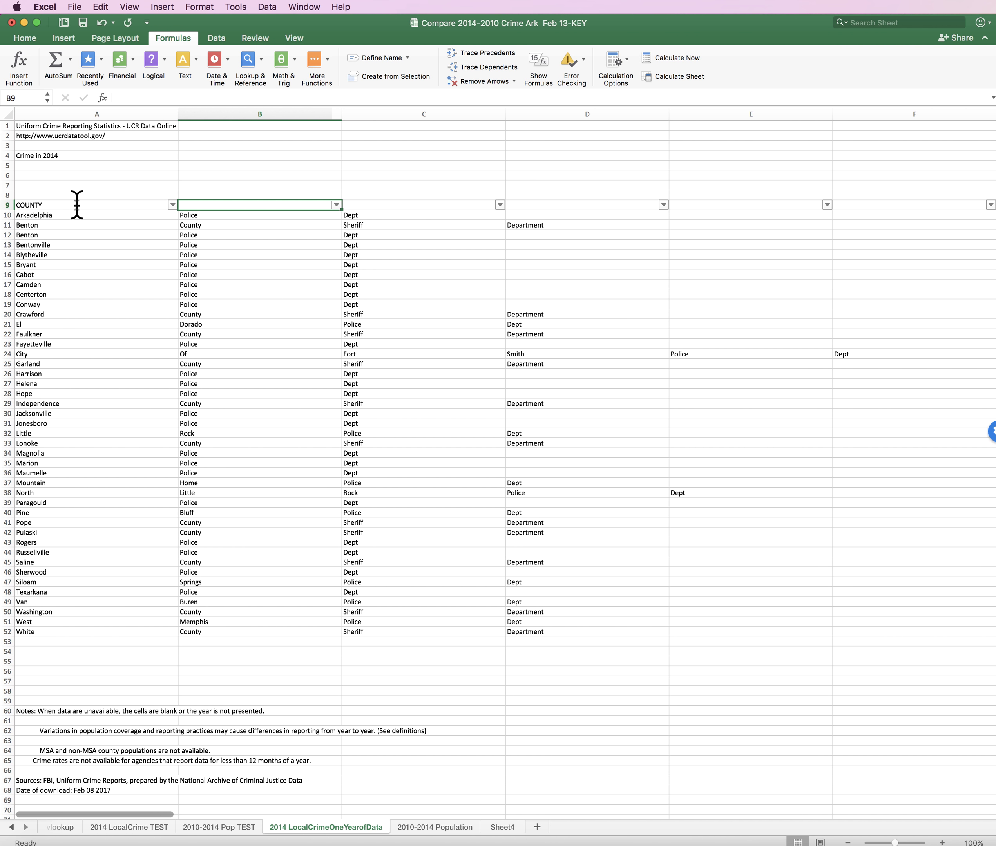
{"action": "type", "text": "CY1"}
{"action": "key", "text": "Tab"}
- Enter the headers AGENCY2, AGENCY3, AGENCY4 and AGENCY5 in cells C9 through F9
{"action": "type", "text": "AG"}
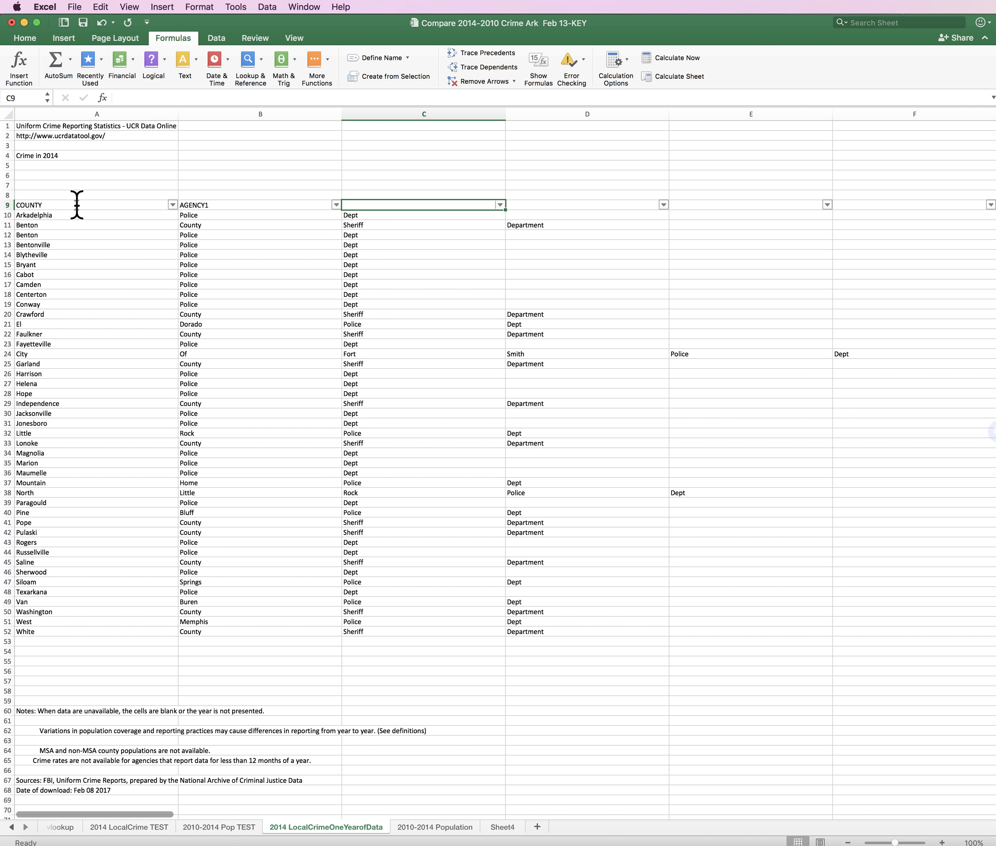
{"action": "key", "text": "Tab"}
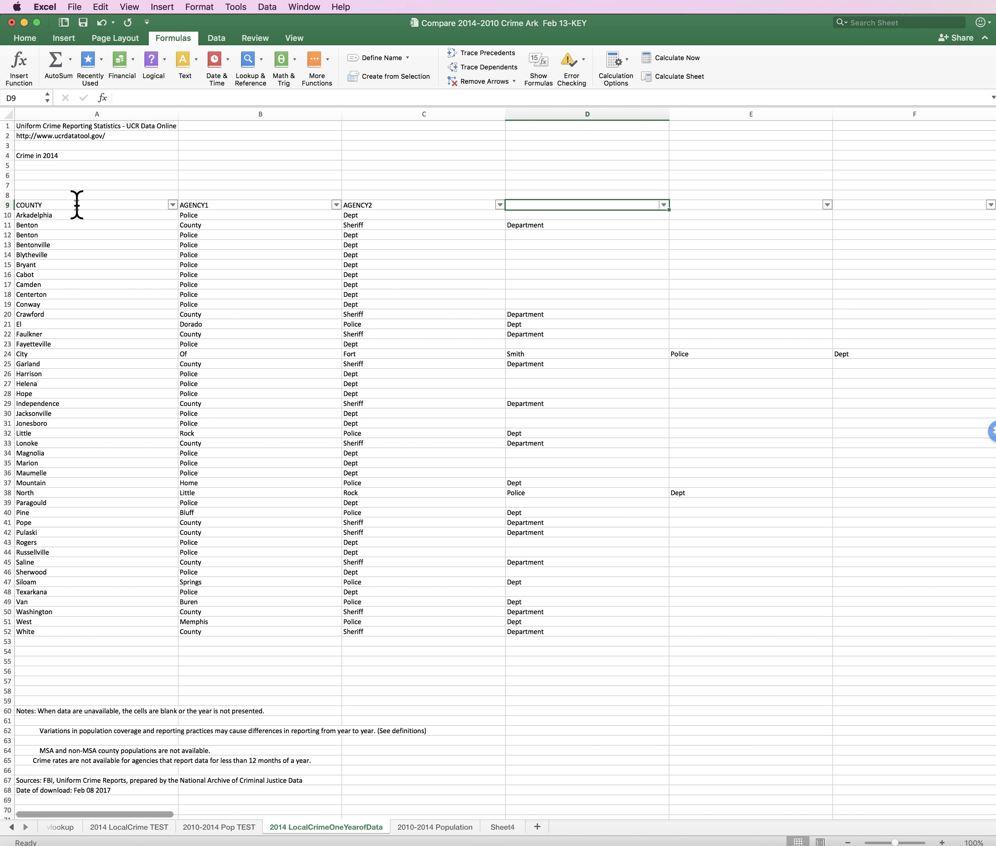
{"action": "type", "text": "AGENCY3"}
{"action": "key", "text": "Tab"}
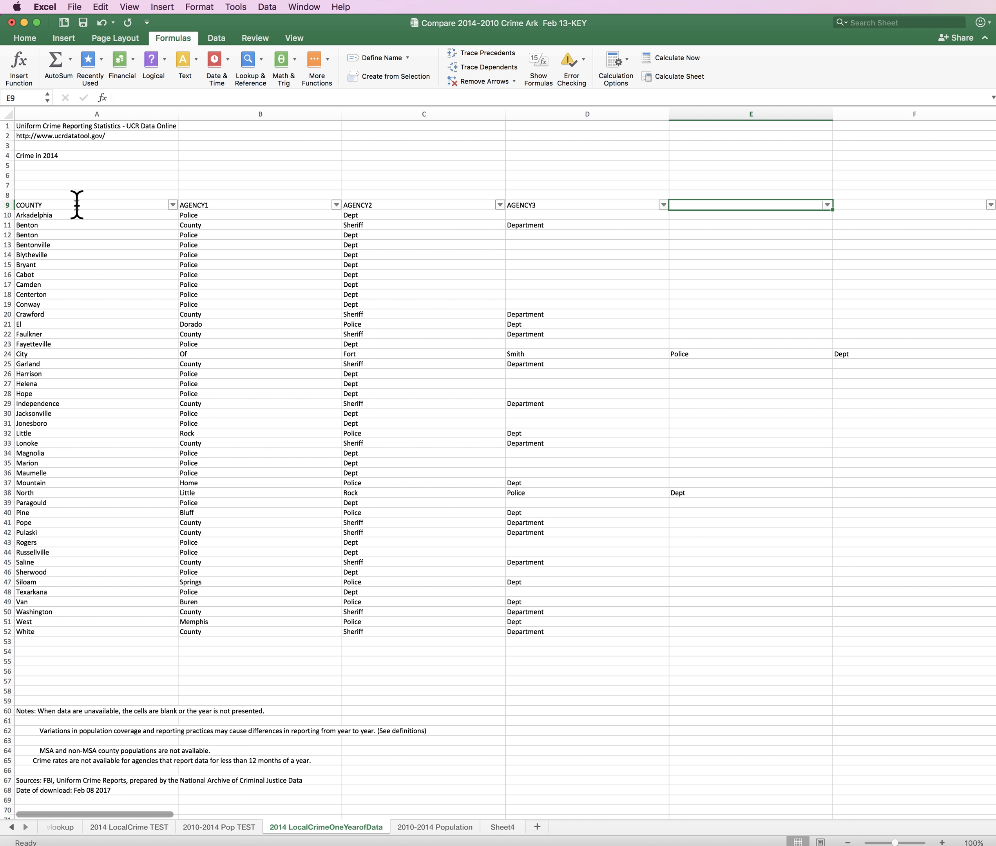
{"action": "type", "text": "AGENCY4"}
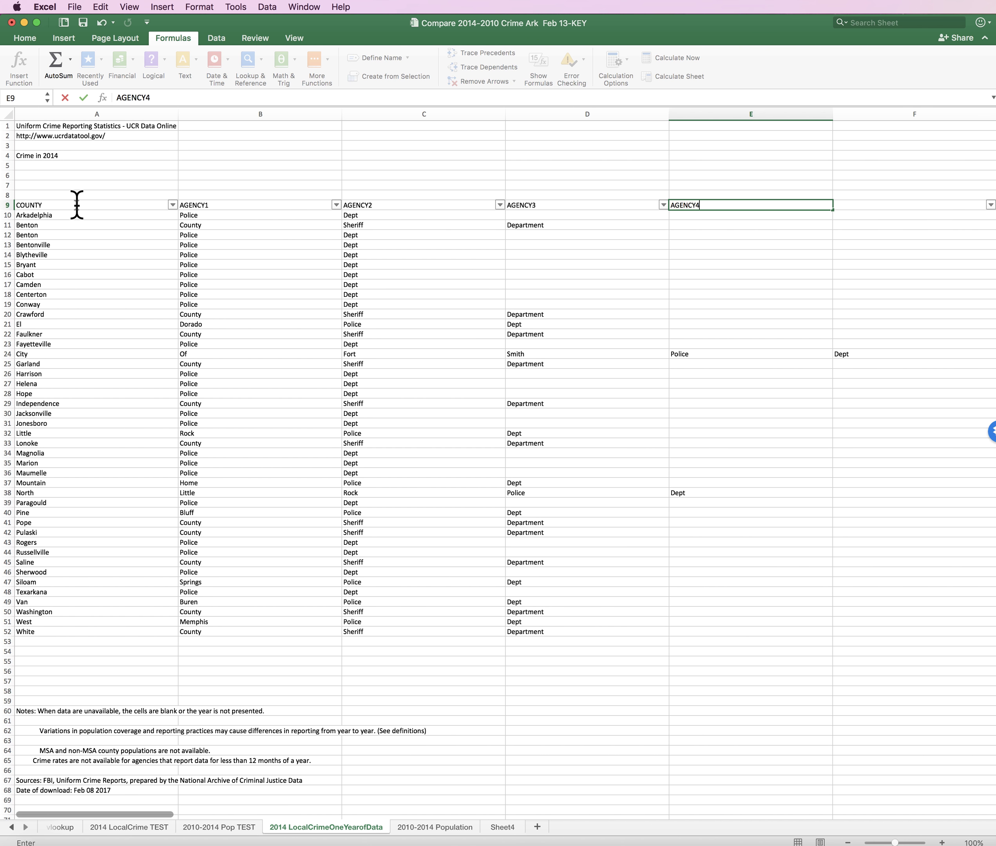
{"action": "key", "text": "Tab"}
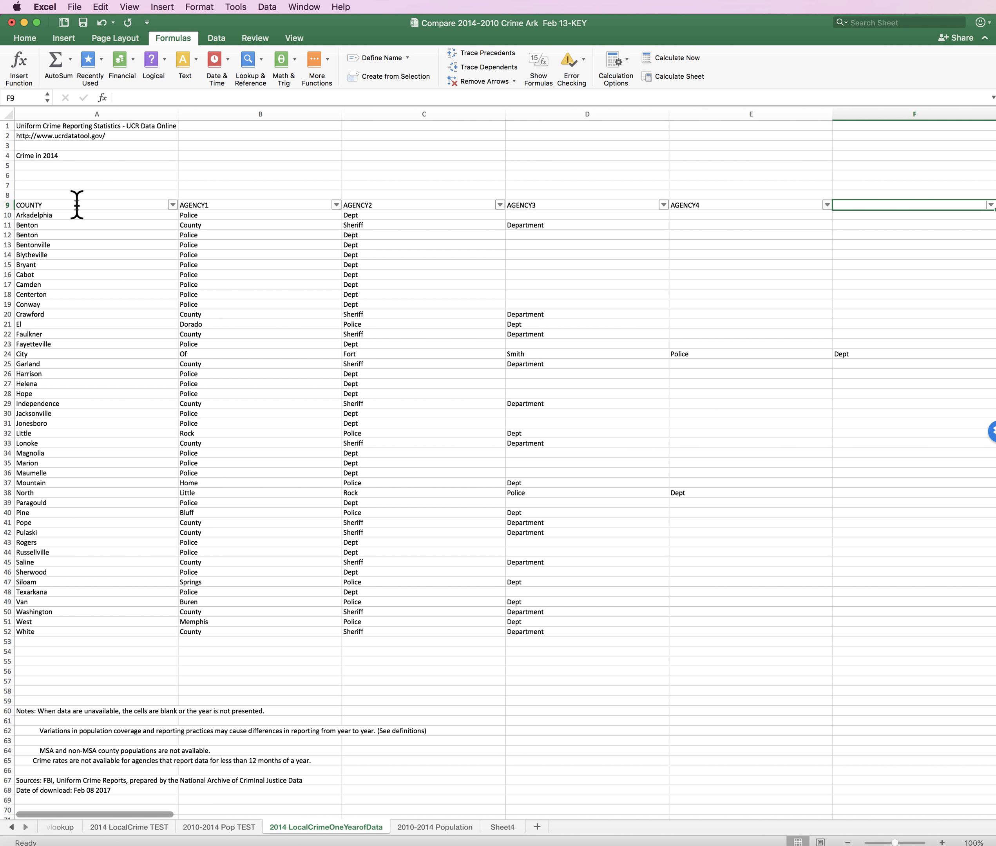
{"action": "type", "text": "AGENCY5"}
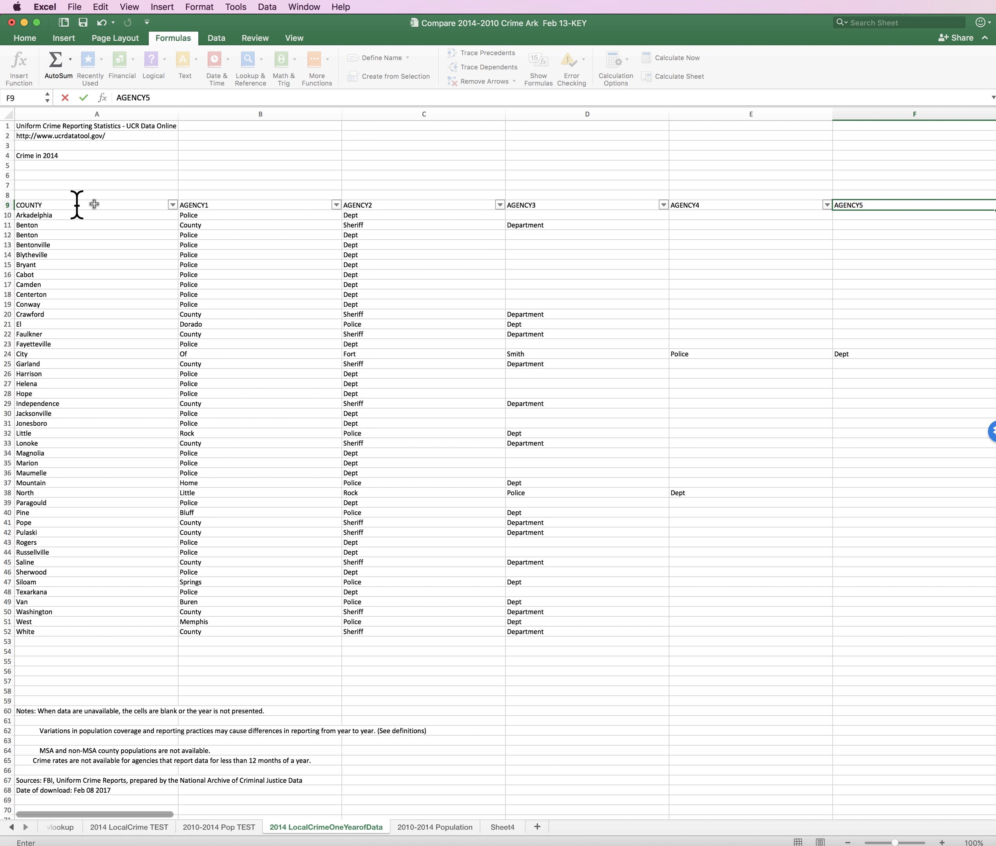
{"action": "scroll", "coordinate": [163, 191], "scroll_direction": "right", "scroll_amount": 1}
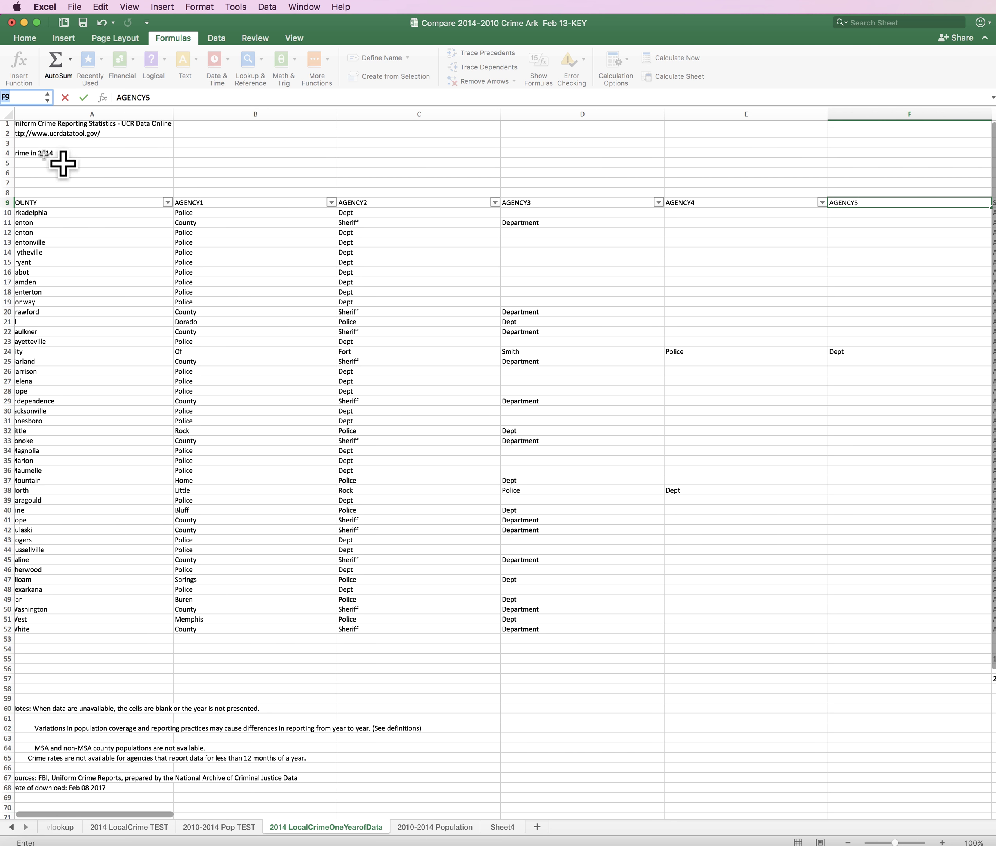
- Narrow all columns of the sheet to one equal width so the Population and crime columns fit in view
{"action": "left_click", "coordinate": [8, 114]}
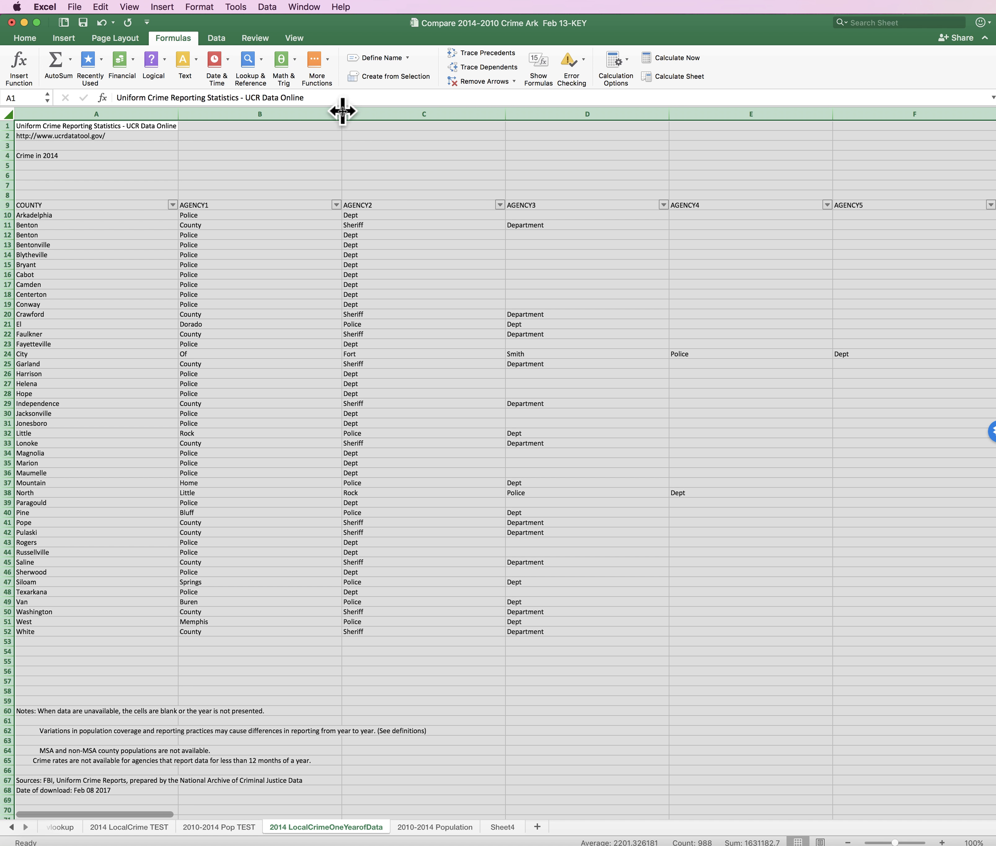
{"action": "left_click_drag", "start_coordinate": [342, 112], "coordinate": [295, 115]}
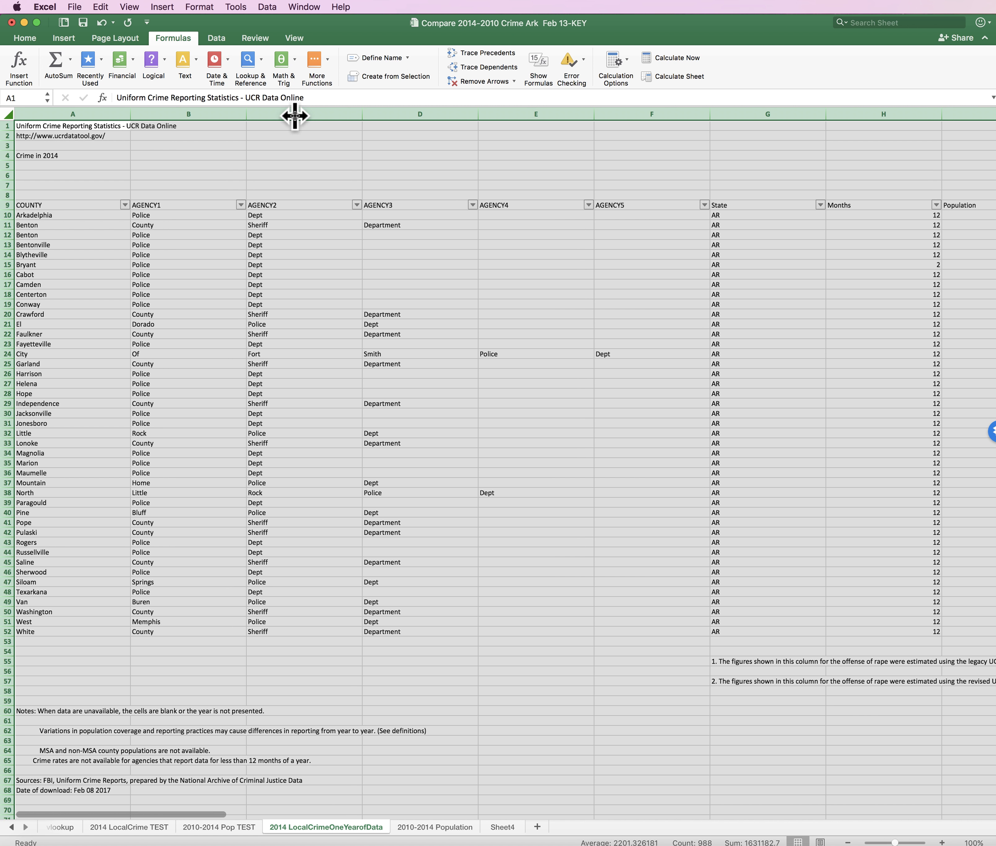
{"action": "left_click_drag", "start_coordinate": [593, 118], "coordinate": [542, 119]}
{"action": "left_click", "coordinate": [331, 313]}
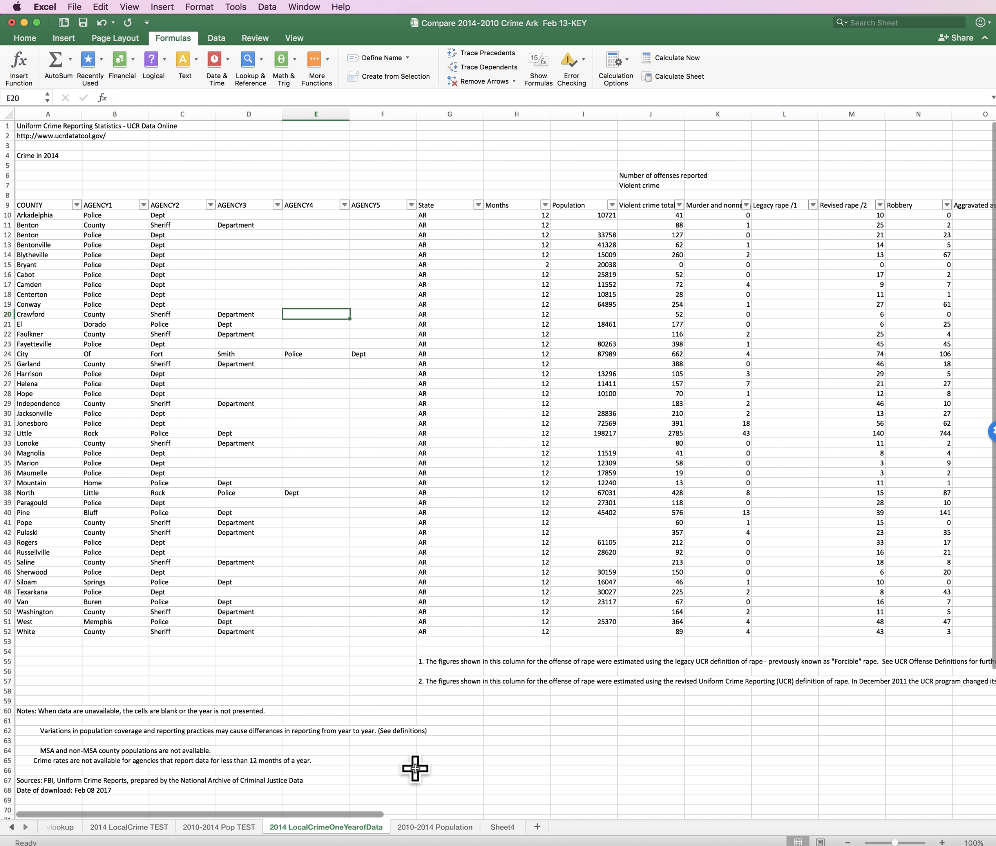
- Filter the Population column to show only rows with blank values
{"action": "left_click", "coordinate": [611, 205]}
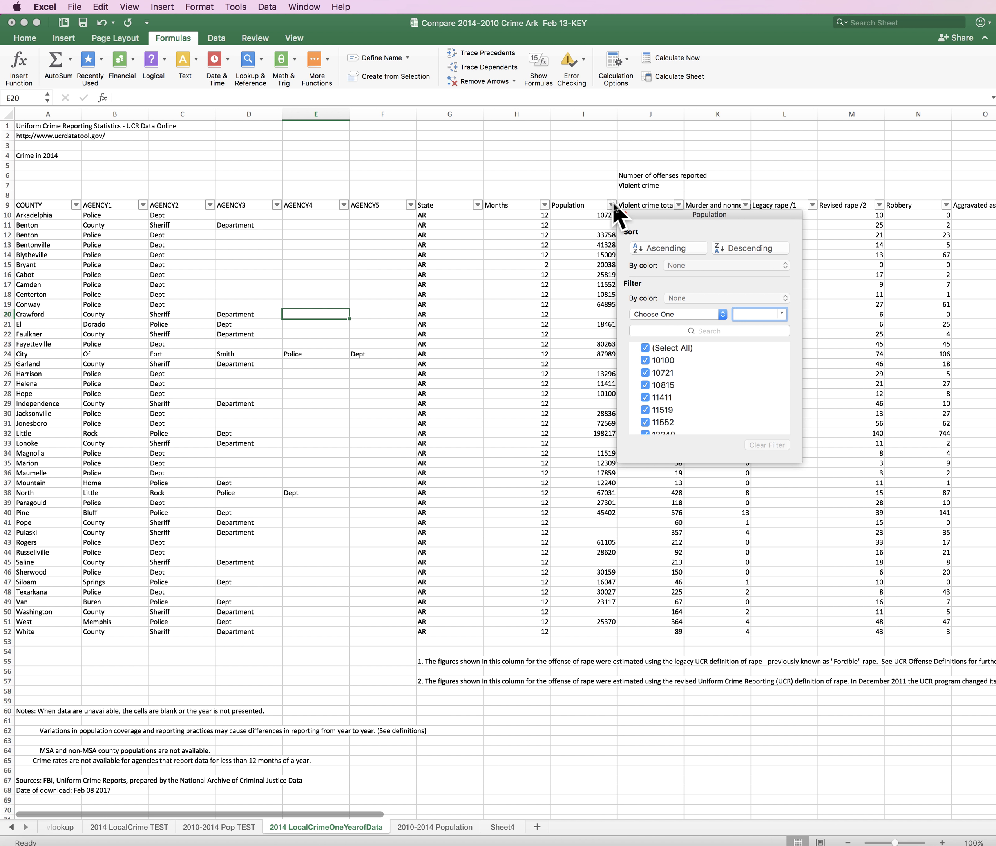
{"action": "left_click", "coordinate": [648, 349]}
{"action": "scroll", "coordinate": [653, 363], "scroll_direction": "down", "scroll_amount": 10}
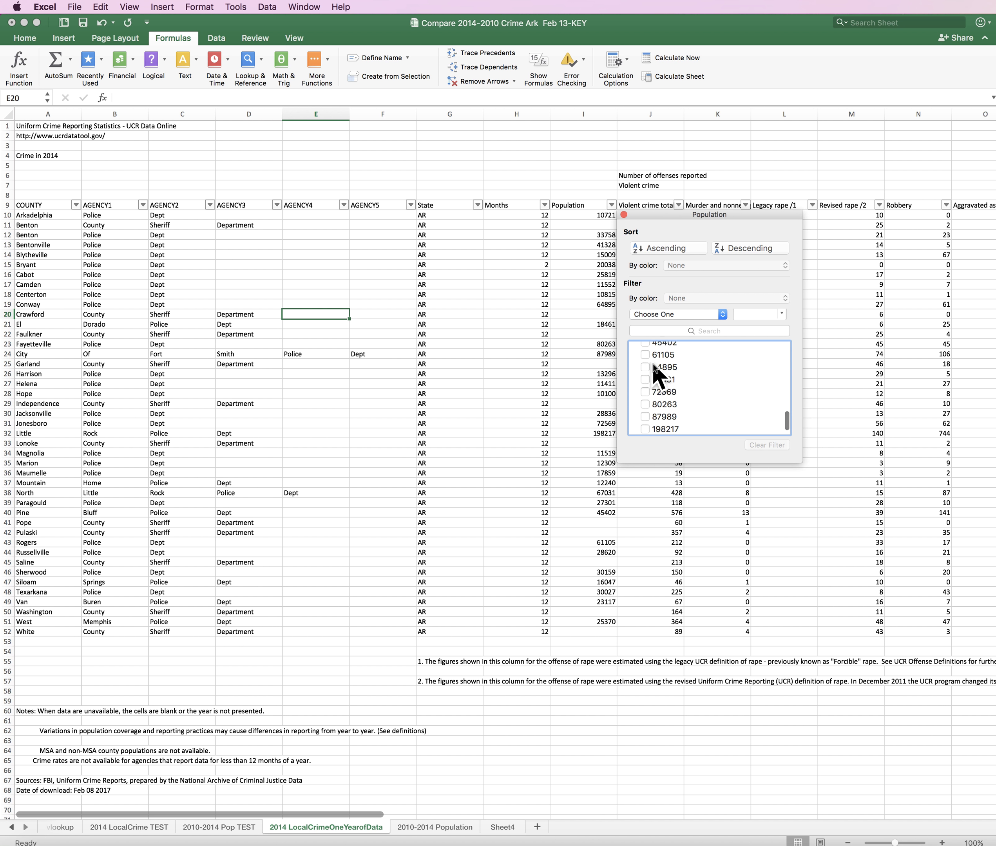
{"action": "scroll", "coordinate": [652, 365], "scroll_direction": "down", "scroll_amount": 2}
{"action": "left_click", "coordinate": [644, 428]}
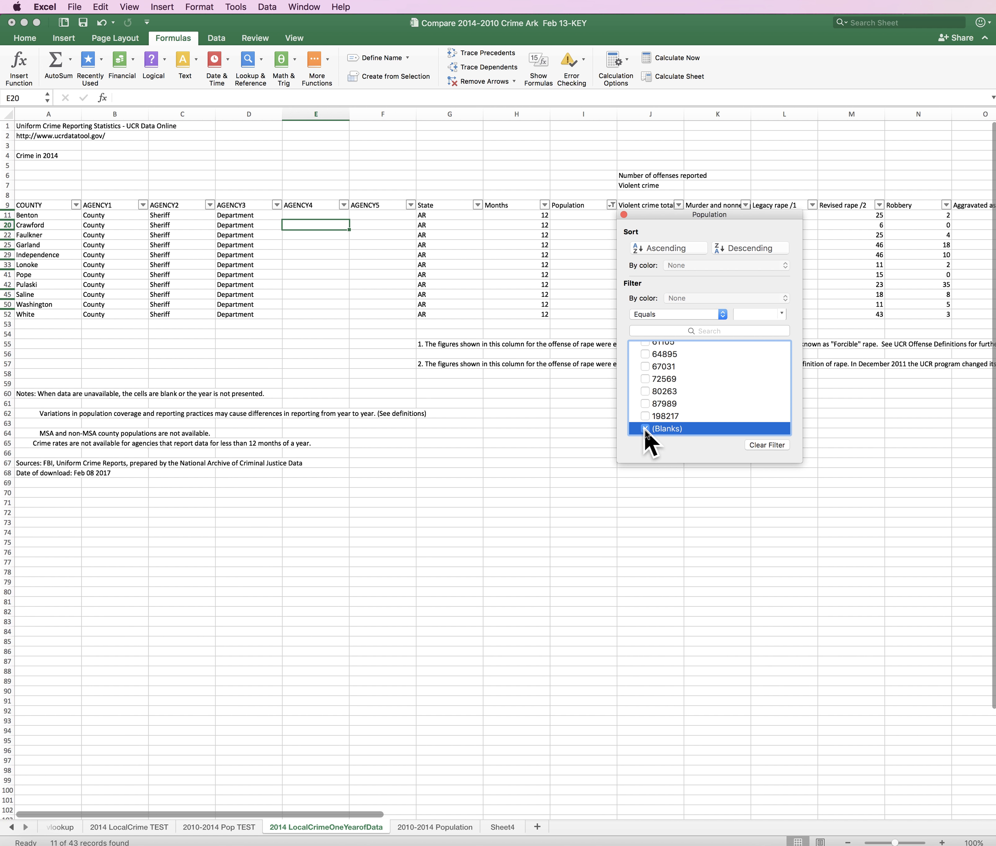
{"action": "left_click", "coordinate": [623, 214]}
- Start a VLOOKUP formula in Benton's Population cell I11 with A11 as the lookup value
{"action": "left_click", "coordinate": [582, 216]}
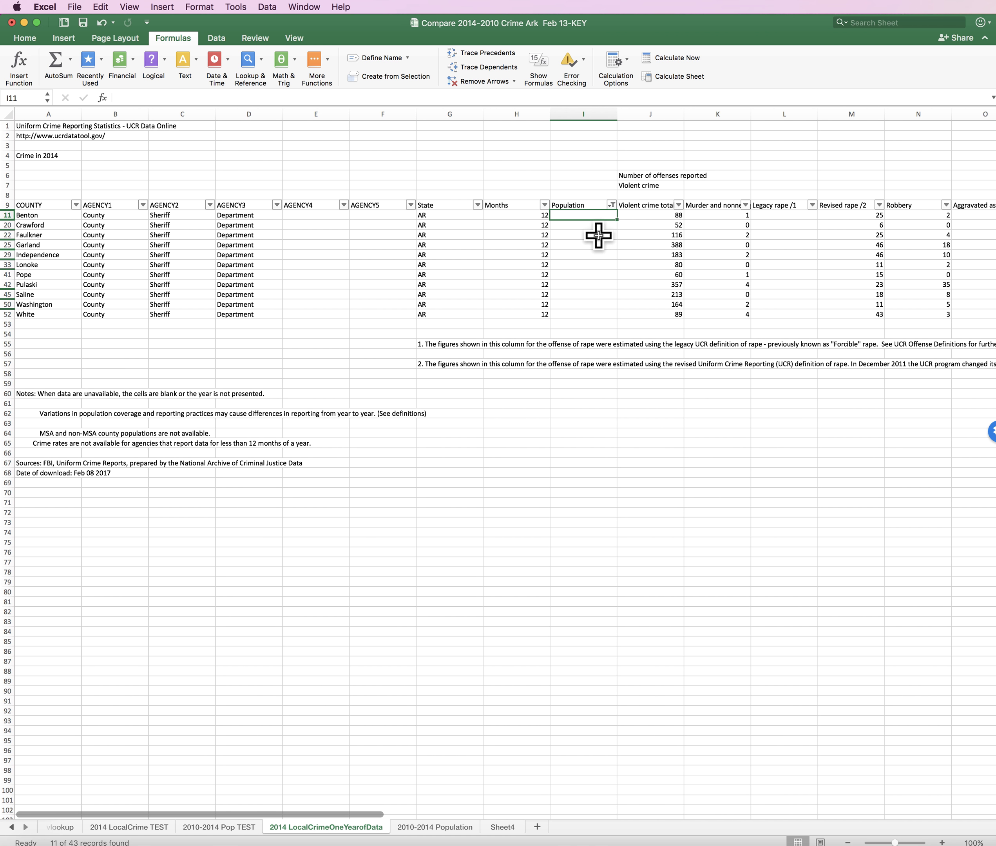
{"action": "left_click", "coordinate": [441, 828]}
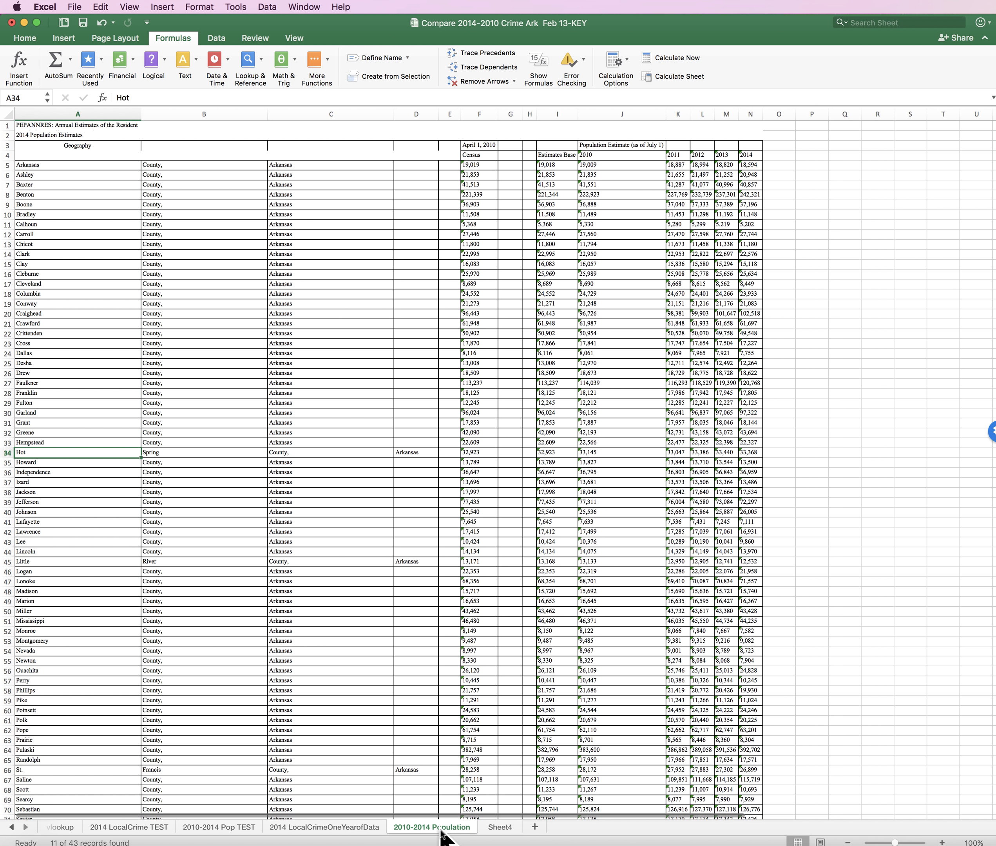
{"action": "left_click", "coordinate": [328, 828]}
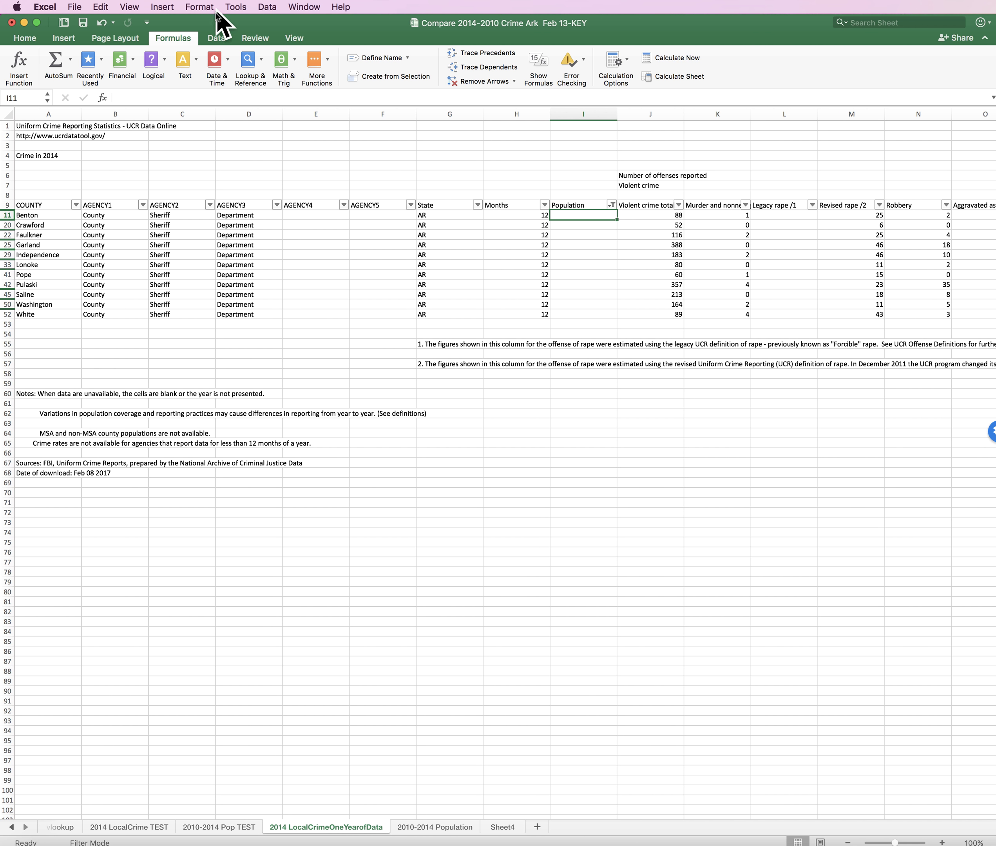
{"action": "left_click", "coordinate": [26, 38]}
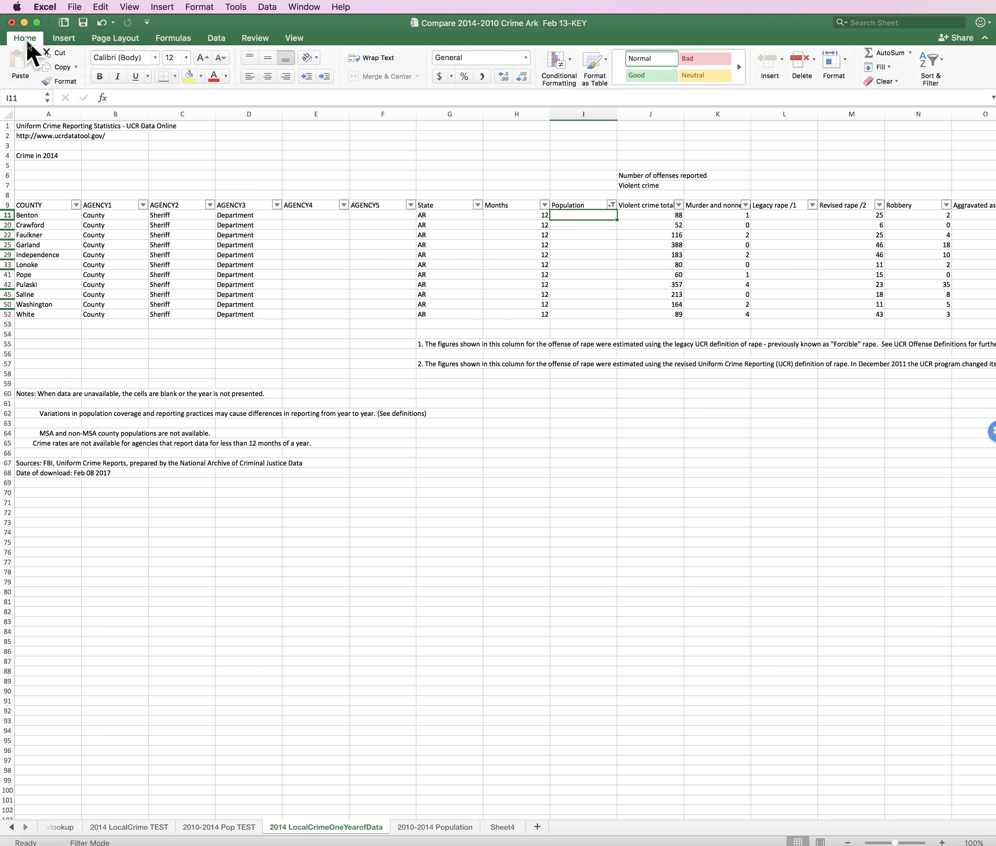
{"action": "left_click", "coordinate": [171, 39]}
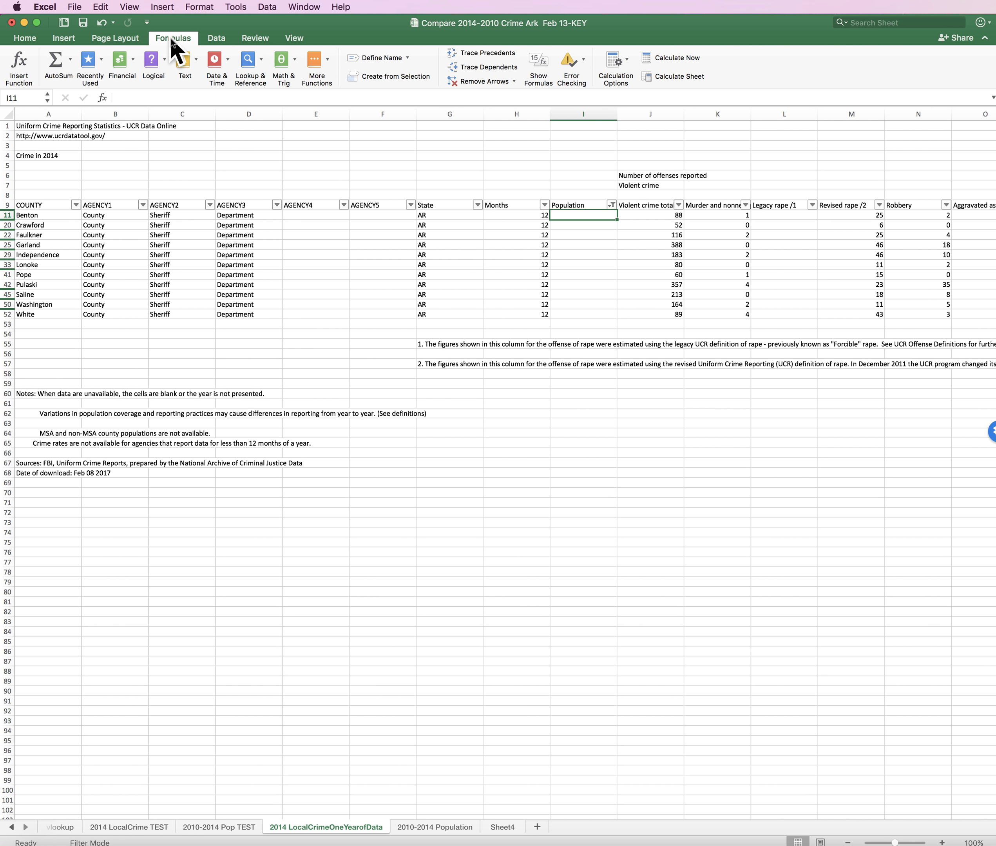
{"action": "left_click", "coordinate": [260, 55]}
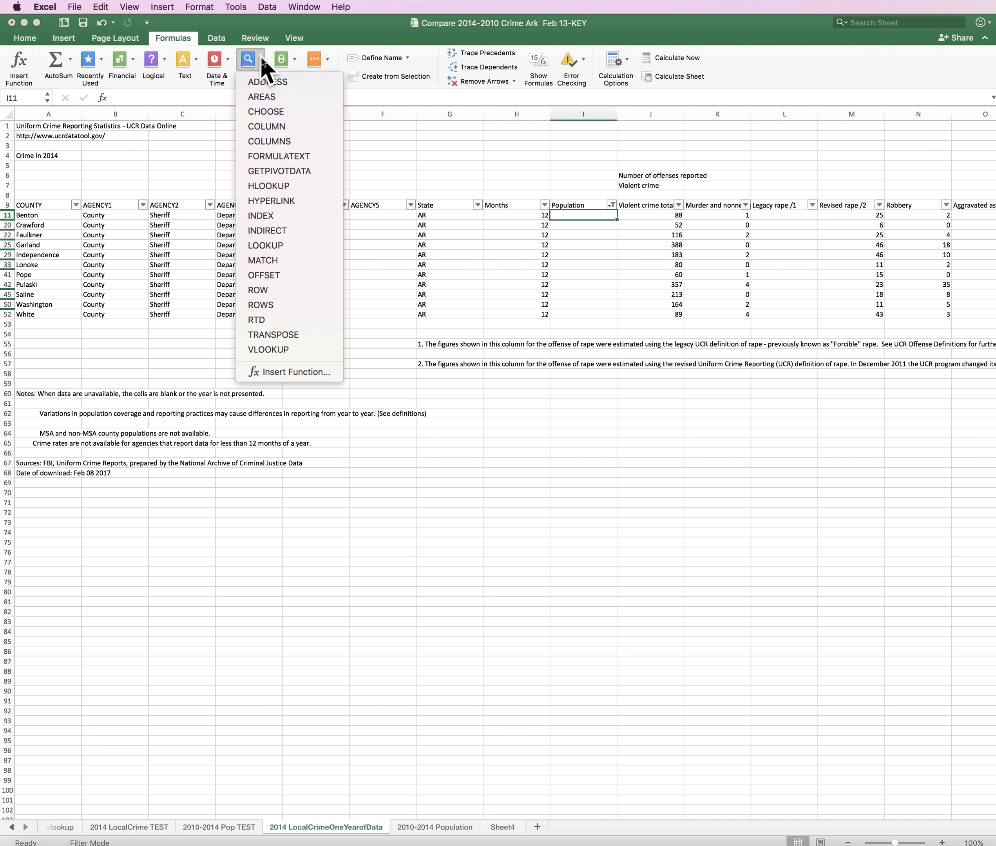
{"action": "left_click", "coordinate": [270, 349]}
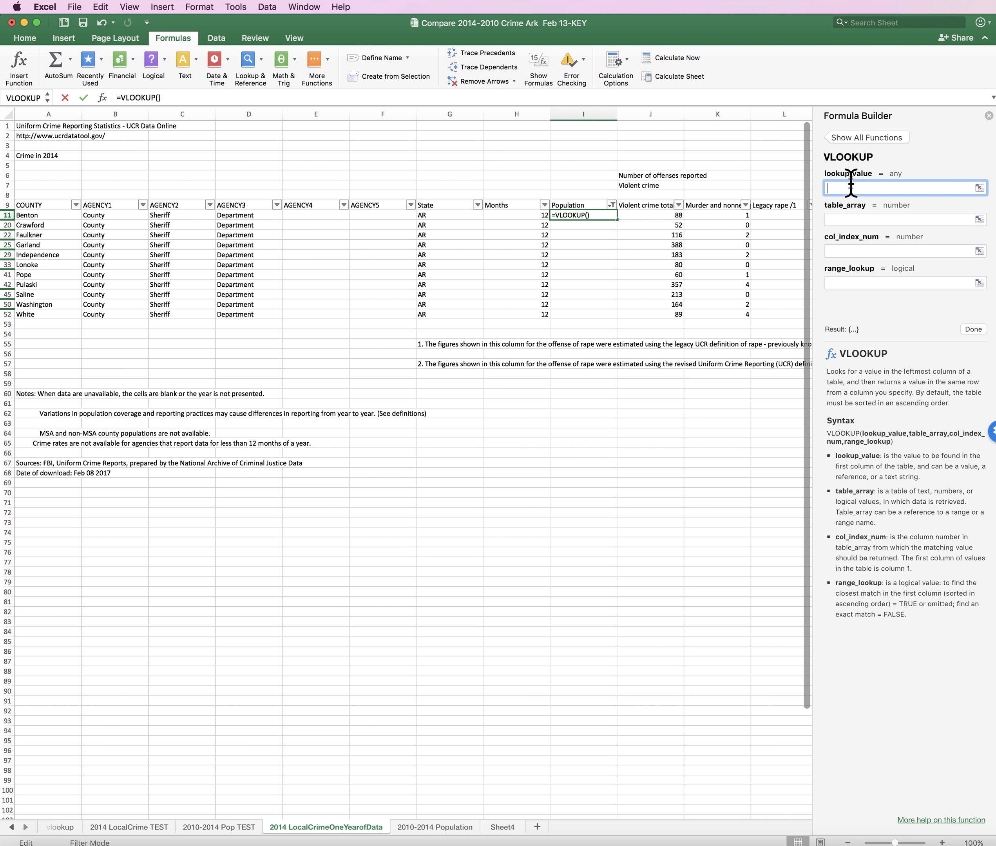
{"action": "left_click", "coordinate": [28, 215]}
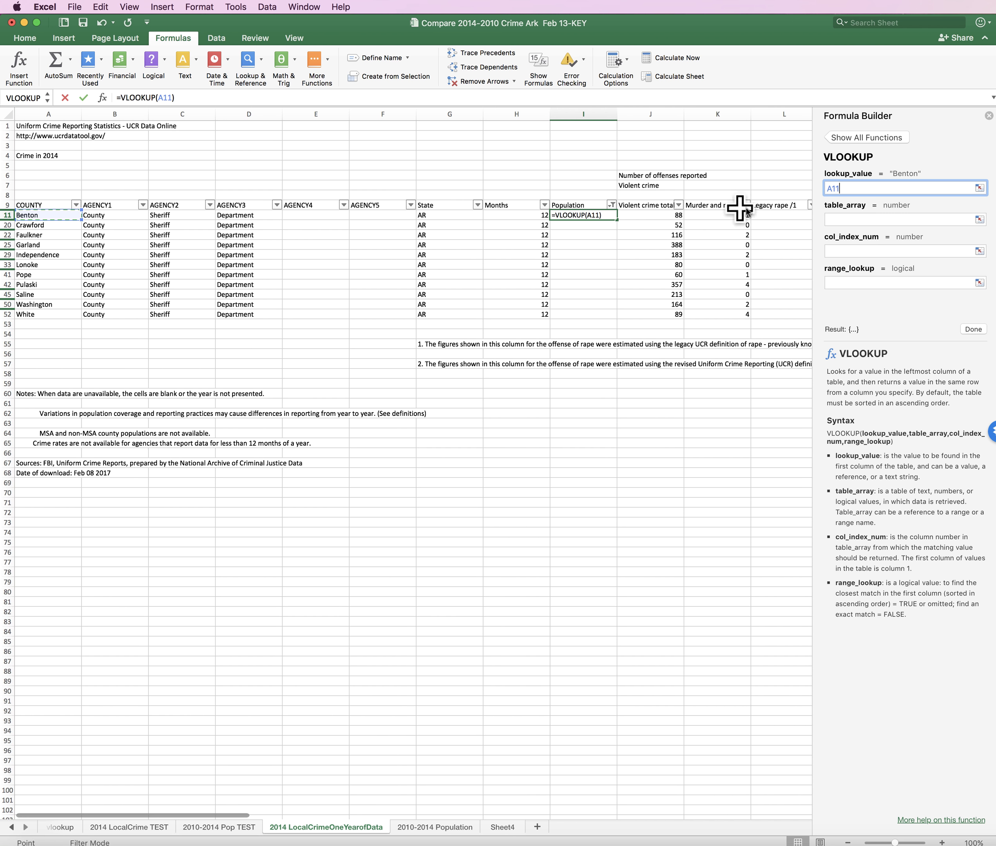
- Set the VLOOKUP table array to the range A3:N80 on the 2010-2014 Population sheet
{"action": "left_click", "coordinate": [845, 220]}
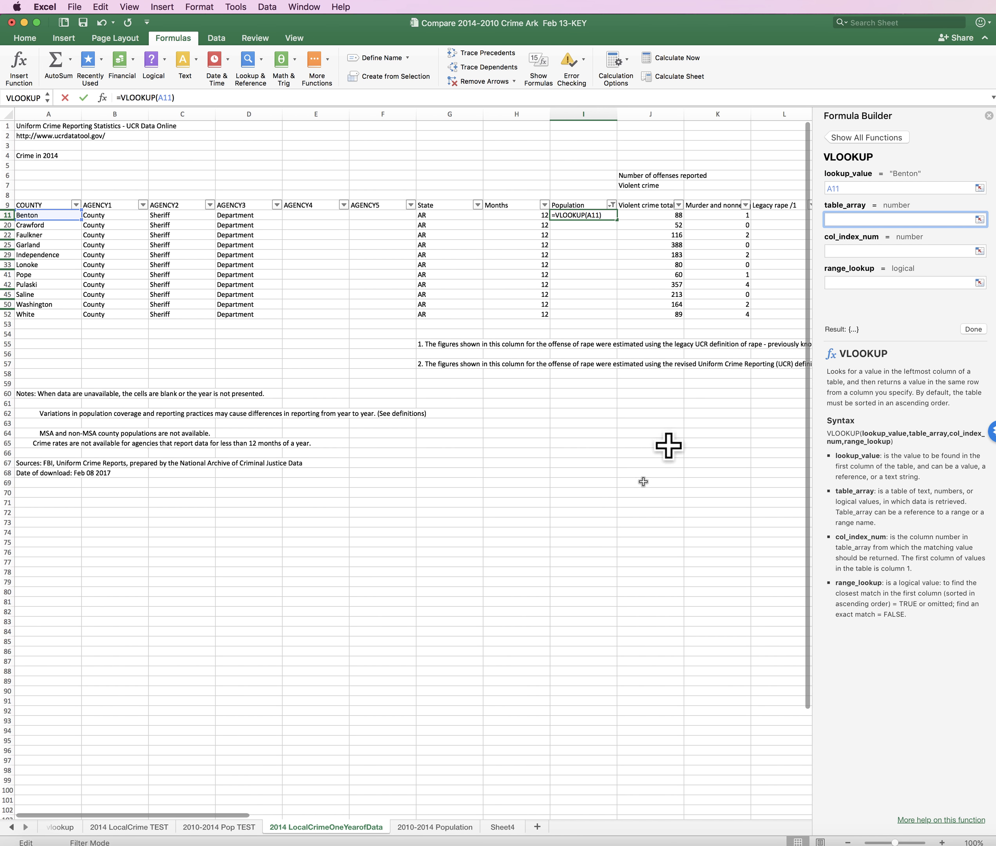
{"action": "left_click", "coordinate": [436, 828]}
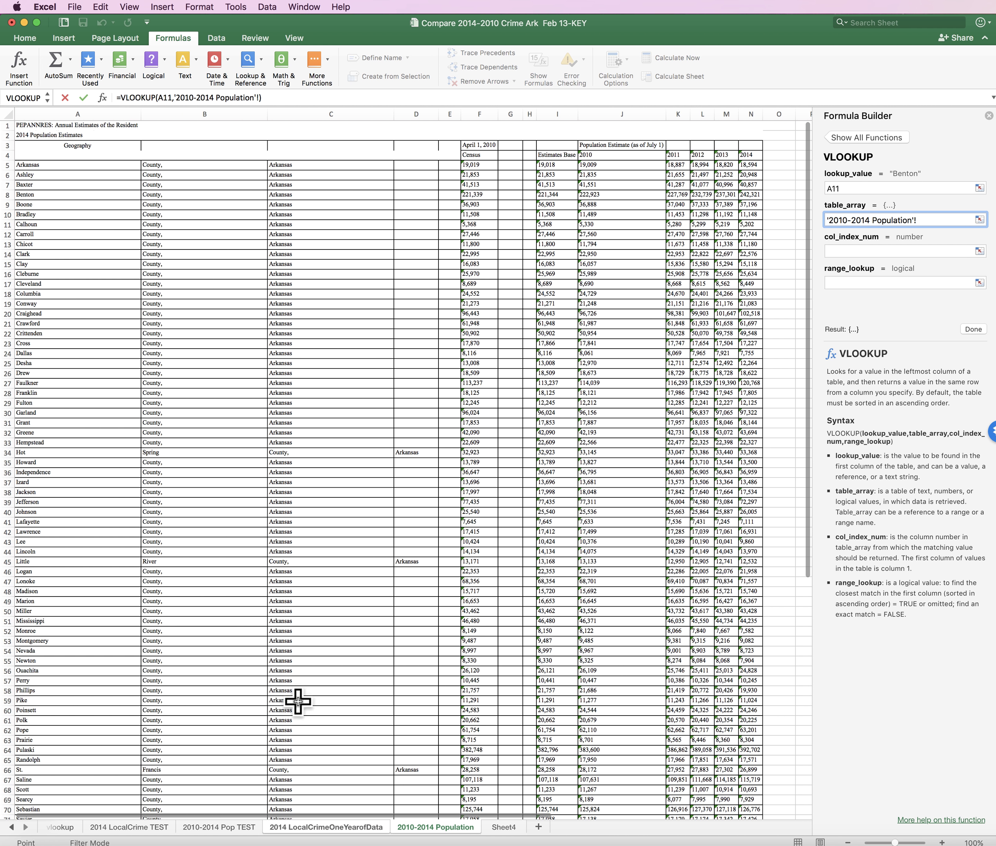
{"action": "left_click", "coordinate": [76, 143]}
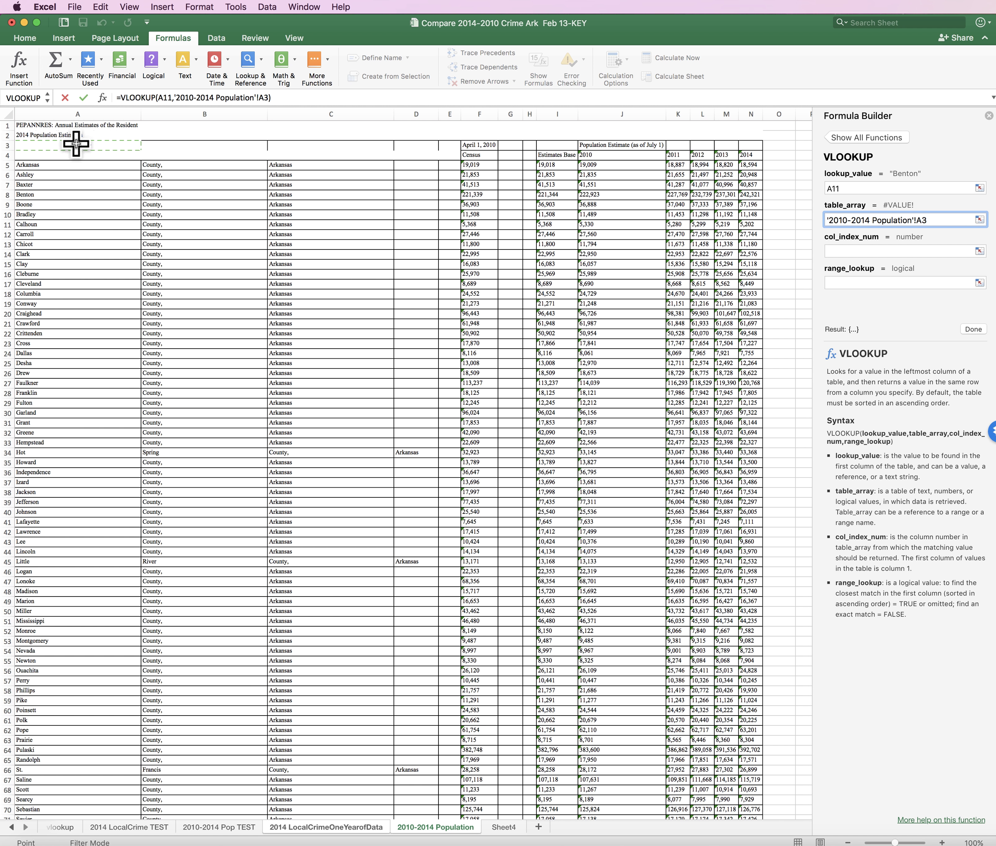
{"action": "left_click_drag", "start_coordinate": [76, 143], "coordinate": [751, 809]}
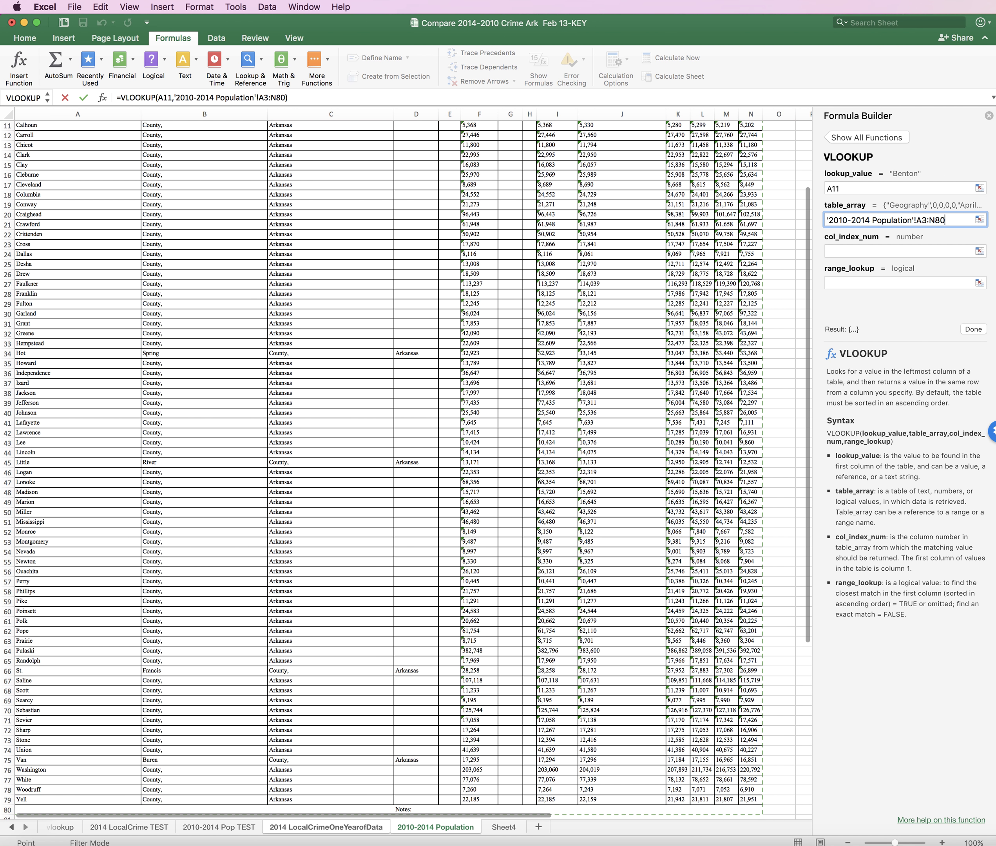
- Complete the VLOOKUP with column index number 14 and range lookup FALSE for an exact match
{"action": "left_click", "coordinate": [856, 251]}
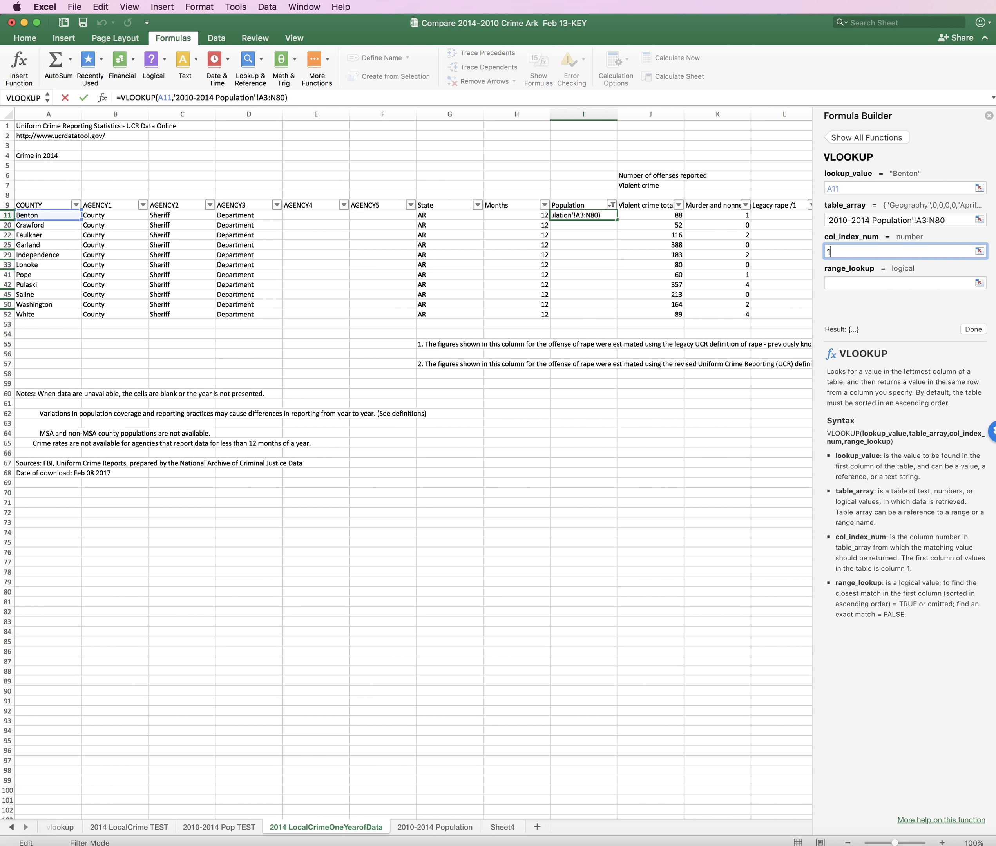
{"action": "left_click", "coordinate": [864, 283]}
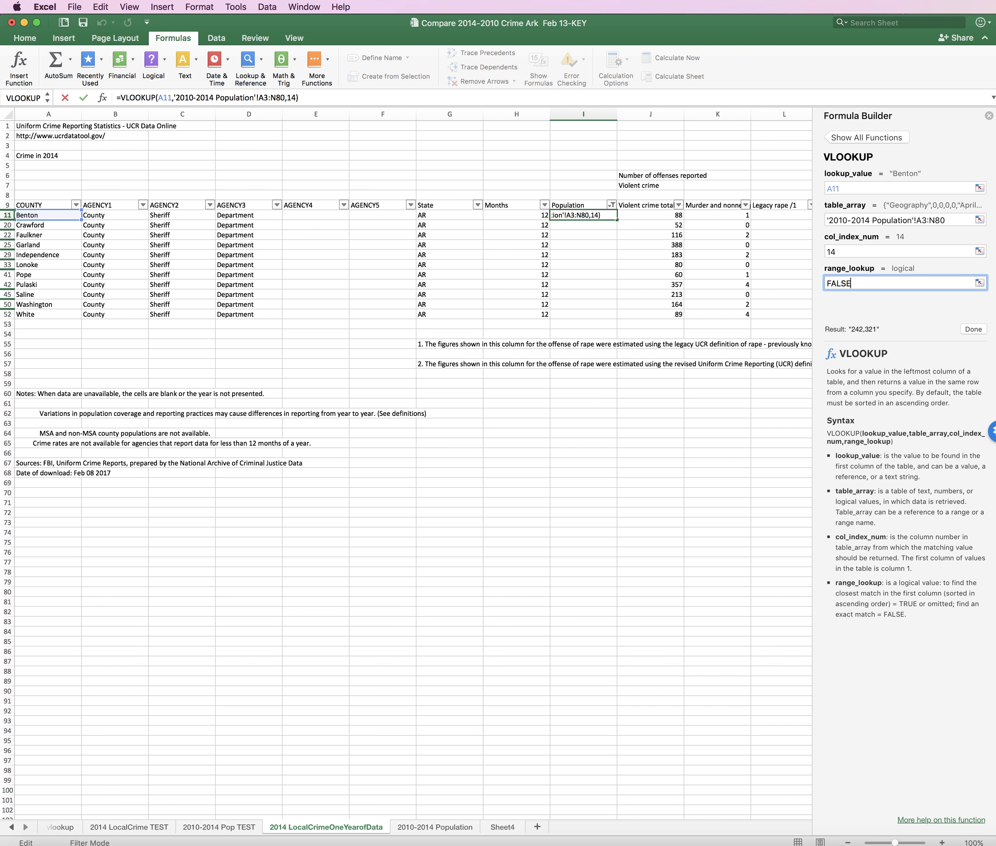
{"action": "left_click", "coordinate": [972, 329]}
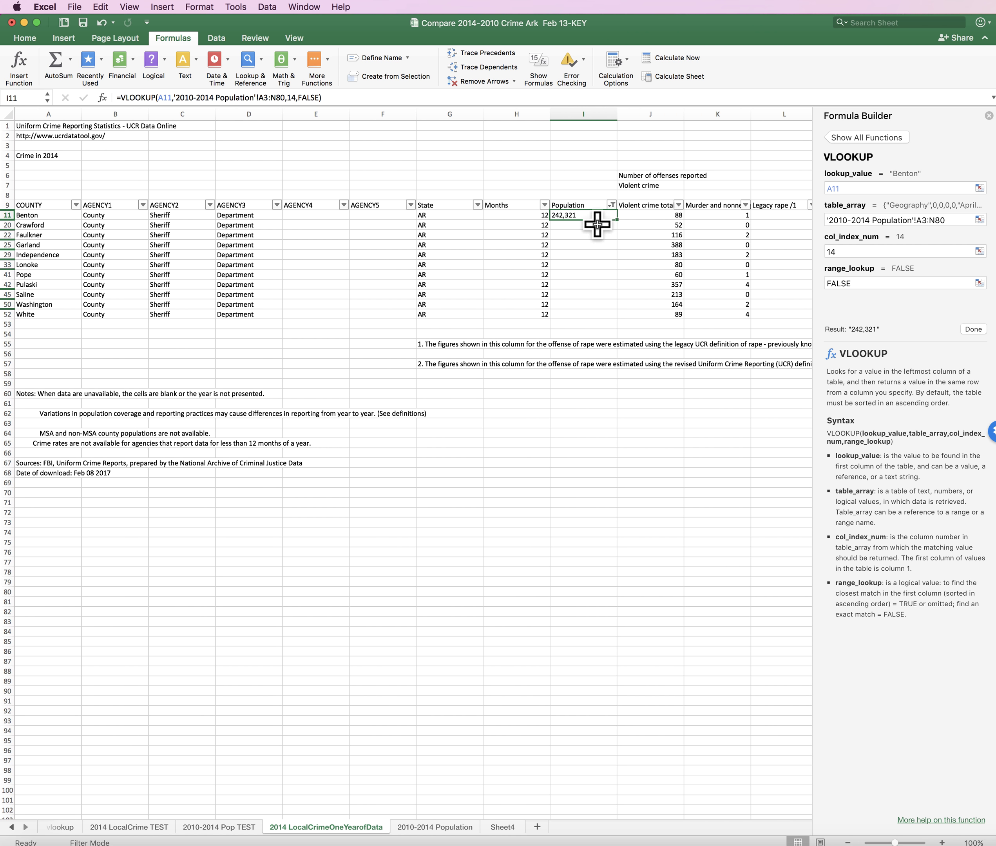
- Check Benton County's 2014 figure on the 2010-2014 Population sheet against the VLOOKUP result in the crime sheet
{"action": "left_click", "coordinate": [587, 234]}
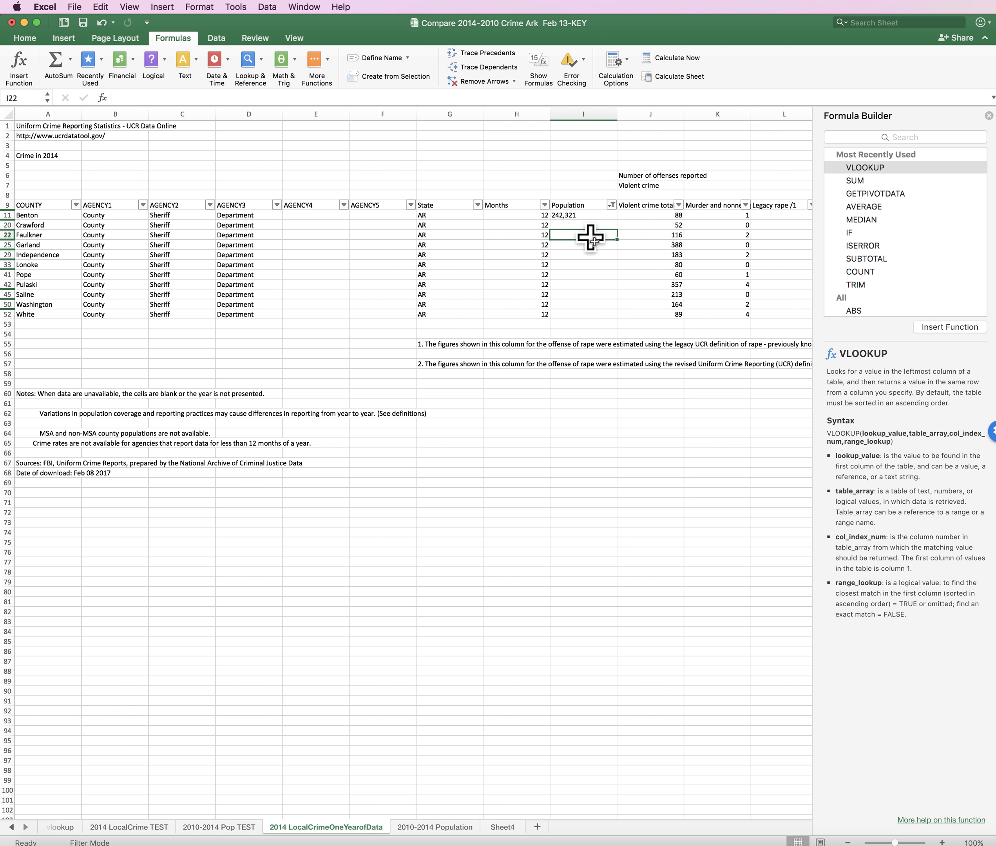
{"action": "left_click", "coordinate": [447, 827]}
{"action": "scroll", "coordinate": [213, 491], "scroll_direction": "up", "scroll_amount": 5}
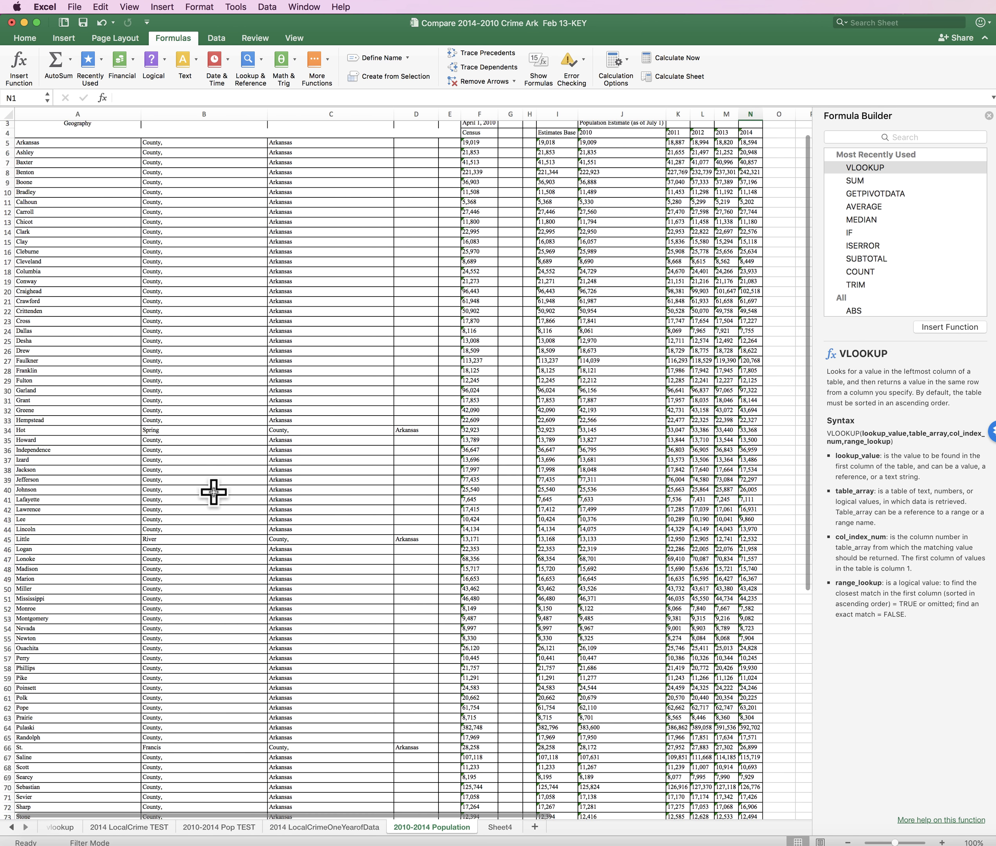
{"action": "left_click", "coordinate": [10, 196]}
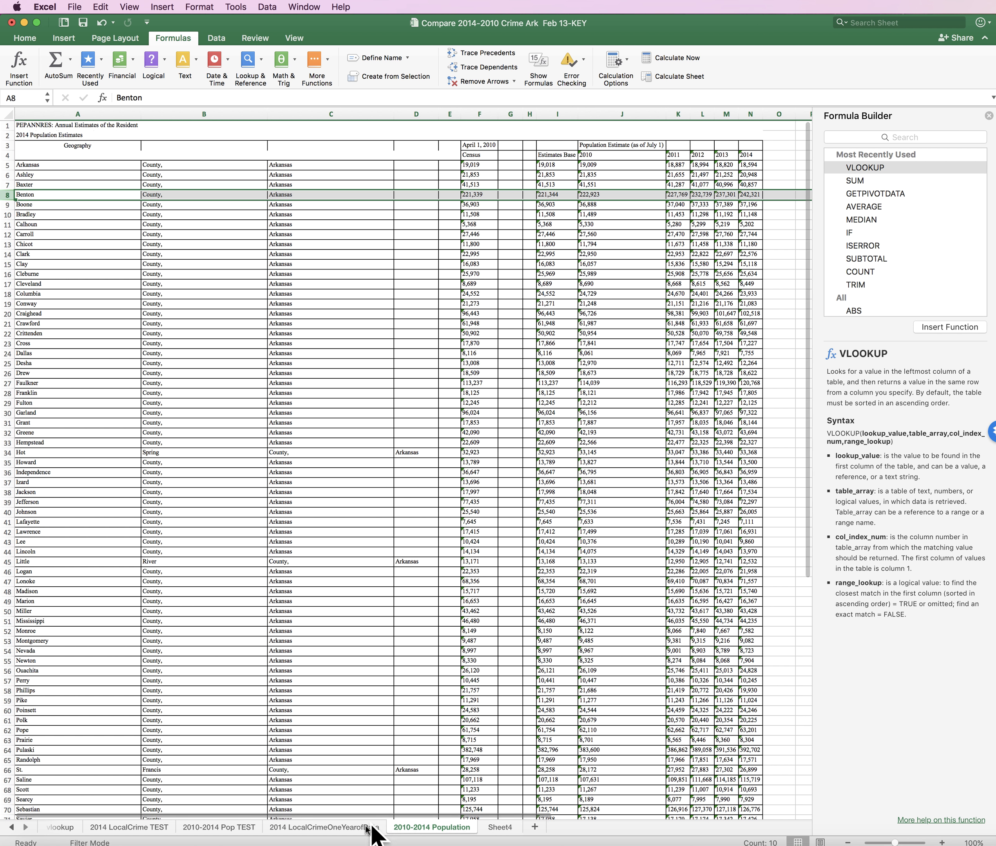
{"action": "left_click", "coordinate": [344, 828]}
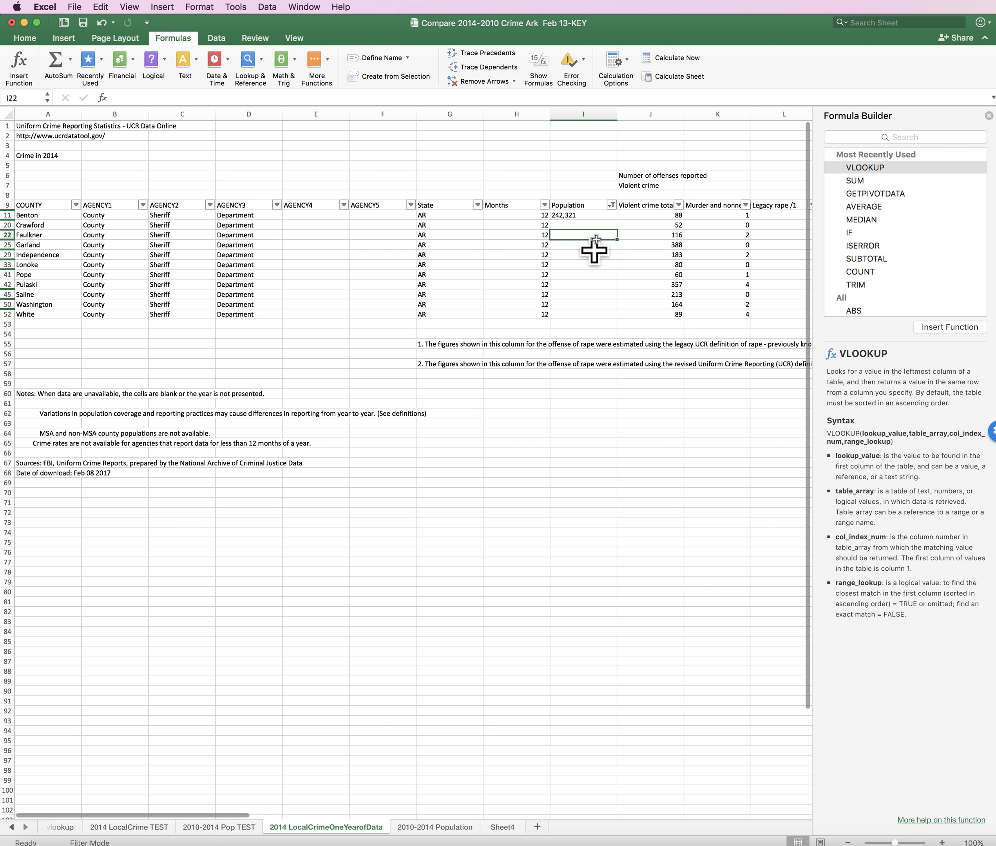
- Copy the VLOOKUP formula from I11 into the Population cells for Crawford, Faulkner, Garland and Independence
{"action": "left_click", "coordinate": [601, 215]}
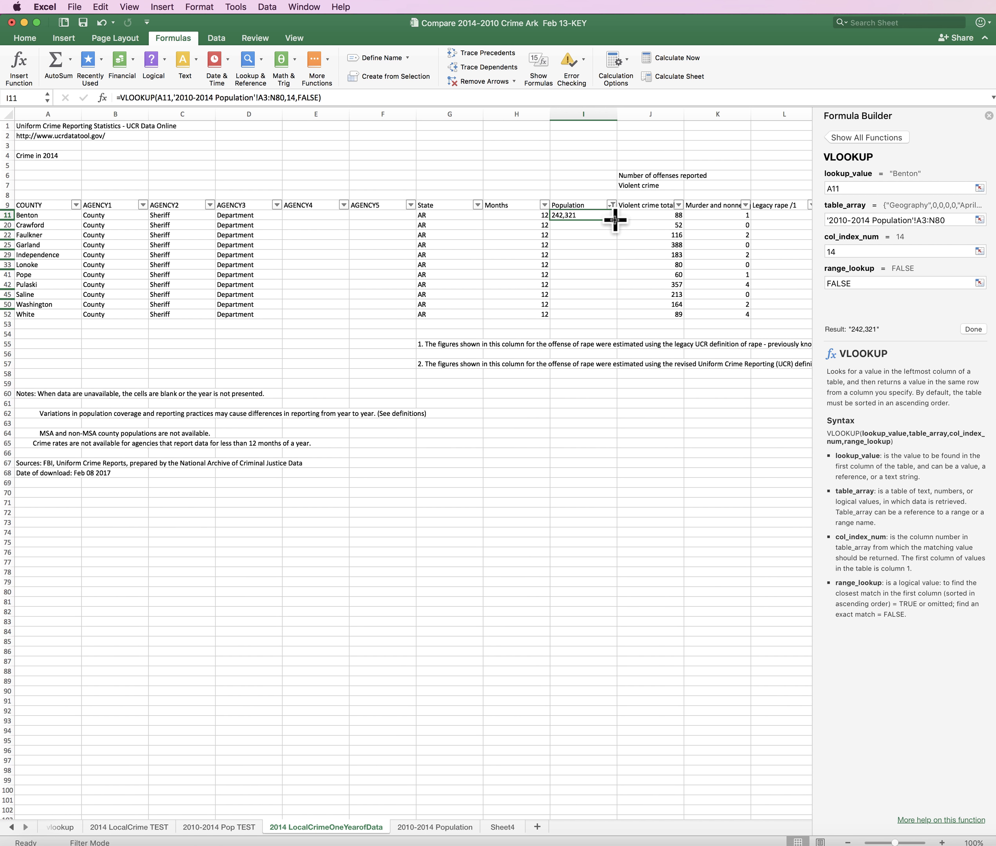
{"action": "left_click_drag", "start_coordinate": [615, 220], "coordinate": [613, 317]}
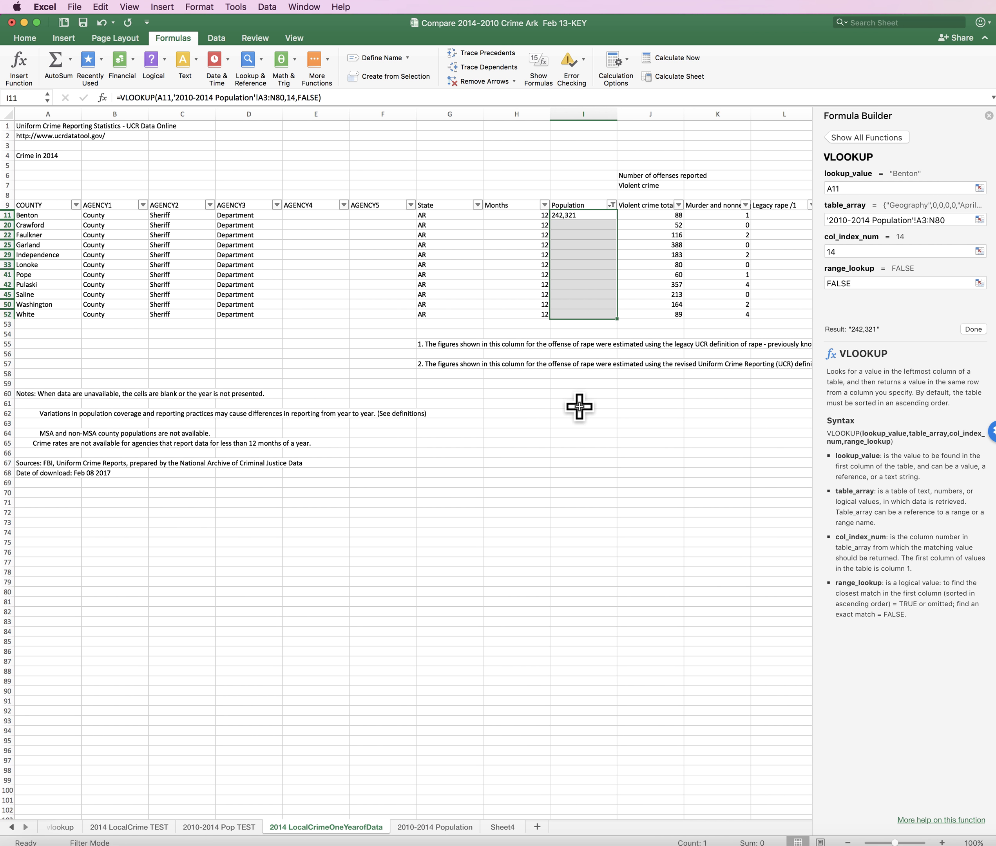
{"action": "left_click", "coordinate": [575, 216]}
{"action": "key", "text": "super+c"}
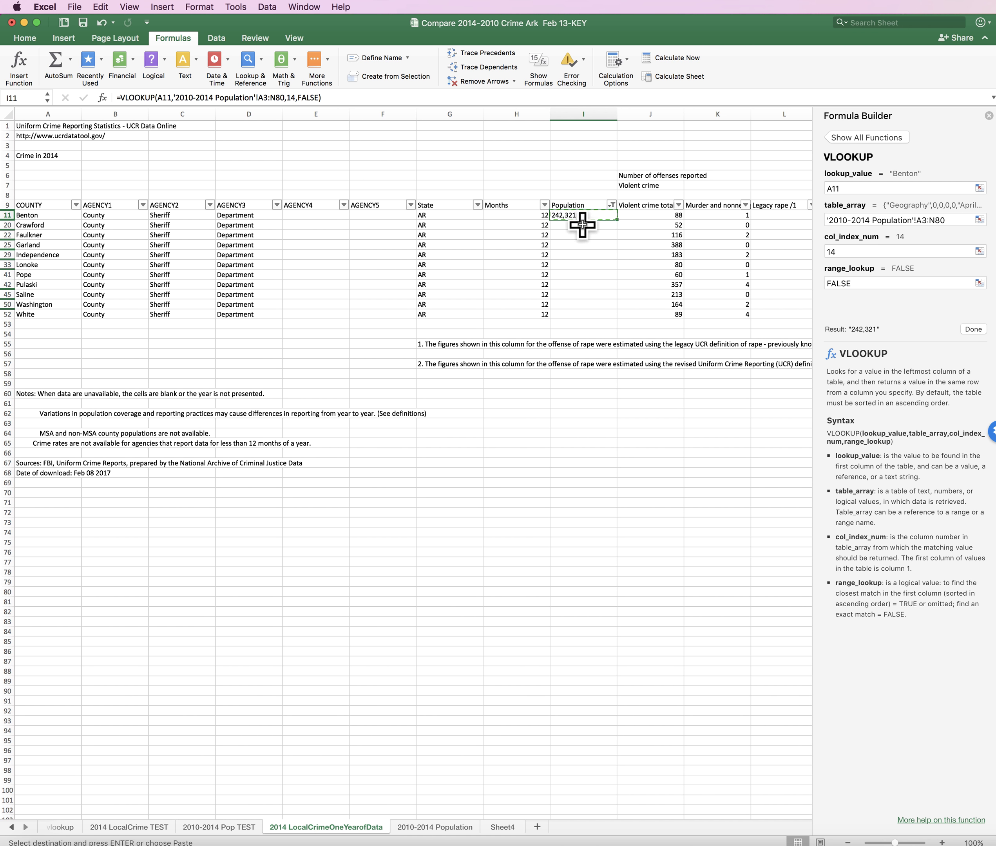
{"action": "left_click", "coordinate": [582, 225]}
{"action": "key", "text": "super+v"}
{"action": "left_click", "coordinate": [582, 234]}
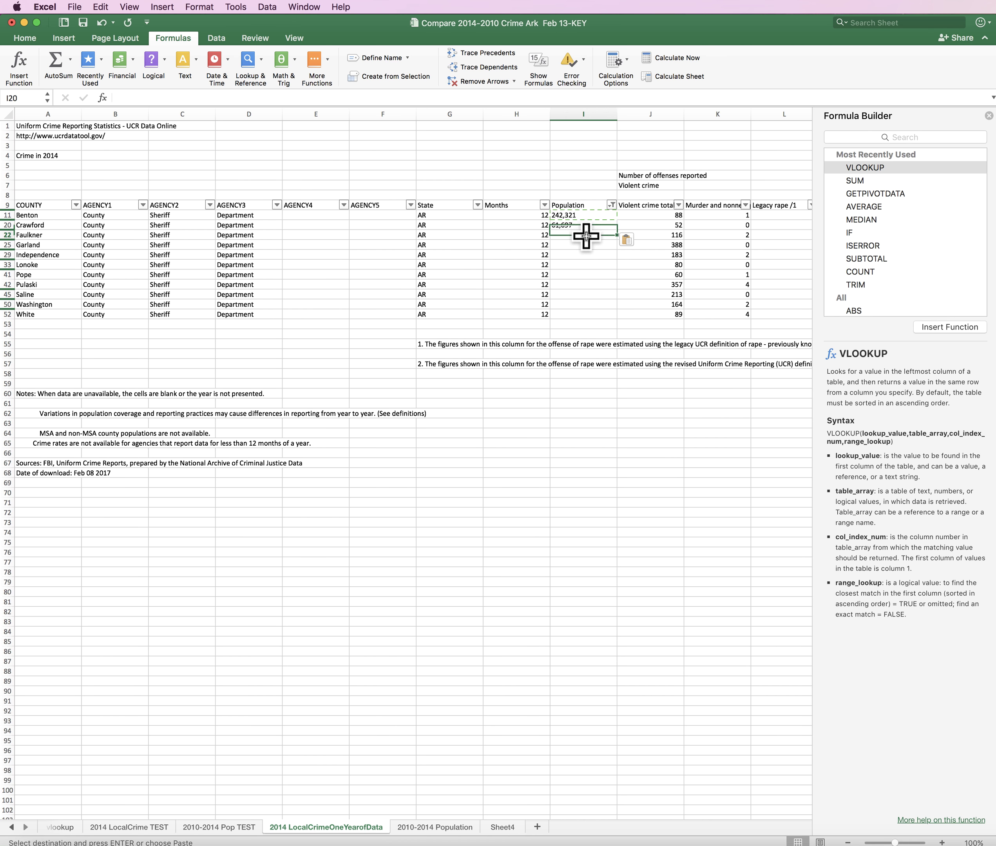
{"action": "key", "text": "super+v"}
{"action": "left_click", "coordinate": [582, 245]}
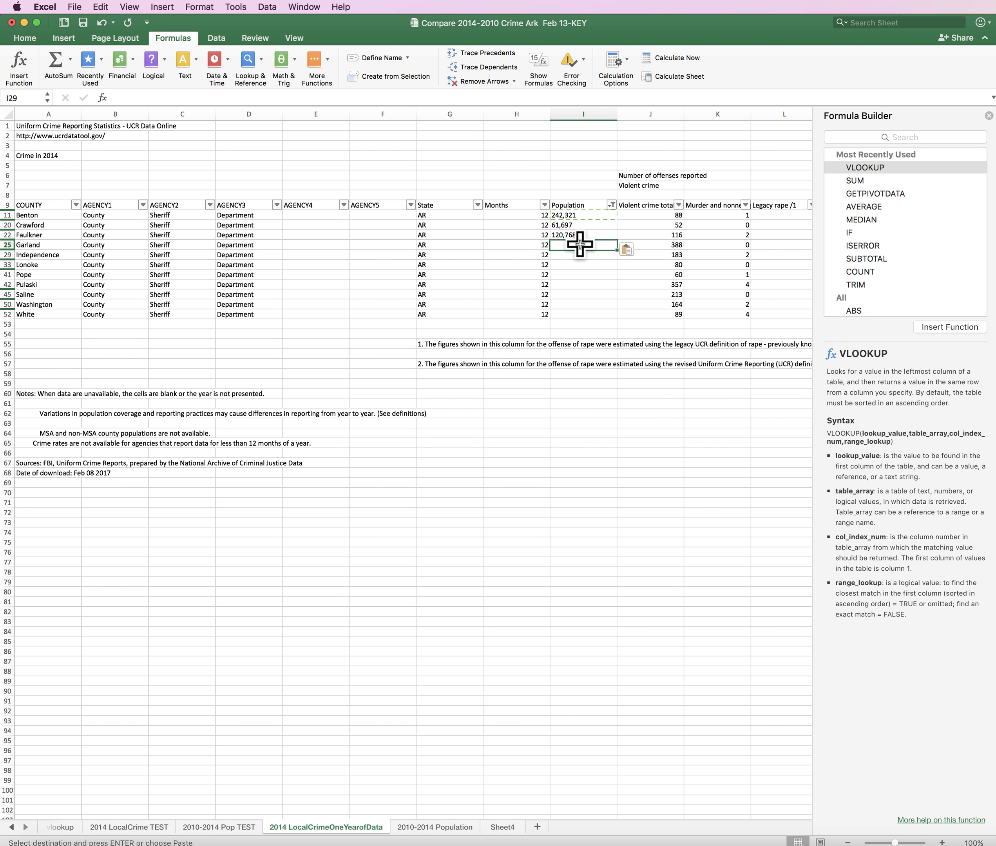
{"action": "key", "text": "super+v"}
{"action": "left_click", "coordinate": [574, 256]}
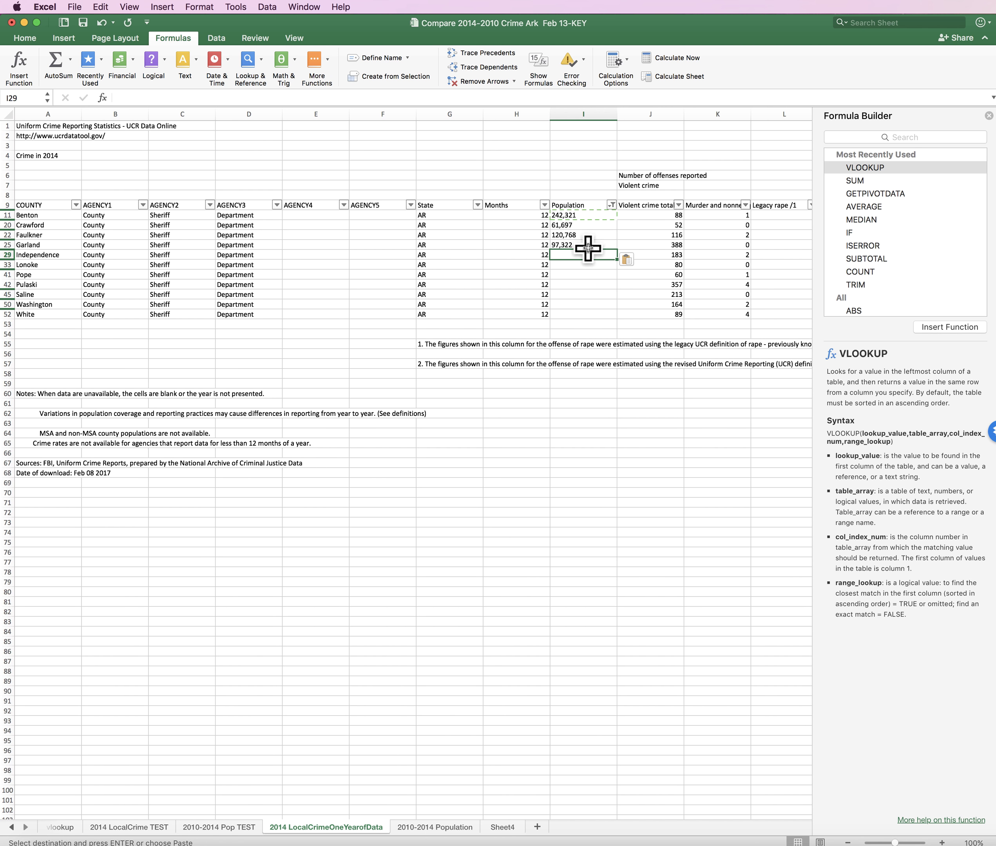
- Paste the copied VLOOKUP formula into the Population cells for Lonoke, Pope, Pulaski, Saline, Washington and White
{"action": "left_click", "coordinate": [578, 267]}
{"action": "key", "text": "super+v"}
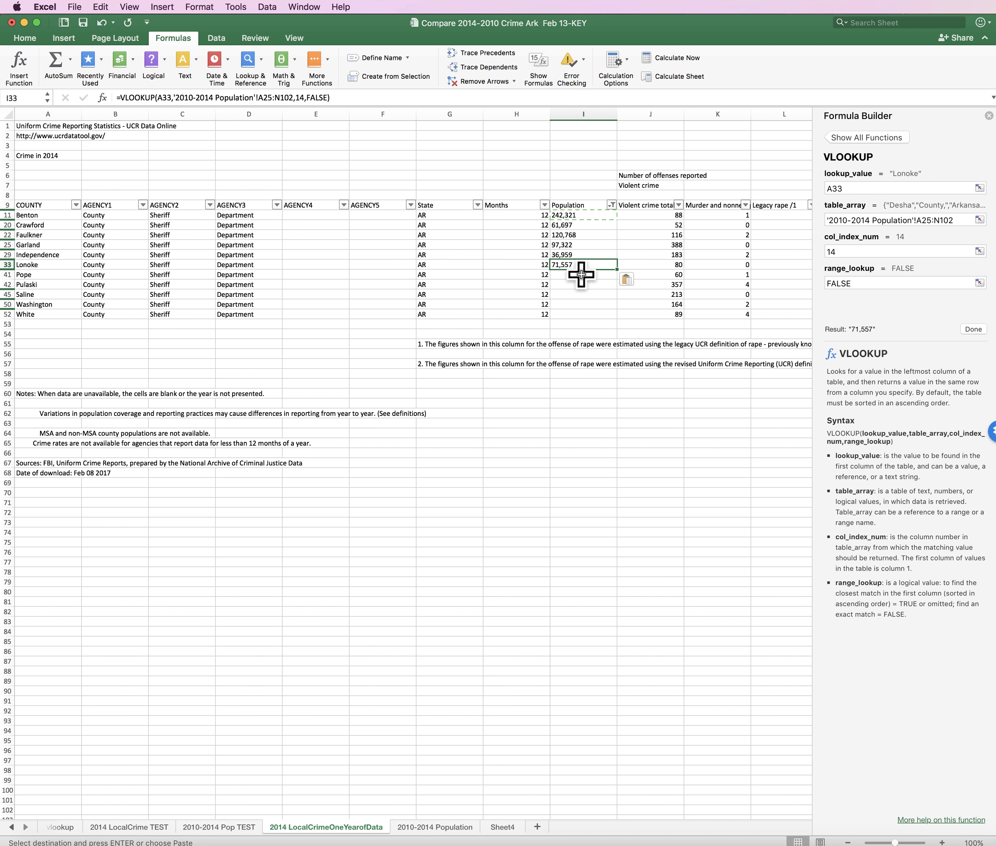
{"action": "left_click", "coordinate": [581, 274]}
{"action": "key", "text": "super+v"}
{"action": "left_click", "coordinate": [581, 285]}
{"action": "key", "text": "super+v"}
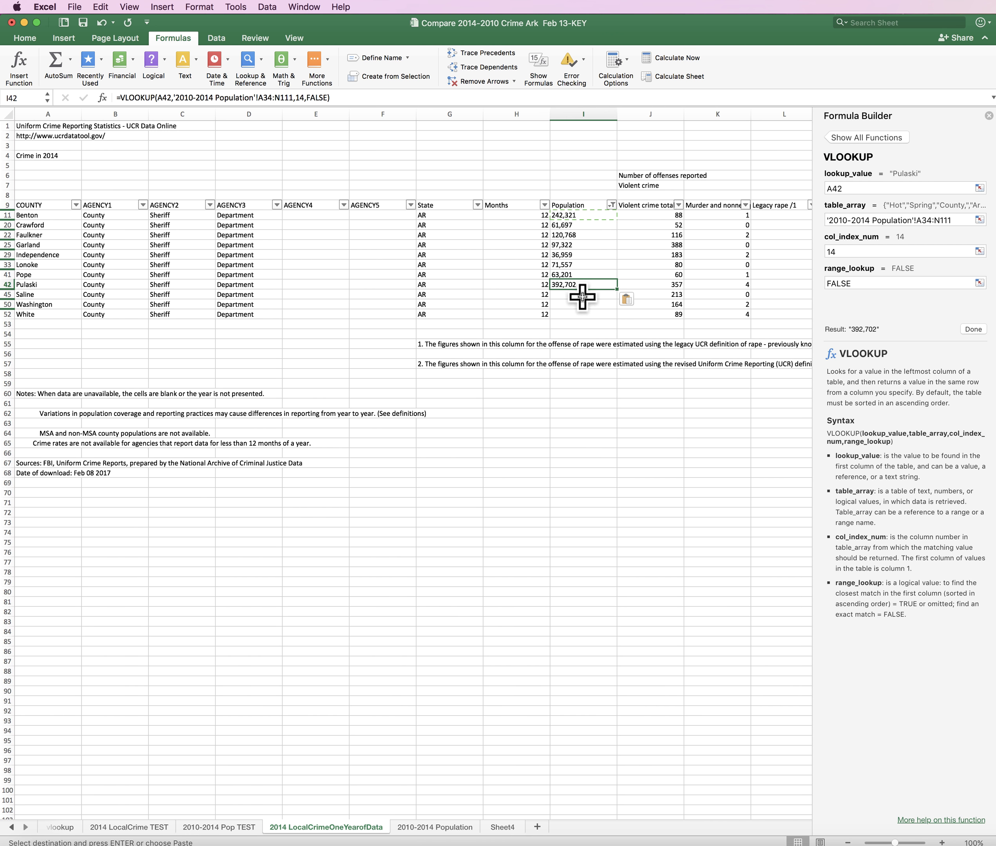
{"action": "left_click", "coordinate": [582, 296]}
{"action": "key", "text": "super+v"}
{"action": "left_click", "coordinate": [581, 305]}
{"action": "key", "text": "super+v"}
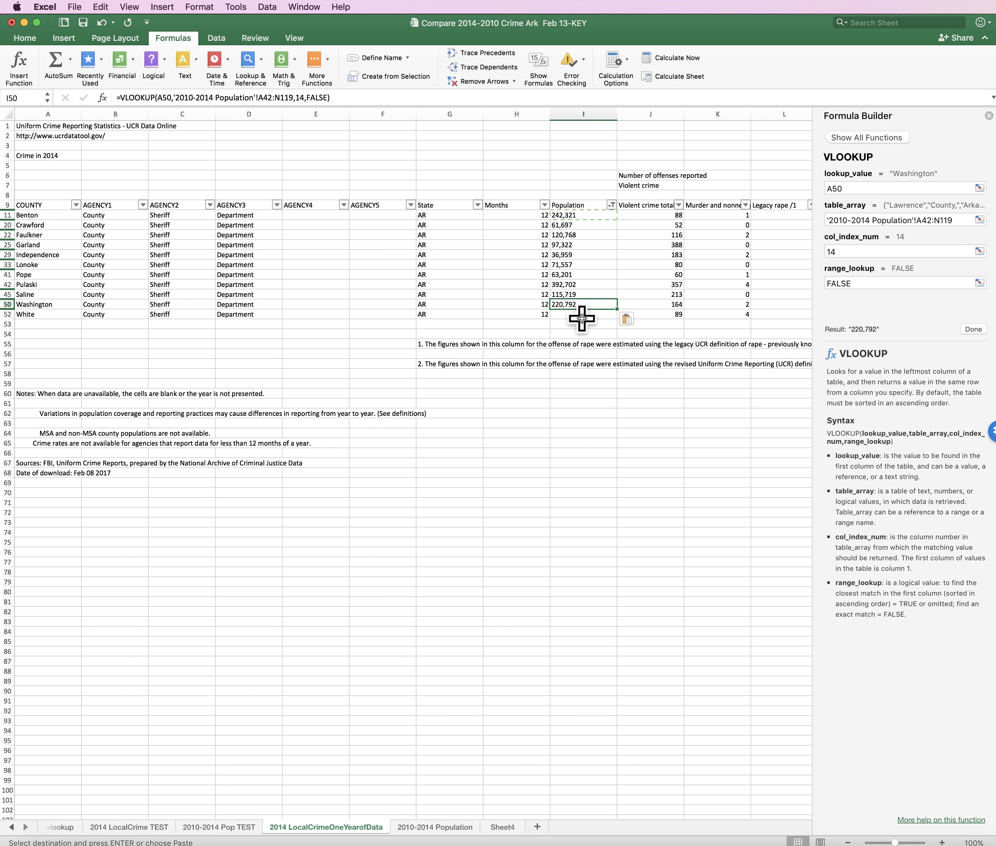
{"action": "left_click", "coordinate": [583, 315]}
{"action": "key", "text": "super+v"}
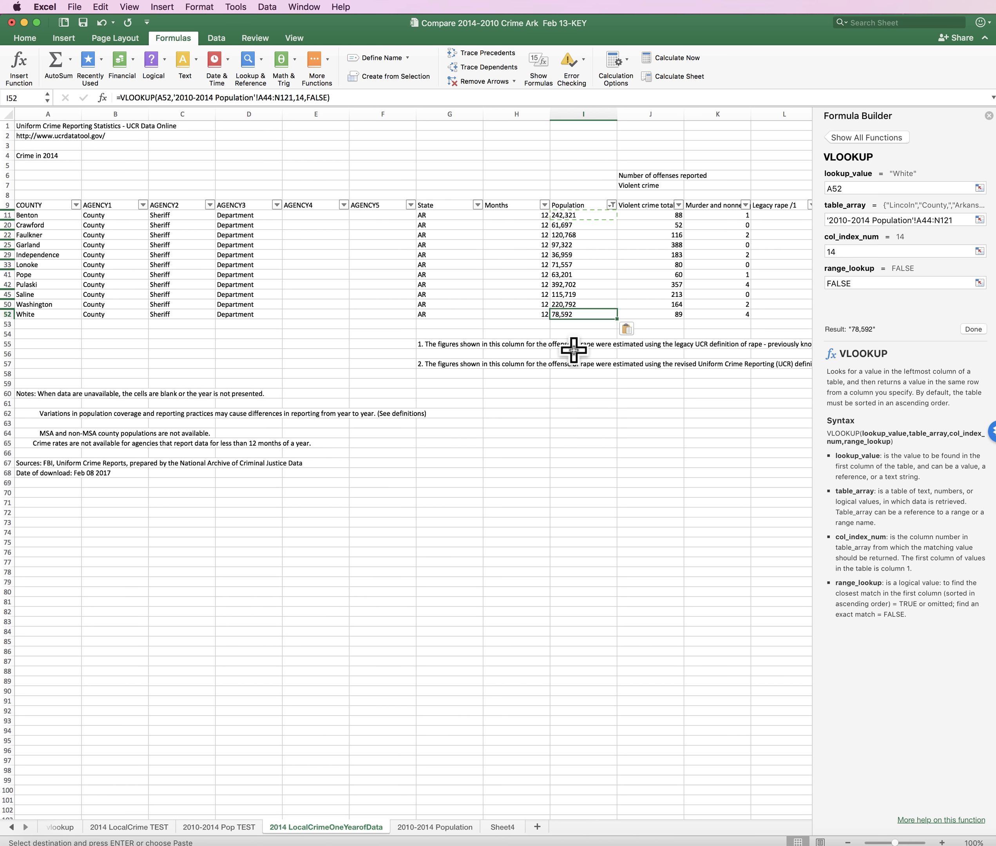
{"action": "left_click", "coordinate": [574, 456]}
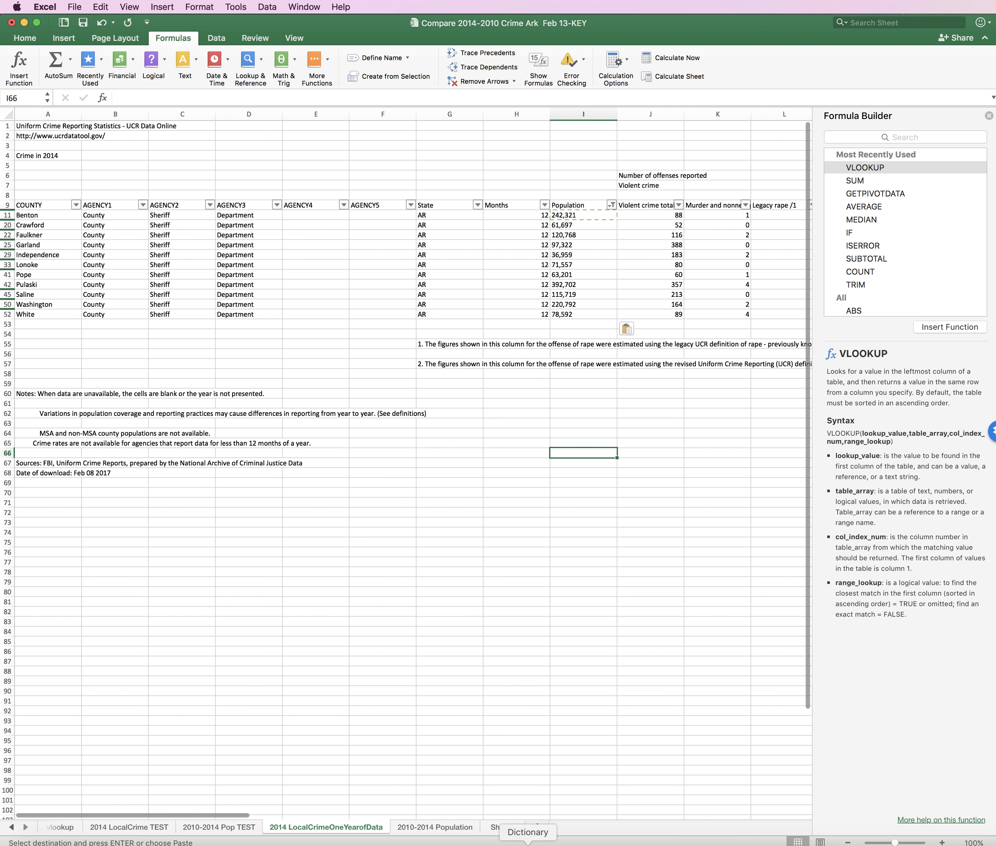
- Check White County's 2014 population on the 2010-2014 Population sheet
{"action": "left_click", "coordinate": [399, 827]}
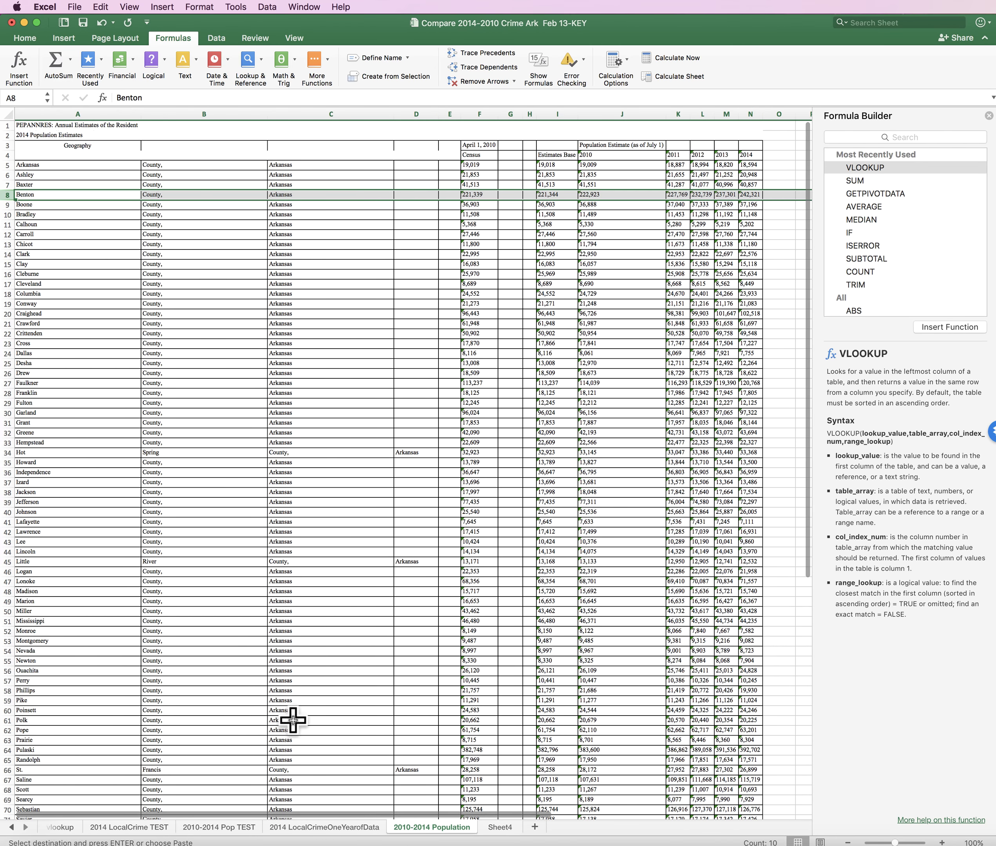
{"action": "scroll", "coordinate": [291, 721], "scroll_direction": "down", "scroll_amount": 10}
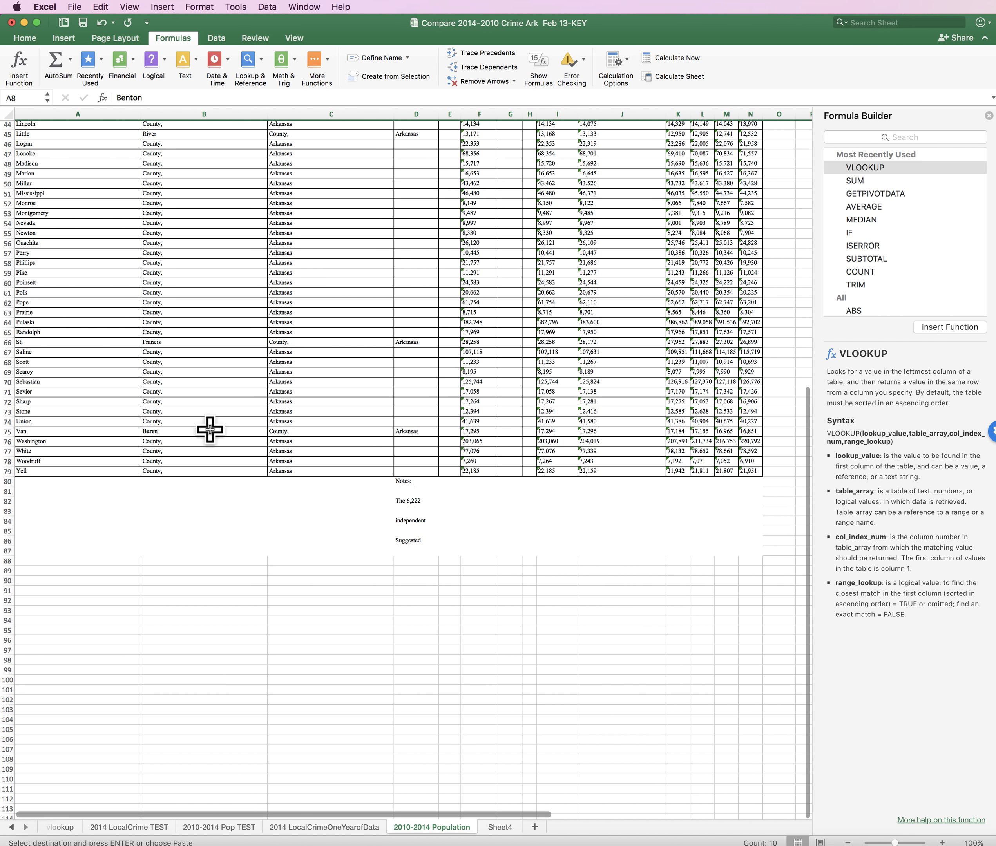
{"action": "left_click", "coordinate": [753, 452]}
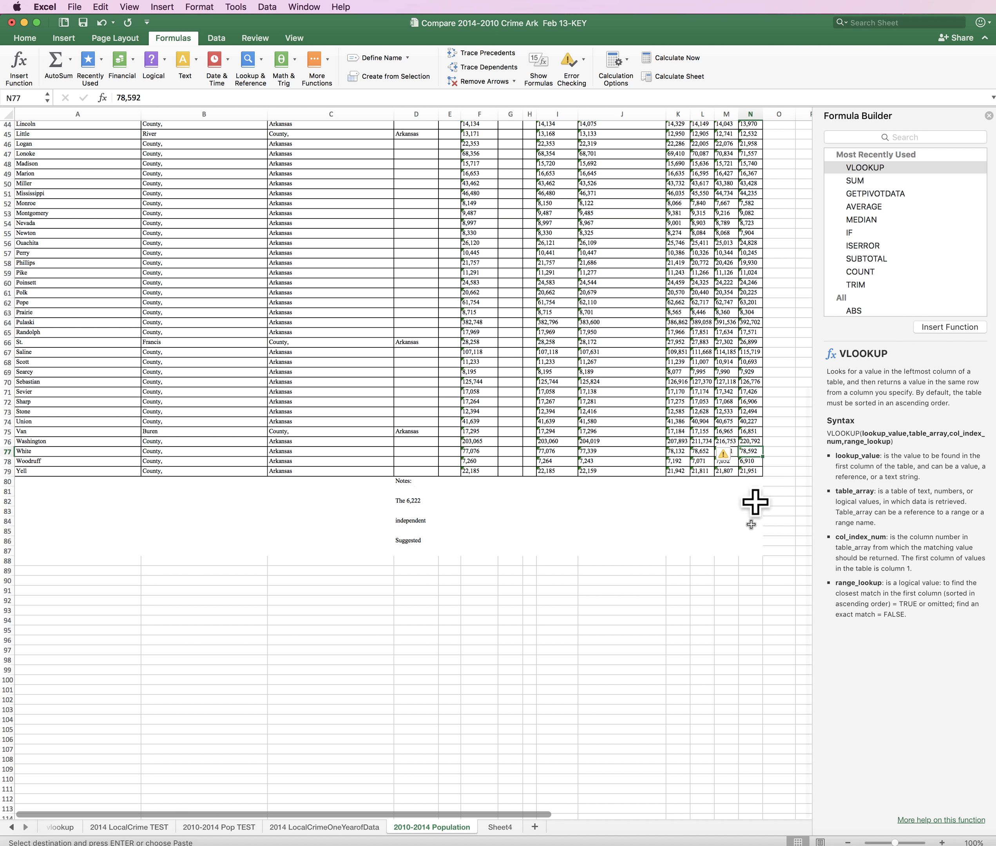
- Return to the 2014 LocalCrimeOneYearofData sheet and save the workbook
{"action": "left_click", "coordinate": [331, 828]}
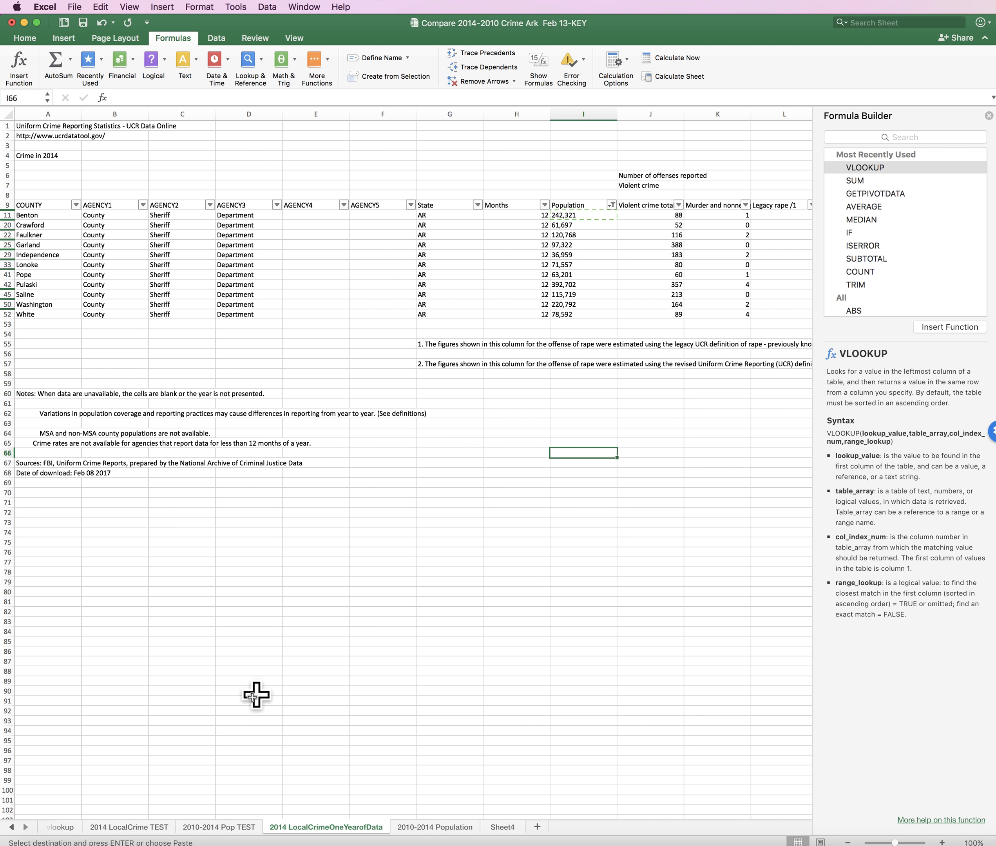
{"action": "left_click", "coordinate": [85, 23]}
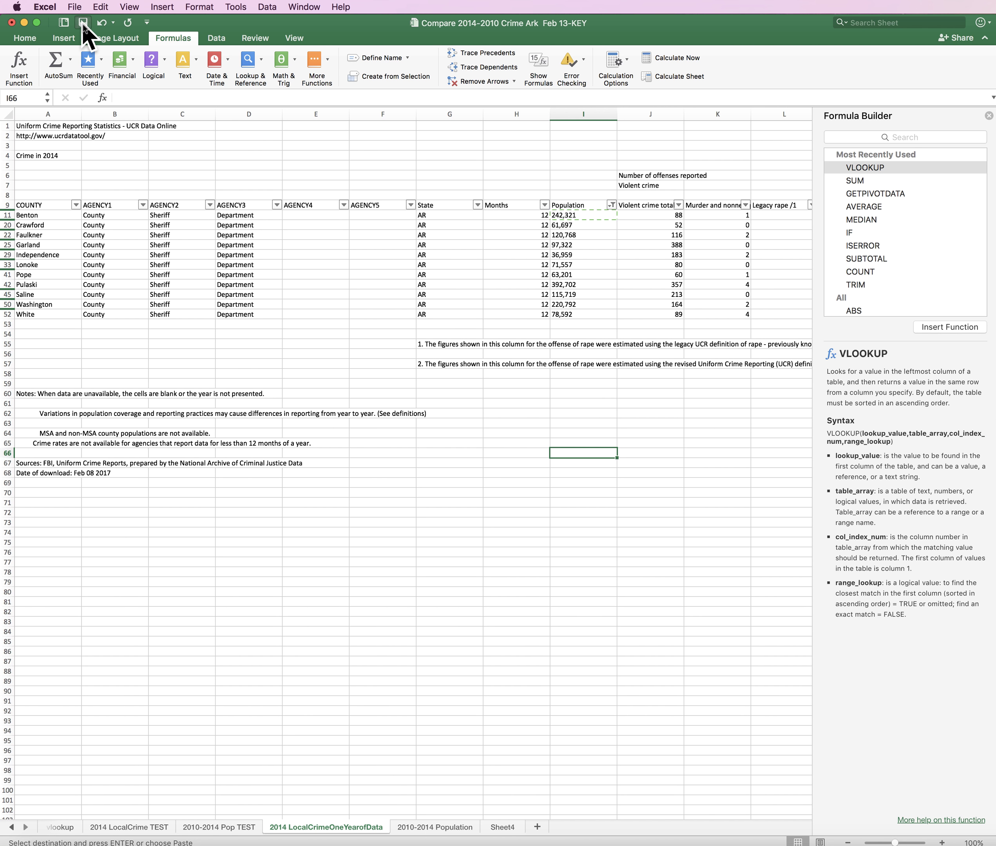